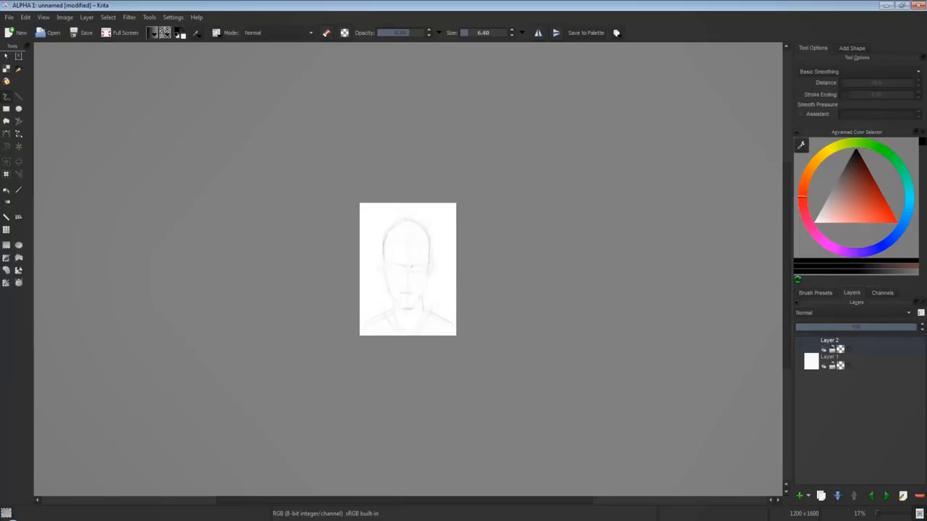
Flip the canvas view horizontally to check the symmetry of the head sketch.
click(41, 19)
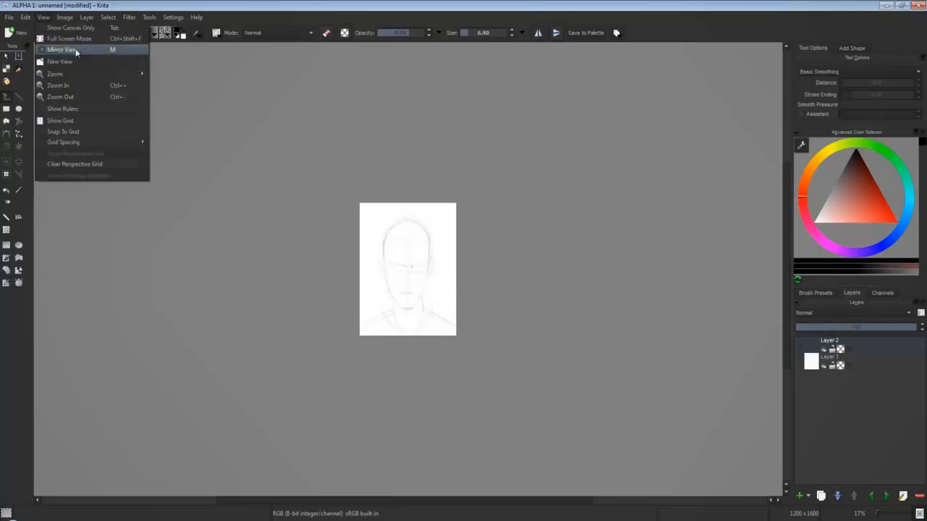
click(74, 50)
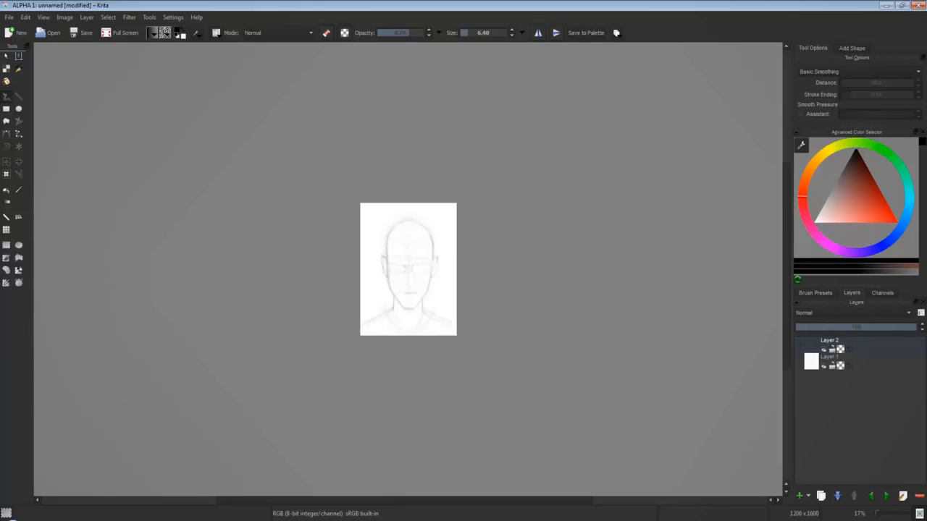
key(ctrl+plus)
key(ctrl+plus)
key(m)
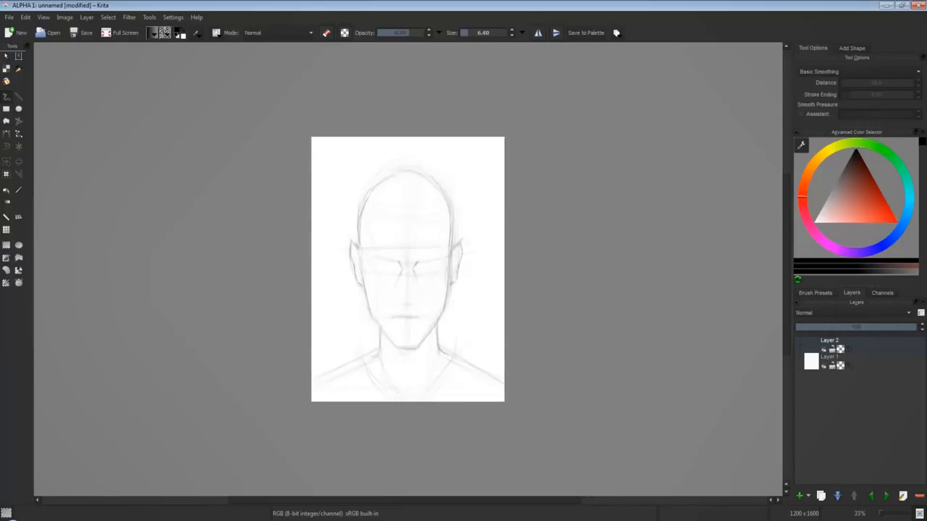
Darken the pencil contour of the skull, jaw and ear on the head sketch.
drag(450, 249, 449, 265)
drag(451, 280, 438, 321)
mouse_move(450, 241)
mouse_down()
mouse_move(447, 255)
mouse_move(441, 190)
mouse_move(400, 171)
mouse_move(378, 182)
mouse_move(359, 223)
mouse_move(350, 262)
mouse_move(363, 284)
mouse_up()
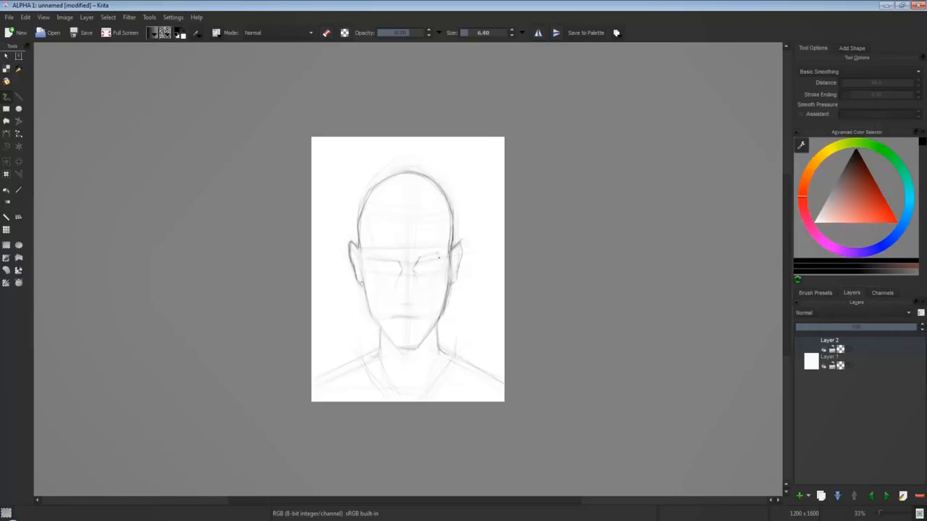
Sketch the angled brows and narrow eyes, and reinforce the edge of the face beside the ear.
drag(444, 258, 433, 271)
drag(371, 253, 387, 258)
drag(445, 255, 418, 262)
drag(361, 266, 365, 290)
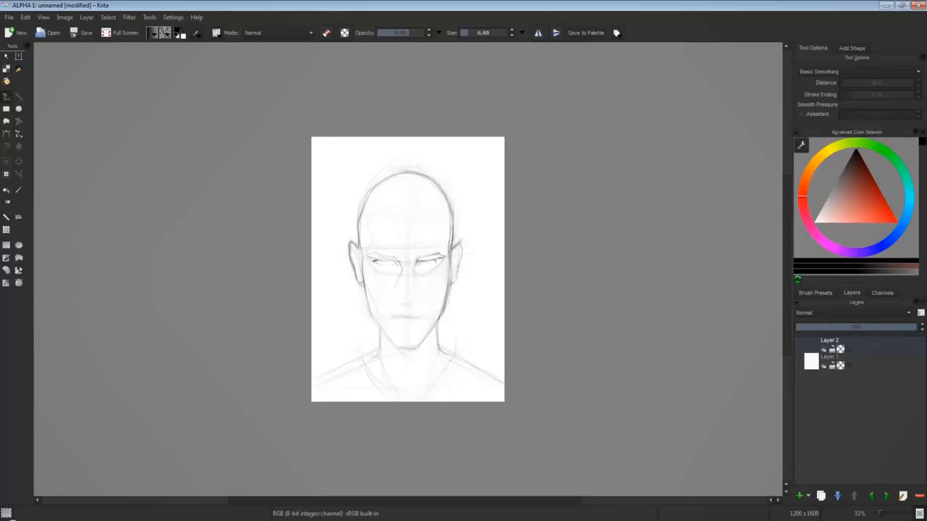
drag(375, 261, 383, 266)
Draw the nose with its nostrils and the closed mouth with a short shadow under the lower lip.
mouse_move(393, 286)
mouse_down()
mouse_move(399, 299)
mouse_move(418, 298)
mouse_up()
drag(391, 316, 407, 316)
mouse_move(411, 315)
mouse_down()
mouse_move(422, 314)
mouse_move(410, 329)
mouse_up()
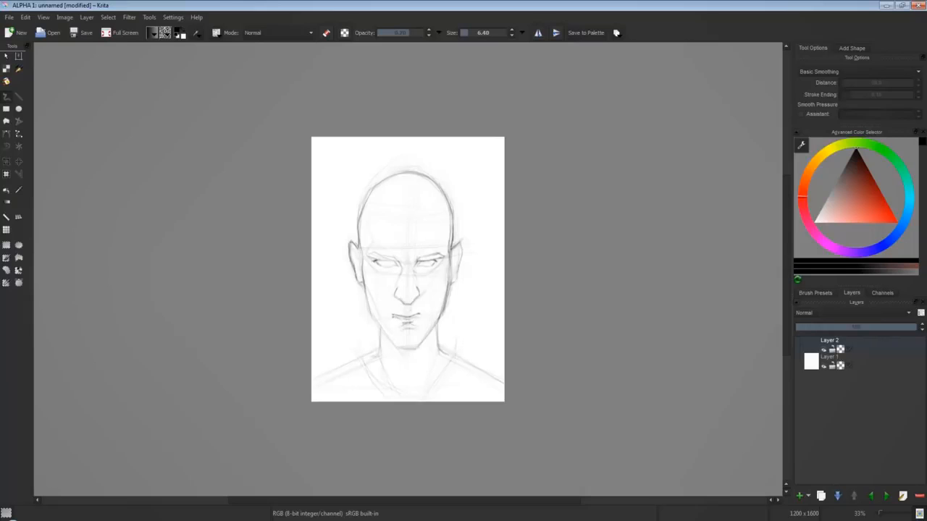
Strengthen the contour of the cheek and skull on both sides of the head with firmer pencil lines.
mouse_move(375, 261)
mouse_down()
mouse_move(387, 263)
mouse_move(377, 322)
mouse_up()
mouse_move(364, 282)
mouse_down()
mouse_move(351, 243)
mouse_move(383, 178)
mouse_up()
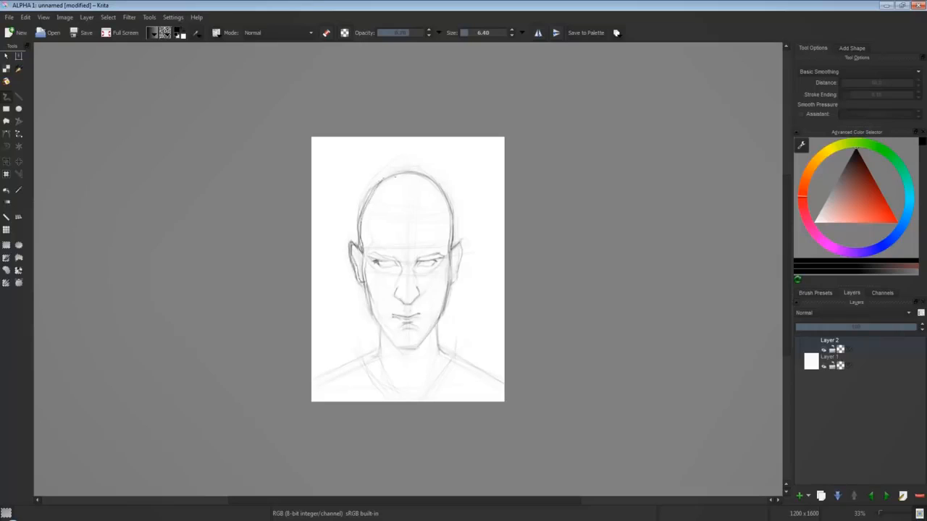
key(m)
drag(452, 207, 456, 225)
mouse_move(416, 171)
mouse_down()
mouse_move(370, 199)
mouse_move(455, 228)
mouse_up()
mouse_move(435, 183)
mouse_down()
mouse_move(456, 250)
mouse_move(435, 256)
mouse_move(449, 253)
mouse_up()
Darken the eyelids and brows, add the pupils, and firm up the jaw and chin line.
drag(394, 256, 370, 256)
mouse_move(439, 262)
mouse_down()
mouse_move(420, 266)
mouse_move(435, 259)
mouse_up()
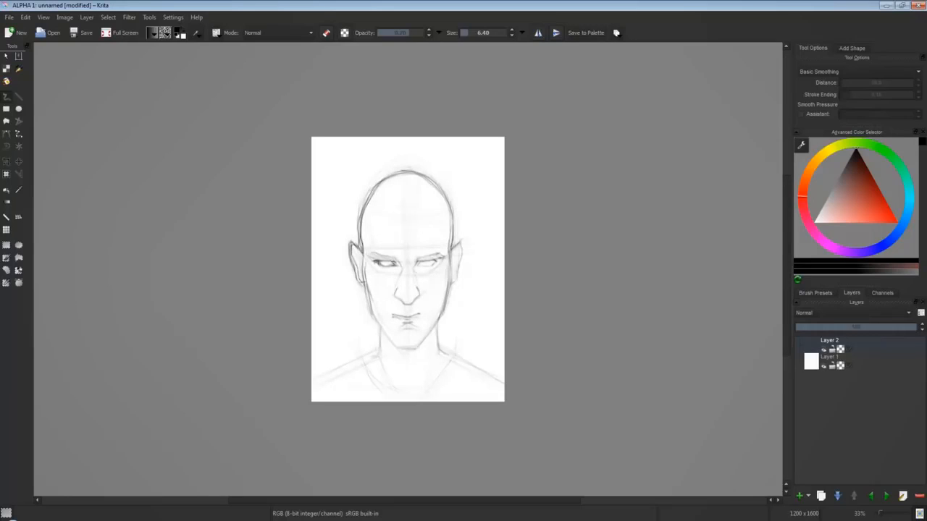
mouse_move(392, 259)
mouse_down()
mouse_move(373, 259)
mouse_move(422, 273)
mouse_up()
drag(400, 266, 383, 272)
mouse_move(373, 313)
mouse_down()
mouse_move(393, 342)
mouse_move(425, 339)
mouse_move(447, 302)
mouse_move(450, 269)
mouse_up()
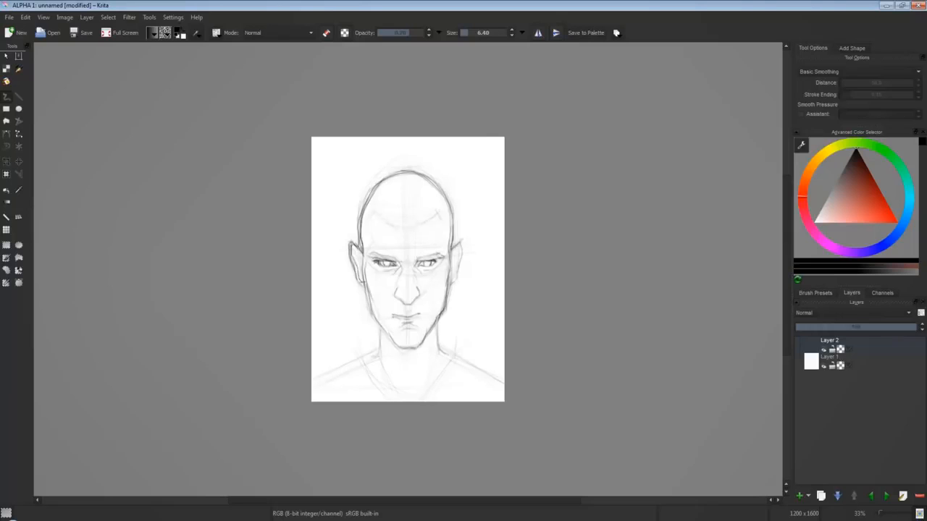
Paint a muted brown wash over the canvas on Layer 3 with a large brush, fading from dark at the head to pale below.
click(815, 292)
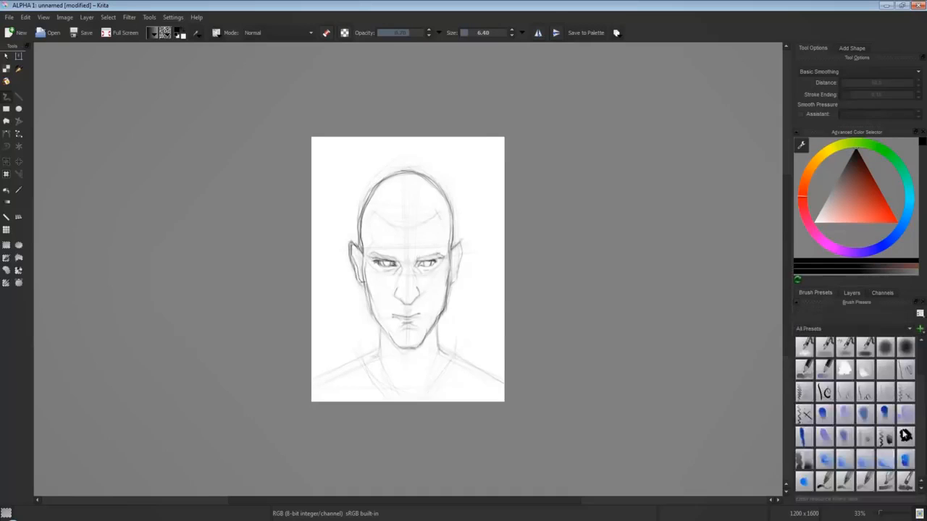
click(905, 435)
click(850, 173)
click(809, 173)
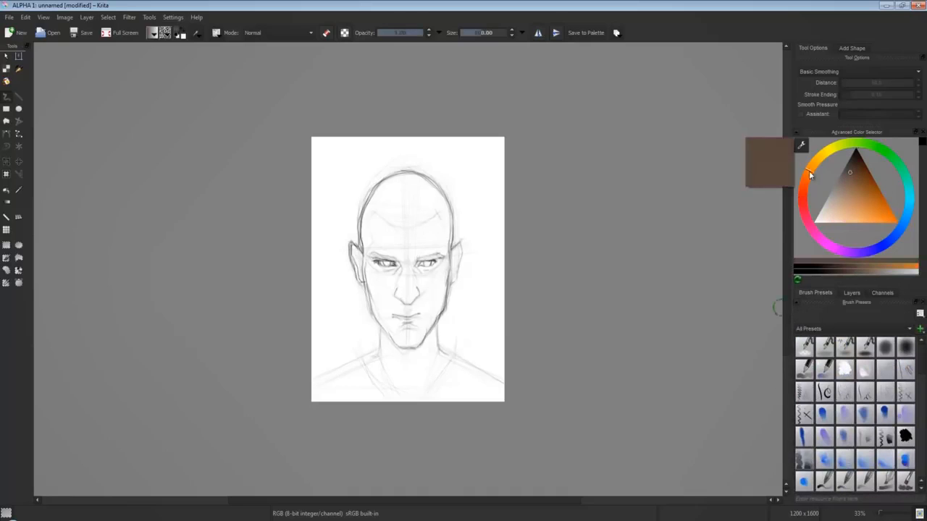
mouse_move(459, 174)
mouse_down()
mouse_move(351, 162)
mouse_move(478, 167)
mouse_up()
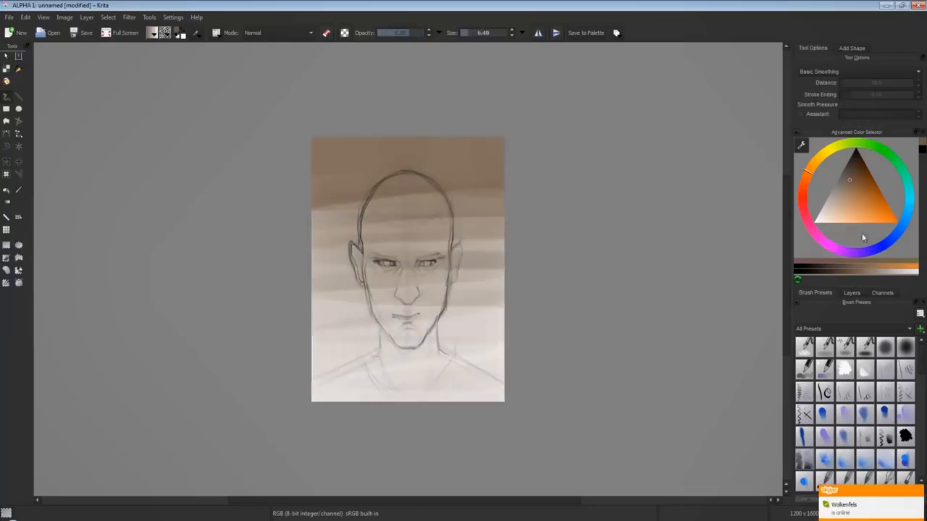
Sketch the neck, the raised hood collar and the shoulders in pencil on Layer 2.
click(852, 292)
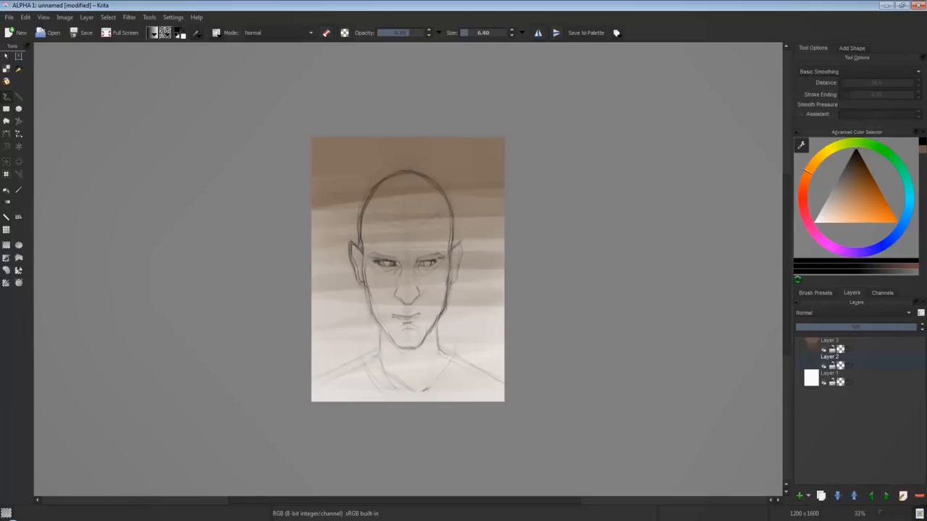
drag(449, 291, 456, 305)
drag(423, 364, 412, 379)
drag(378, 351, 411, 376)
mouse_move(367, 289)
mouse_down()
mouse_move(335, 310)
mouse_move(340, 338)
mouse_move(396, 386)
mouse_up()
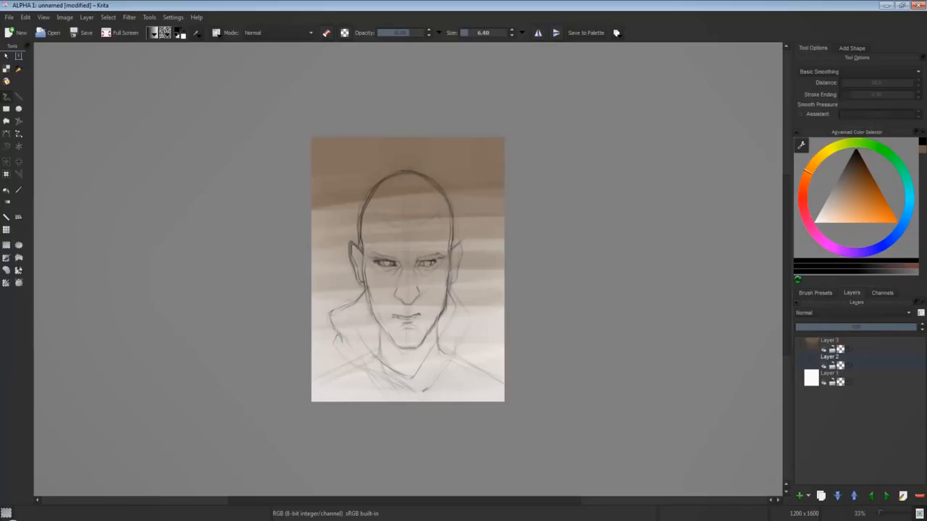
mouse_move(454, 293)
mouse_down()
mouse_move(467, 325)
mouse_move(437, 375)
mouse_move(501, 371)
mouse_up()
drag(343, 356, 314, 372)
Choose a painterly brush preset and a very dark brown, trying it with a scribble over the jacket and undoing that stroke.
click(816, 293)
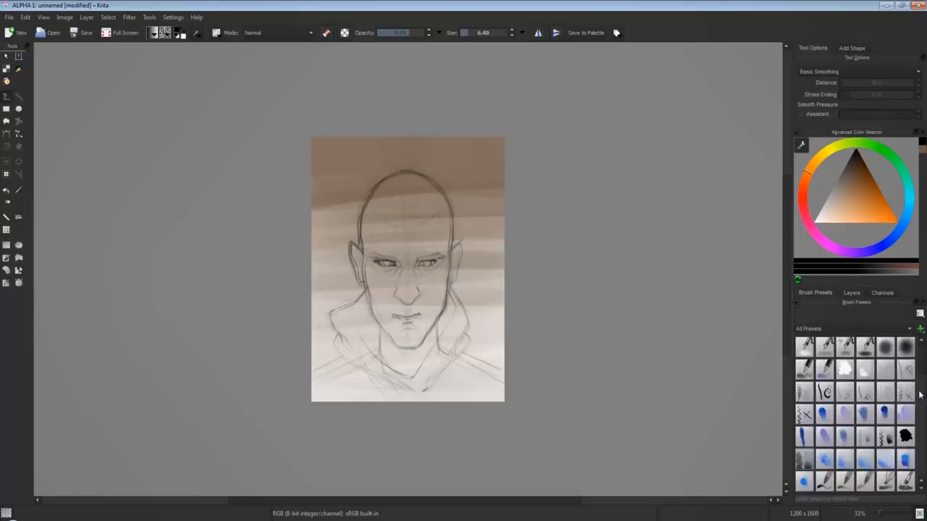
drag(921, 365, 923, 387)
click(805, 436)
click(852, 157)
mouse_move(418, 365)
mouse_down()
mouse_move(449, 391)
mouse_move(484, 394)
mouse_up()
key(ctrl+z)
click(825, 436)
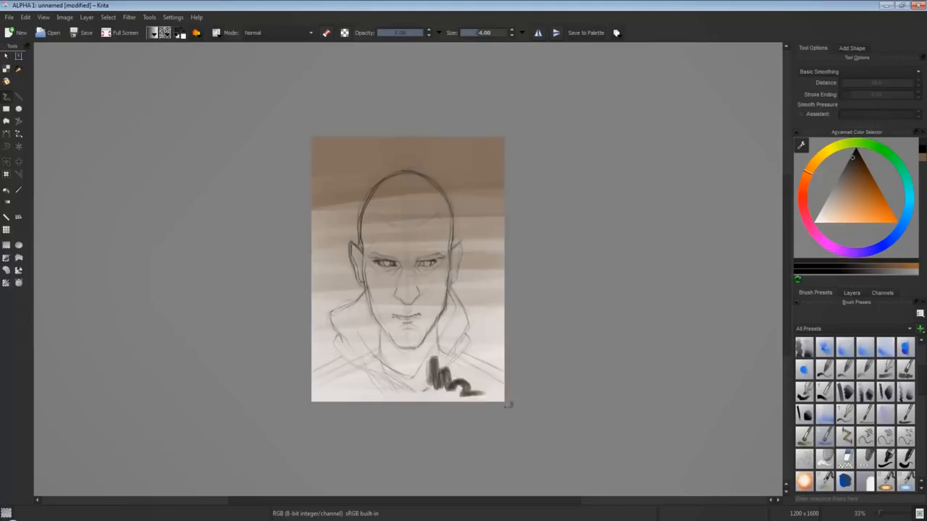
Block in the hooded collar, shoulders and jacket in very dark brown with a larger brush.
key(bracketright)
mouse_move(436, 343)
mouse_down()
mouse_move(430, 368)
mouse_move(453, 312)
mouse_up()
drag(456, 373, 492, 397)
drag(464, 355, 500, 391)
drag(341, 317, 350, 381)
drag(372, 326, 353, 395)
mouse_move(314, 376)
mouse_down()
mouse_move(345, 358)
mouse_move(418, 384)
mouse_up()
mouse_move(418, 383)
mouse_down()
mouse_move(396, 403)
mouse_move(348, 406)
mouse_move(400, 394)
mouse_up()
drag(462, 354, 465, 393)
drag(498, 381, 446, 317)
Fill the neck area below the chin with a dark reddish brown.
click(805, 178)
click(855, 162)
mouse_move(387, 338)
mouse_down()
mouse_move(411, 375)
mouse_move(414, 341)
mouse_move(393, 354)
mouse_move(435, 362)
mouse_up()
Lay muted brown shading over the sides of the face, the jaw and the scalp.
click(849, 167)
drag(368, 226, 403, 342)
drag(426, 333, 443, 300)
click(849, 164)
drag(406, 327, 434, 294)
drag(386, 297, 398, 325)
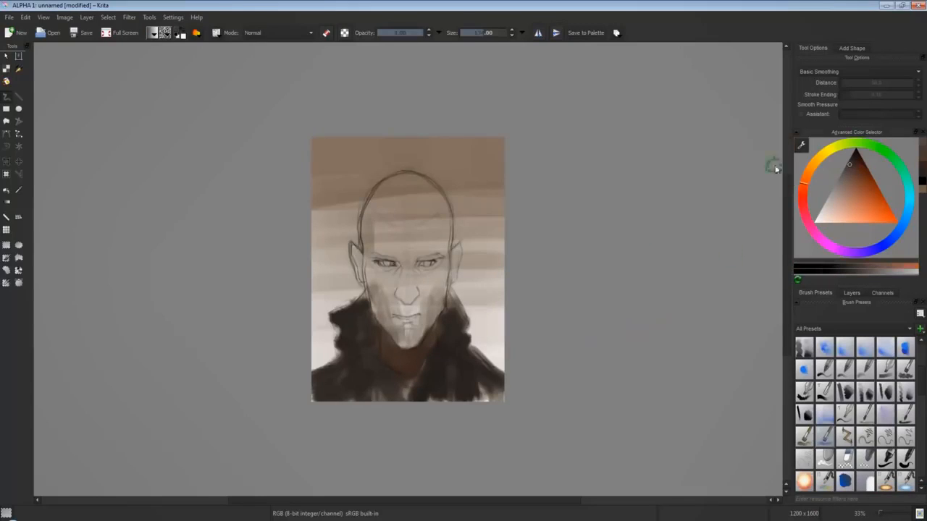
mouse_move(409, 183)
mouse_down()
mouse_move(368, 219)
mouse_move(433, 250)
mouse_move(436, 304)
mouse_up()
Paint an orange-tan skin tone over the forehead, cheeks and ears.
click(805, 178)
click(851, 200)
click(807, 174)
drag(377, 265, 387, 315)
drag(454, 252, 452, 286)
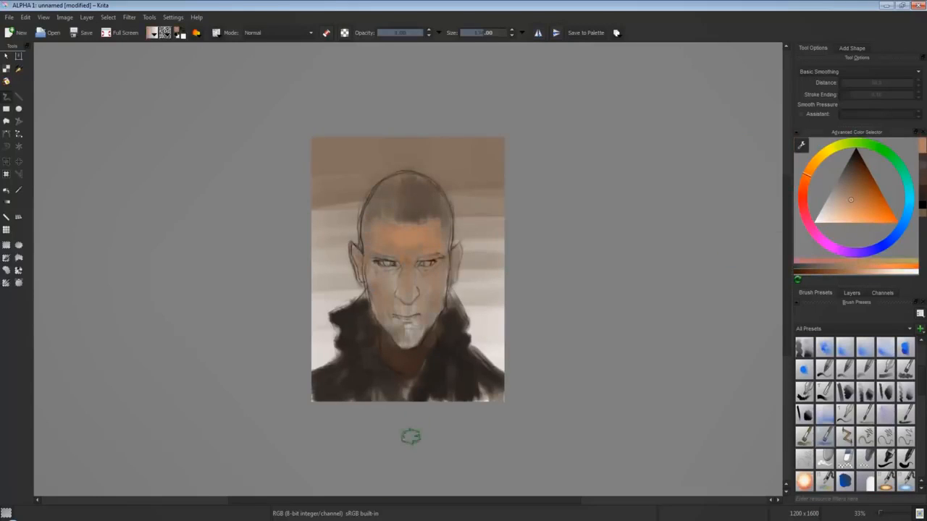
drag(387, 288, 384, 319)
drag(433, 295, 428, 318)
Shade the lower cheek and the area around the mouth with a muted dark brown.
click(855, 178)
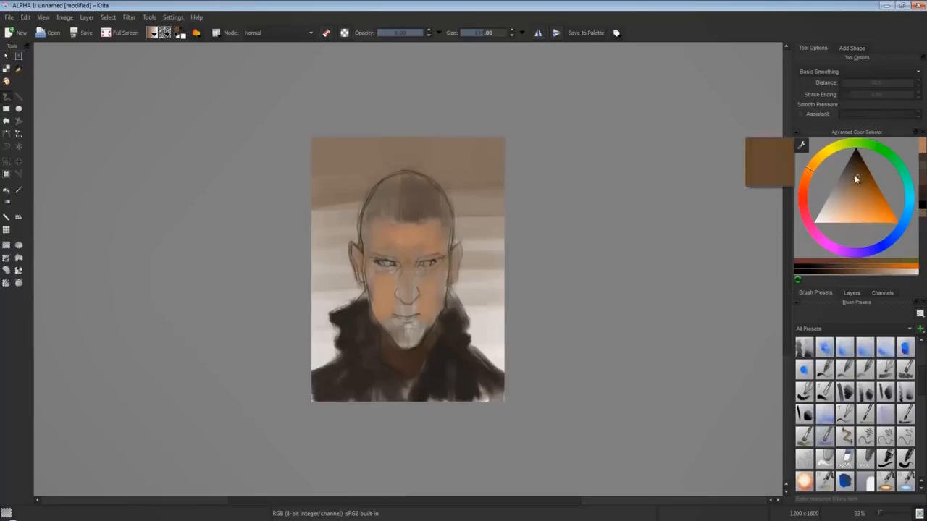
click(848, 174)
mouse_move(375, 288)
mouse_down()
mouse_move(394, 331)
mouse_move(410, 323)
mouse_up()
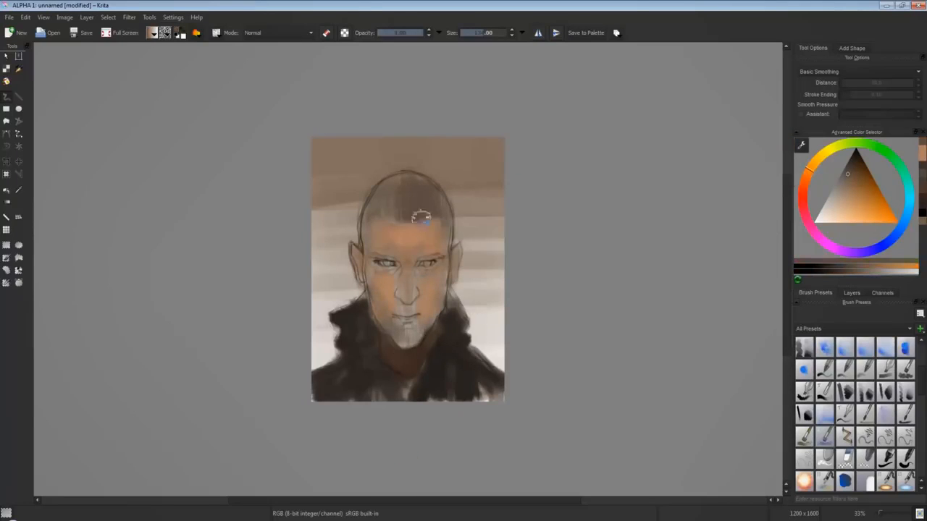
Deepen the inner edge of the hood and darken both brows in near-black with a brush of size 34.
click(855, 152)
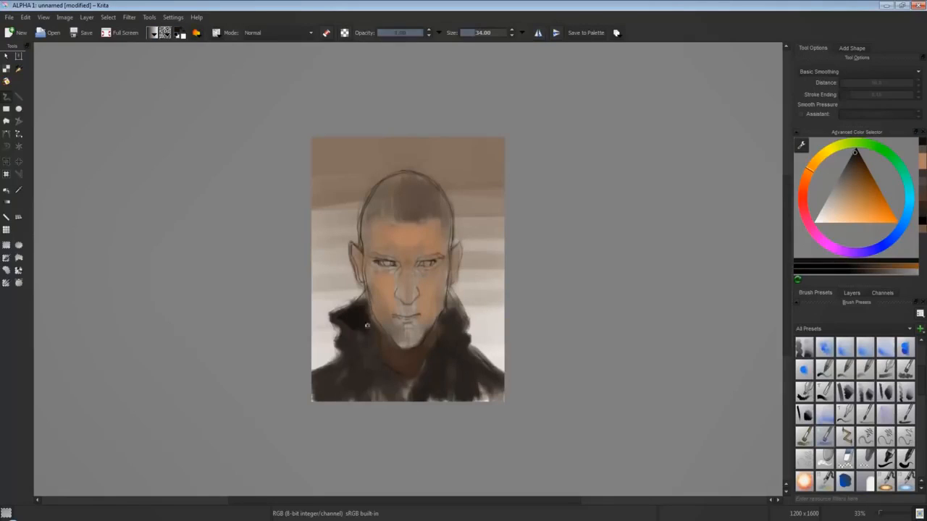
mouse_move(367, 325)
mouse_down()
mouse_move(368, 298)
mouse_move(375, 327)
mouse_move(356, 341)
mouse_move(378, 331)
mouse_move(388, 368)
mouse_up()
drag(377, 259, 396, 259)
drag(419, 260, 436, 257)
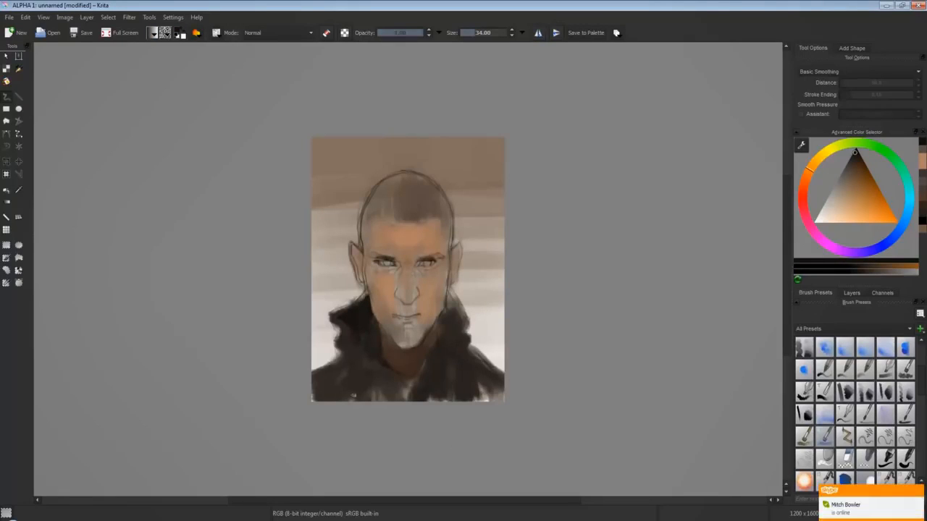
Shape the folds of the hood and the jacket front with dark strokes around the neck and lower chest.
drag(392, 393, 342, 381)
mouse_move(439, 378)
mouse_down()
mouse_move(419, 399)
mouse_move(395, 383)
mouse_move(401, 376)
mouse_up()
drag(452, 304, 437, 333)
drag(450, 292, 422, 362)
click(855, 163)
ctrl+click(439, 333)
Paint the short hair with a near-black contour around the skull and down the sideburns, plus softer brown shading inside.
mouse_move(362, 236)
mouse_down()
mouse_move(363, 249)
mouse_move(364, 219)
mouse_move(384, 181)
mouse_up()
drag(362, 215, 371, 191)
mouse_move(407, 171)
mouse_down()
mouse_move(380, 183)
mouse_move(436, 184)
mouse_move(453, 215)
mouse_move(449, 261)
mouse_up()
mouse_move(375, 246)
mouse_down()
mouse_move(365, 247)
mouse_move(364, 261)
mouse_up()
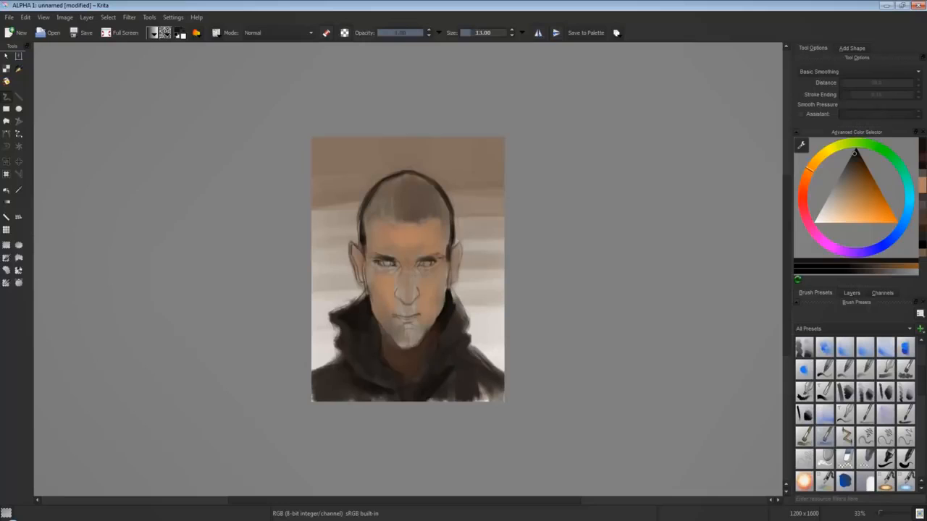
drag(855, 153, 850, 164)
mouse_move(365, 226)
mouse_down()
mouse_move(395, 181)
mouse_move(410, 182)
mouse_up()
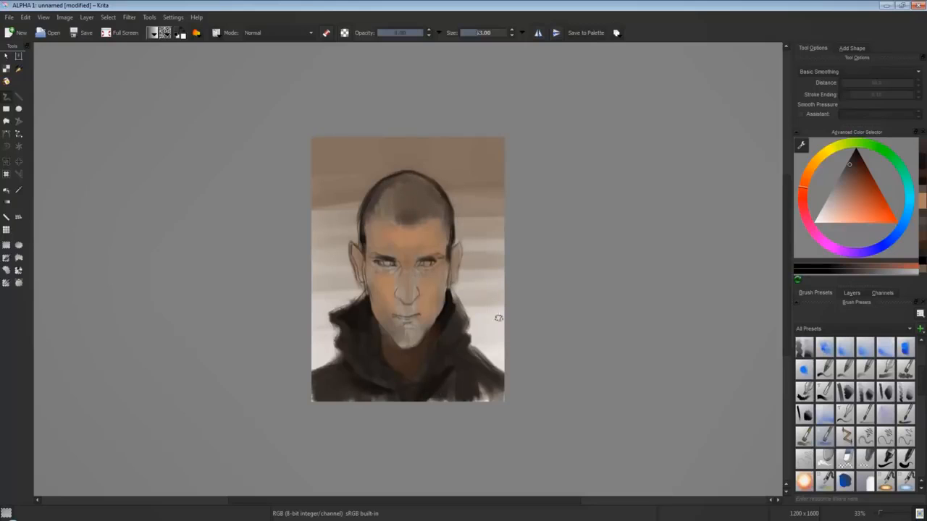
drag(847, 169, 857, 151)
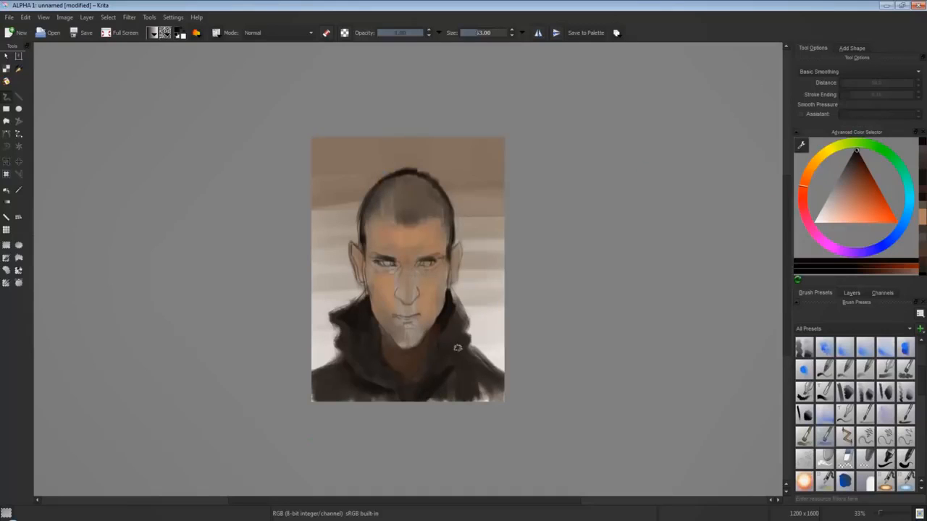
Add a reddish skin tone to the cheek beside the nose and to the mid-forehead.
click(859, 192)
click(852, 193)
click(804, 182)
drag(425, 279, 425, 298)
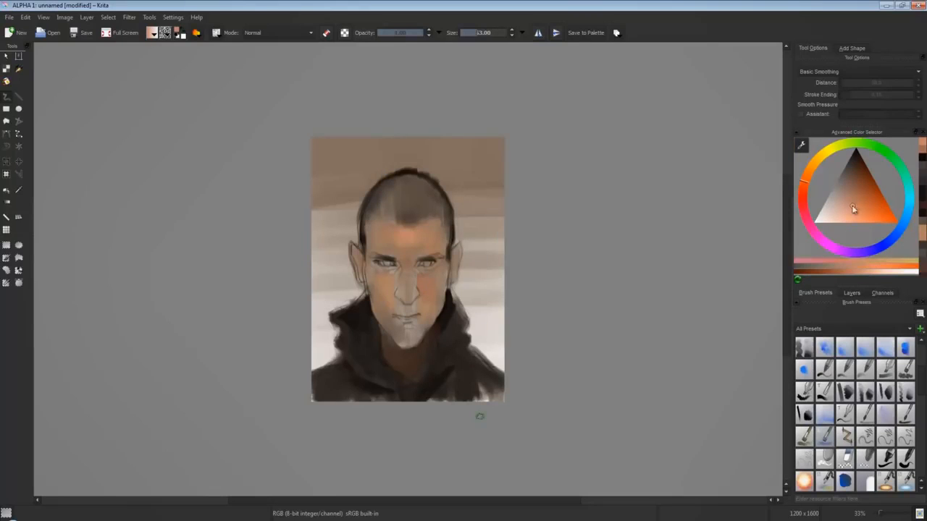
Define the hairline at both temples with a lighter orange skin tone against dark hair strokes.
click(856, 200)
click(853, 206)
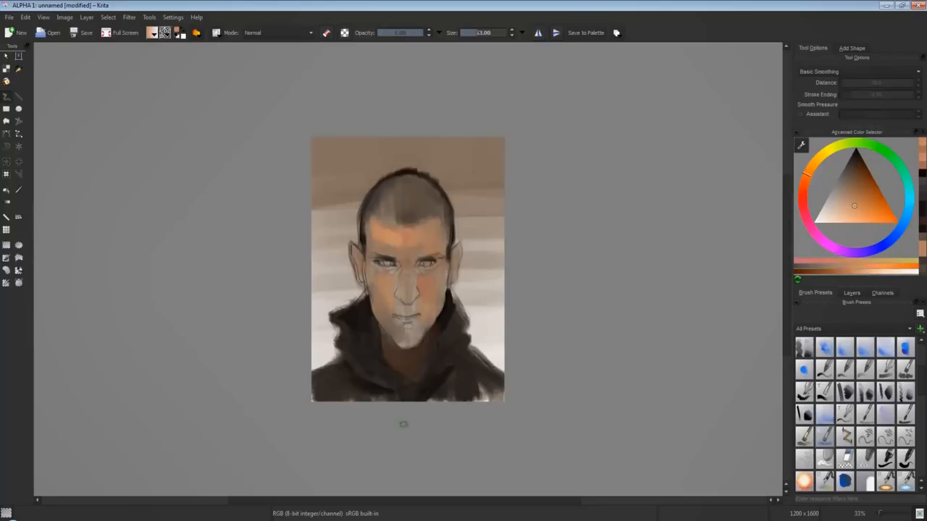
key(d)
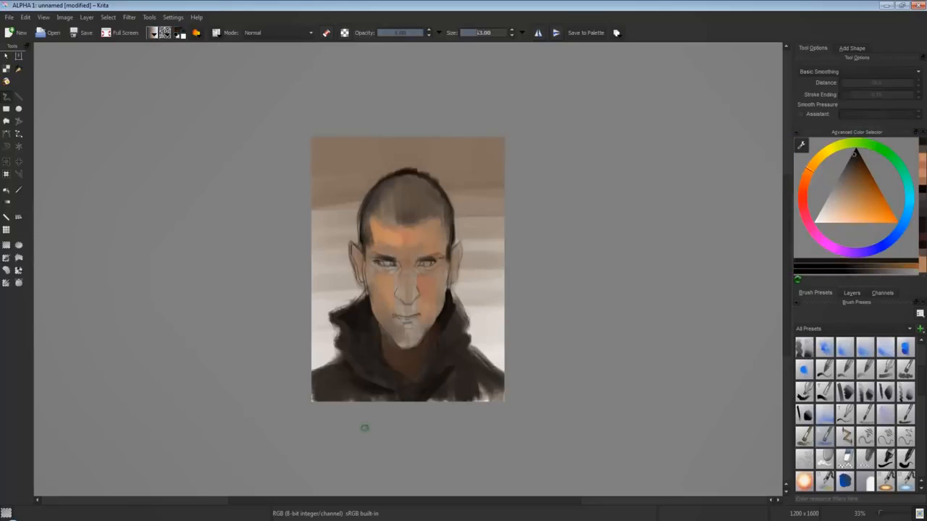
ctrl+click(446, 243)
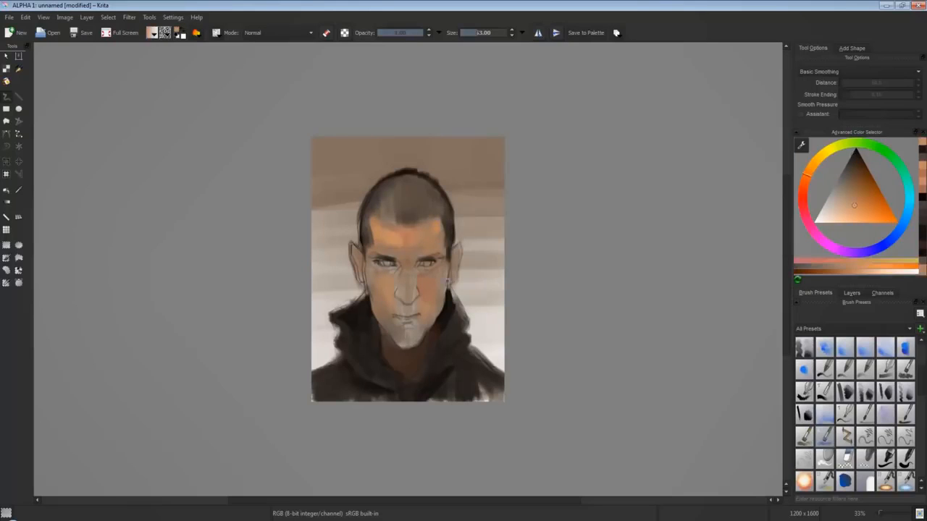
Brush grey-brown strokes into the pale background beside the hood on both sides of the neck.
click(844, 177)
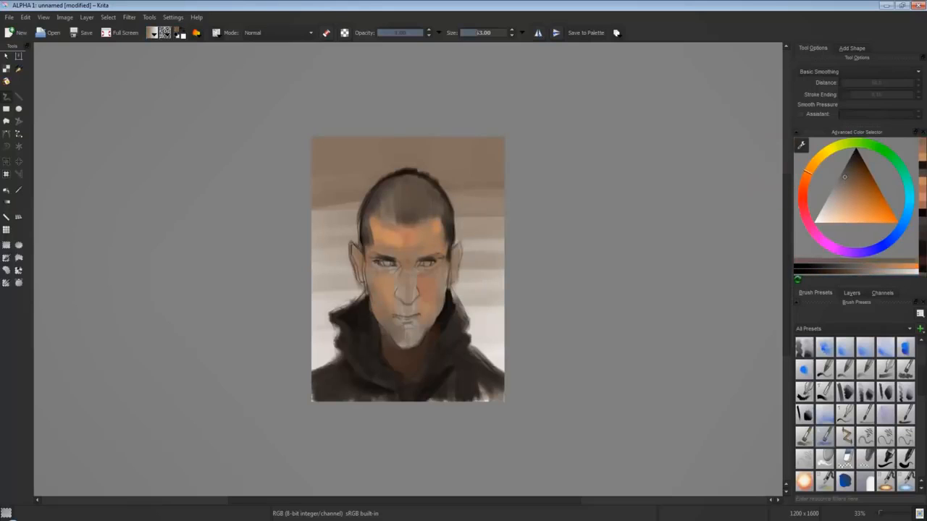
drag(465, 283, 468, 302)
drag(475, 303, 491, 311)
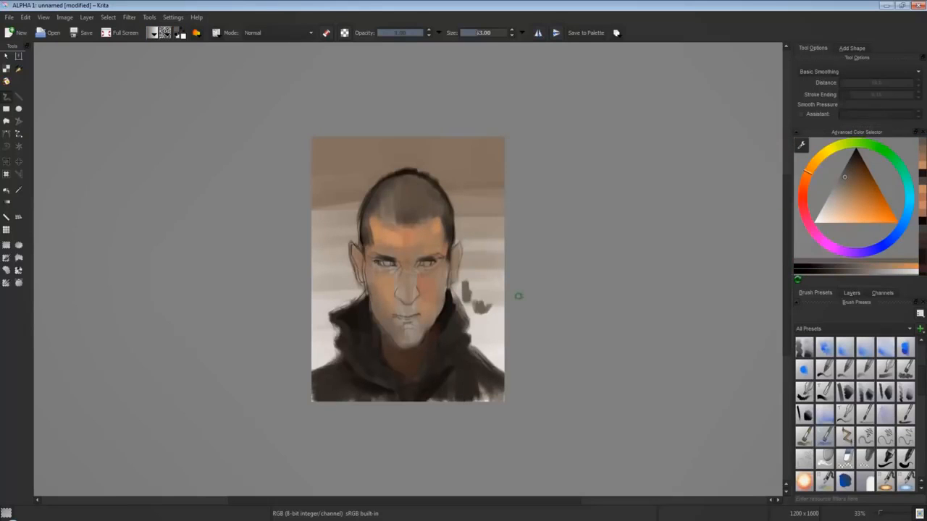
click(815, 185)
click(816, 160)
drag(459, 284, 498, 339)
ctrl+click(439, 395)
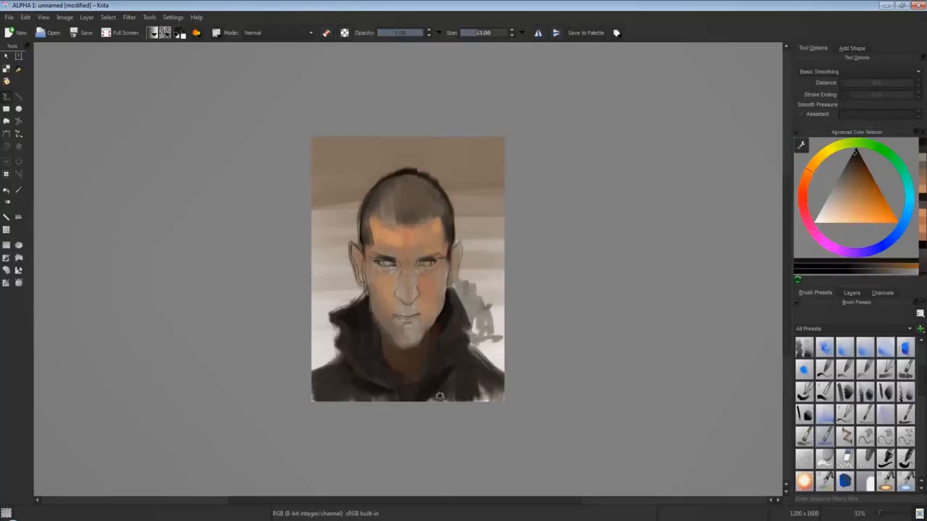
ctrl+click(475, 295)
drag(347, 301, 362, 291)
Shade the chin and the area around the mouth with a muted reddish grey.
click(804, 190)
click(844, 187)
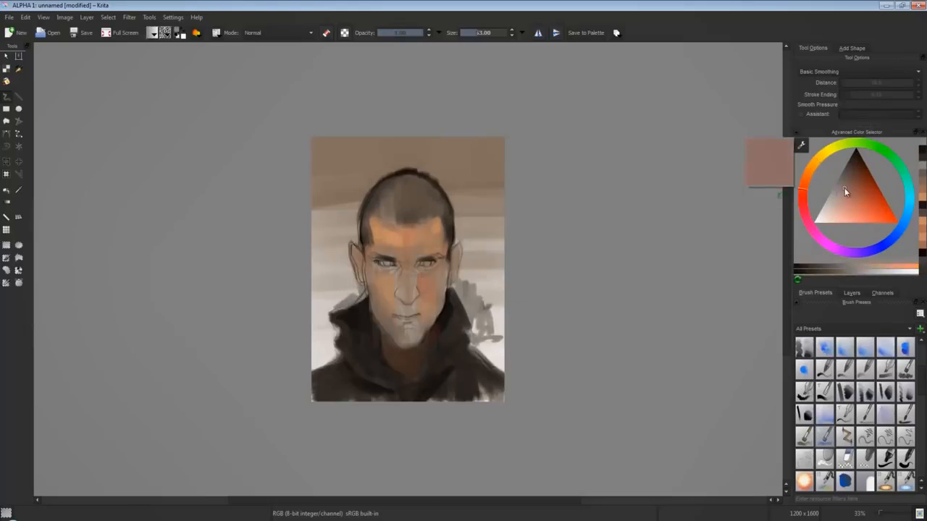
mouse_move(411, 330)
mouse_down()
mouse_move(416, 344)
mouse_move(410, 303)
mouse_move(394, 324)
mouse_move(379, 313)
mouse_move(419, 310)
mouse_up()
Shade the eye sockets beneath both brows with a muted red-brown.
click(845, 175)
click(853, 182)
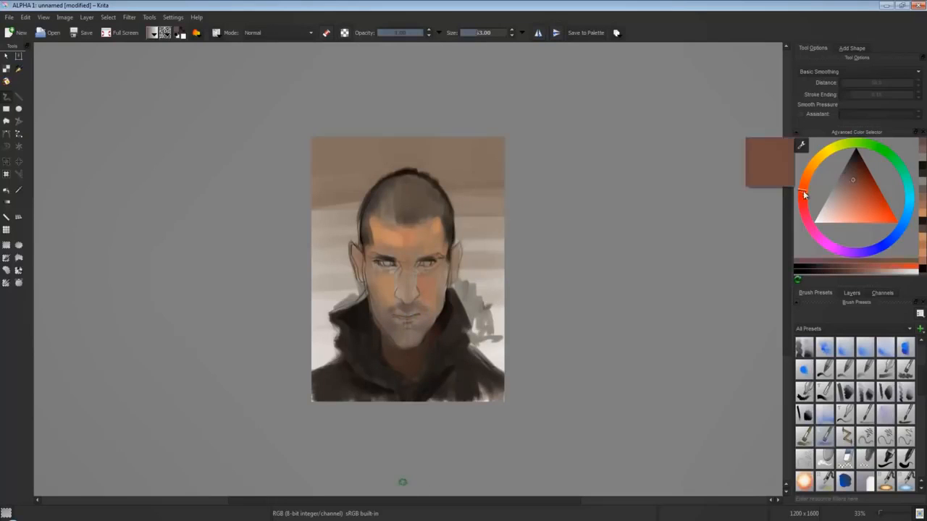
drag(854, 182, 850, 184)
drag(380, 265, 435, 265)
click(811, 187)
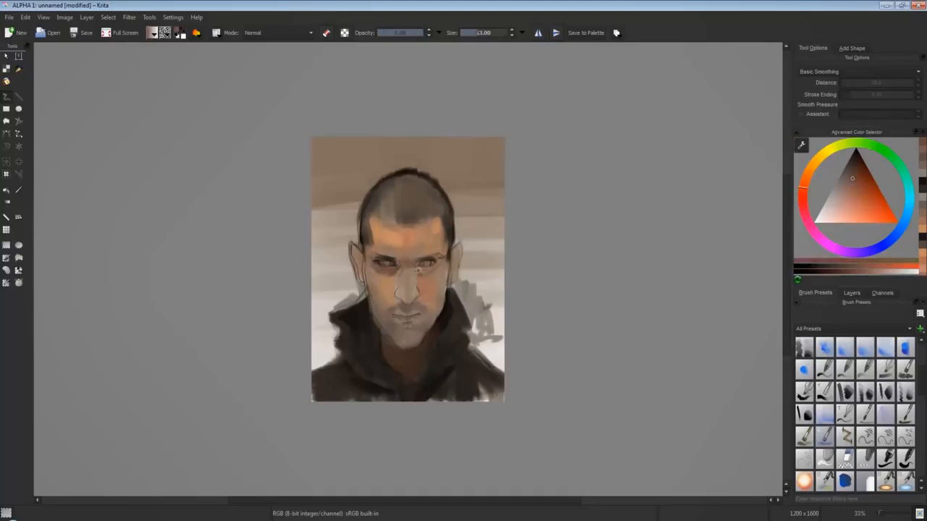
Deepen the shadows under both eyes with muted red-brown strokes.
drag(418, 270, 422, 268)
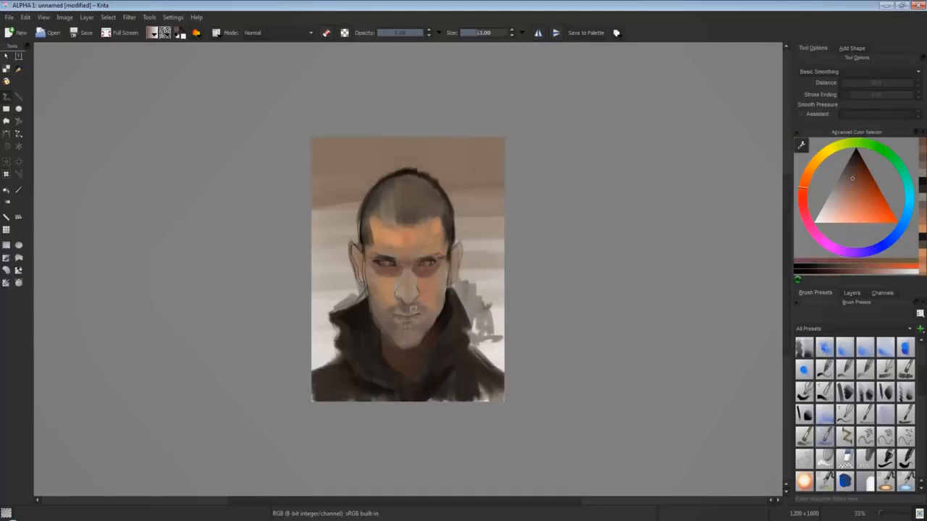
ctrl+click(426, 284)
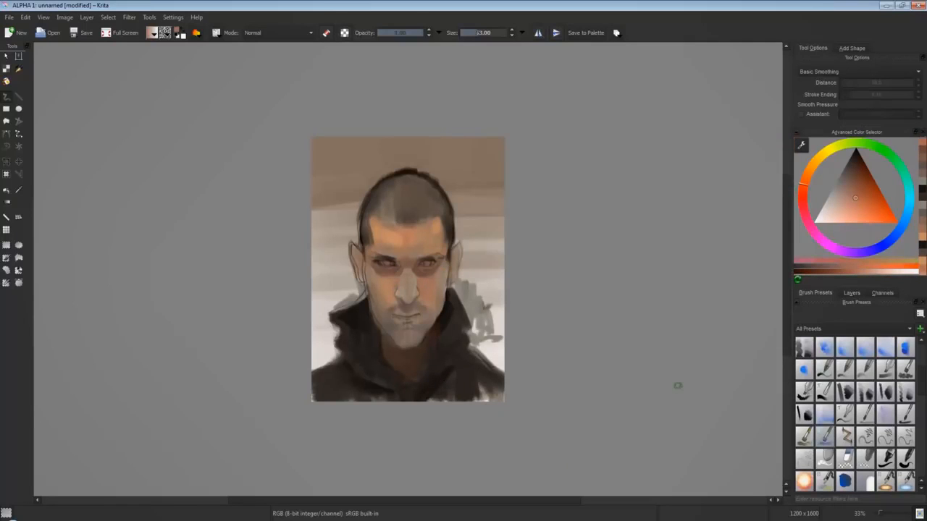
ctrl+click(424, 277)
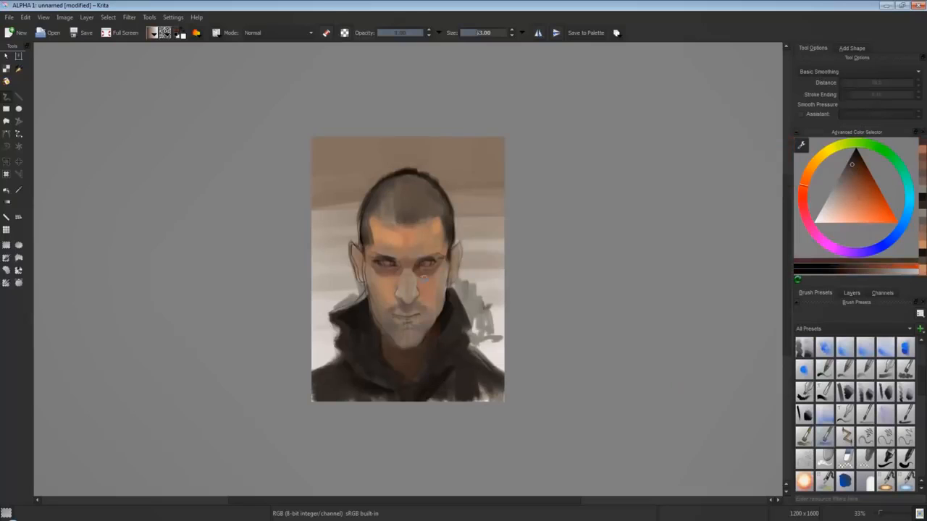
ctrl+click(424, 273)
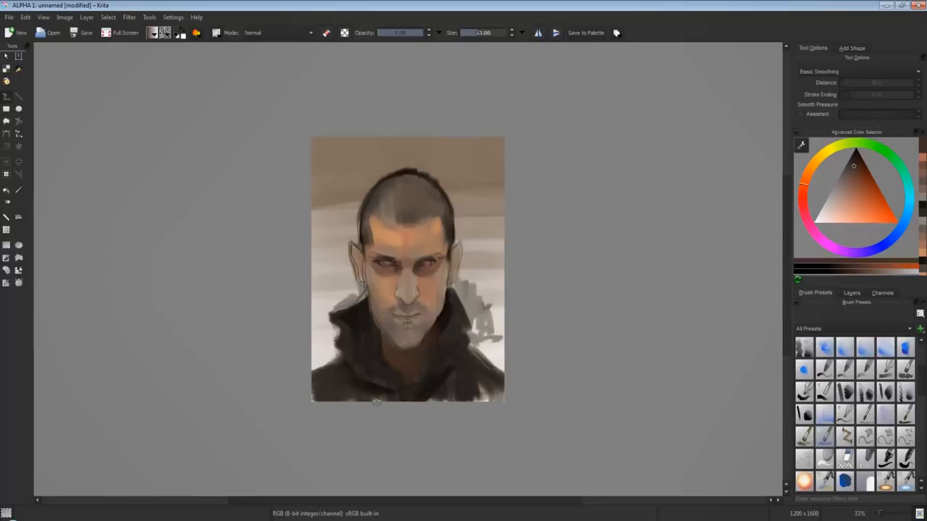
Darken the irises of both eyes with near-black brown using a 13 px brush.
key(plus)
drag(850, 170, 838, 183)
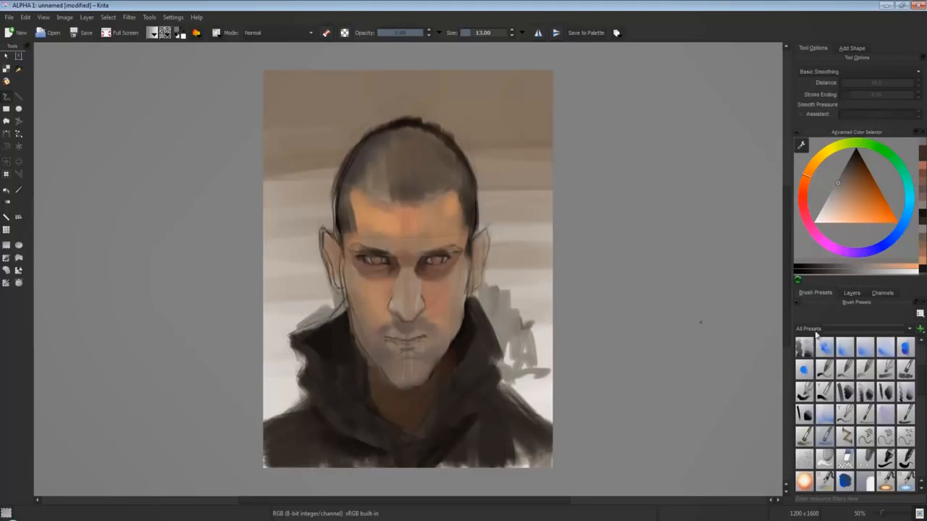
drag(859, 172, 858, 152)
drag(373, 258, 378, 259)
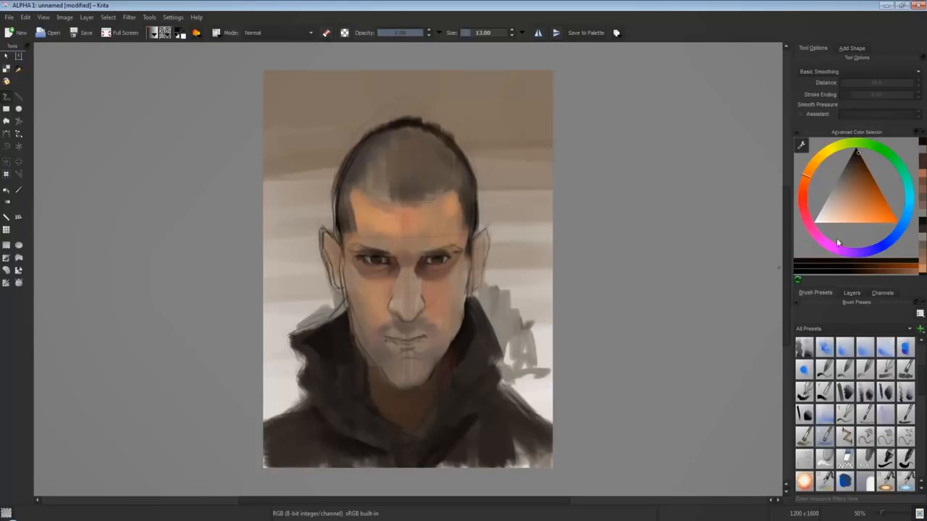
Add a new layer and brush pale off-white over the background on both sides of the neck and hood.
click(851, 293)
click(799, 496)
ctrl+click(559, 243)
ctrl+click(557, 243)
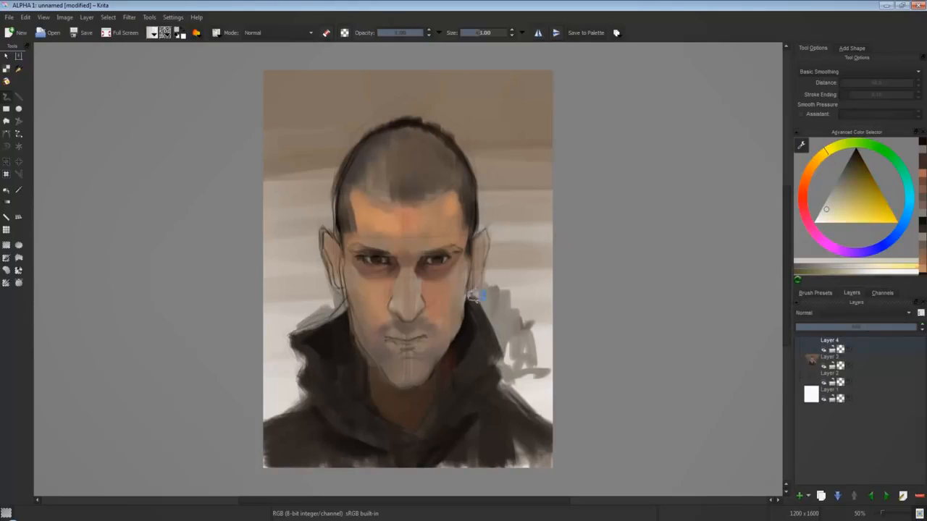
mouse_move(474, 296)
mouse_down()
mouse_move(553, 320)
mouse_move(488, 291)
mouse_move(548, 252)
mouse_up()
mouse_move(335, 297)
mouse_down()
mouse_move(344, 358)
mouse_move(334, 303)
mouse_move(276, 371)
mouse_move(304, 256)
mouse_move(285, 381)
mouse_up()
mouse_move(531, 378)
mouse_down()
mouse_move(541, 306)
mouse_move(543, 386)
mouse_move(519, 265)
mouse_up()
Paint light cream-orange skin tones down the nose and across the forehead.
click(810, 168)
click(855, 202)
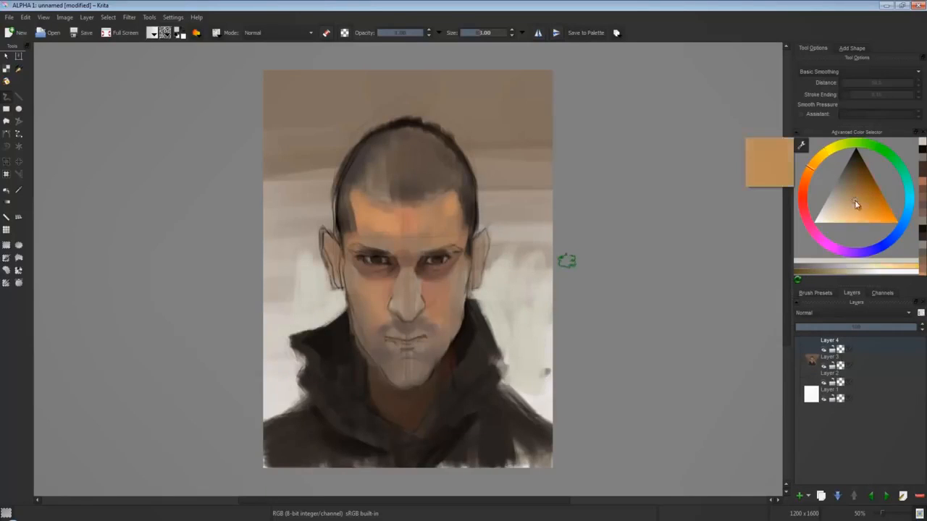
drag(854, 203, 847, 215)
mouse_move(401, 274)
mouse_down()
mouse_move(409, 310)
mouse_move(396, 317)
mouse_up()
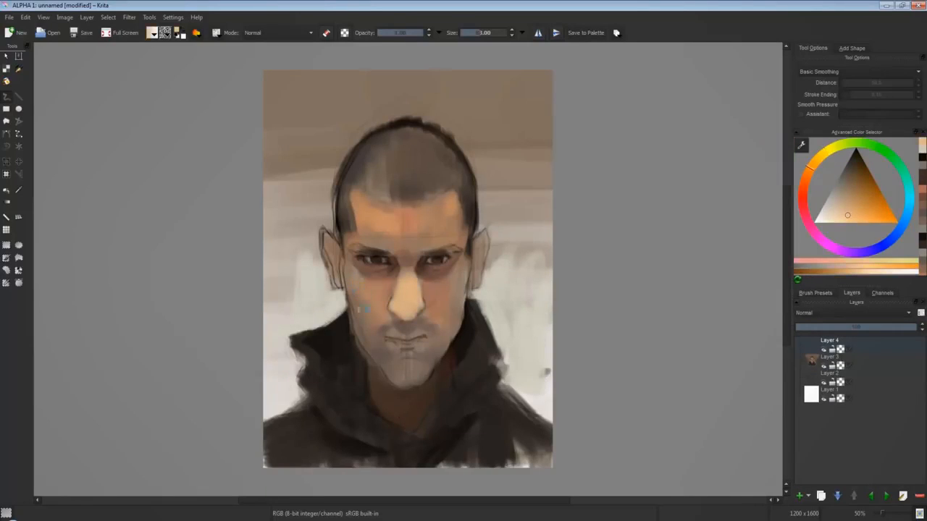
drag(376, 230, 430, 233)
drag(368, 203, 391, 206)
ctrl+click(416, 218)
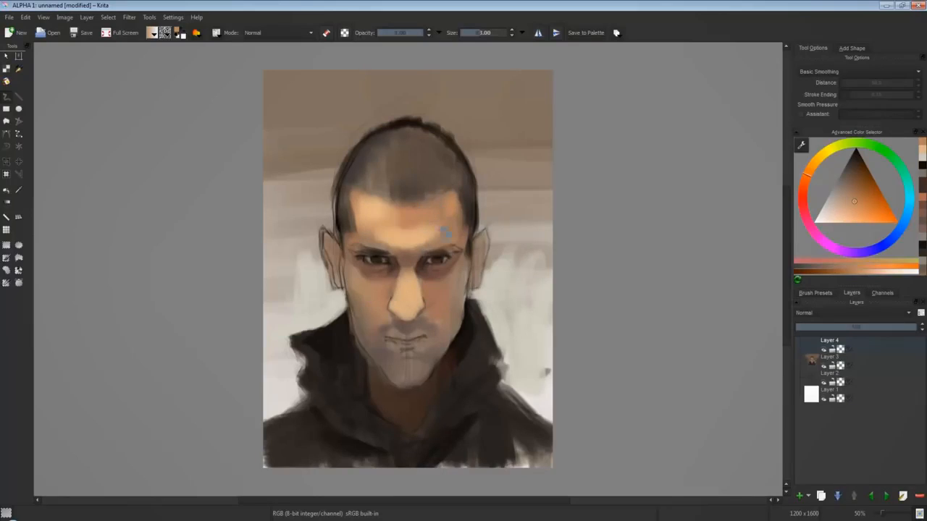
Refine the jaw edge beside the hood with dark grey-brown using a 13 px brush.
click(840, 181)
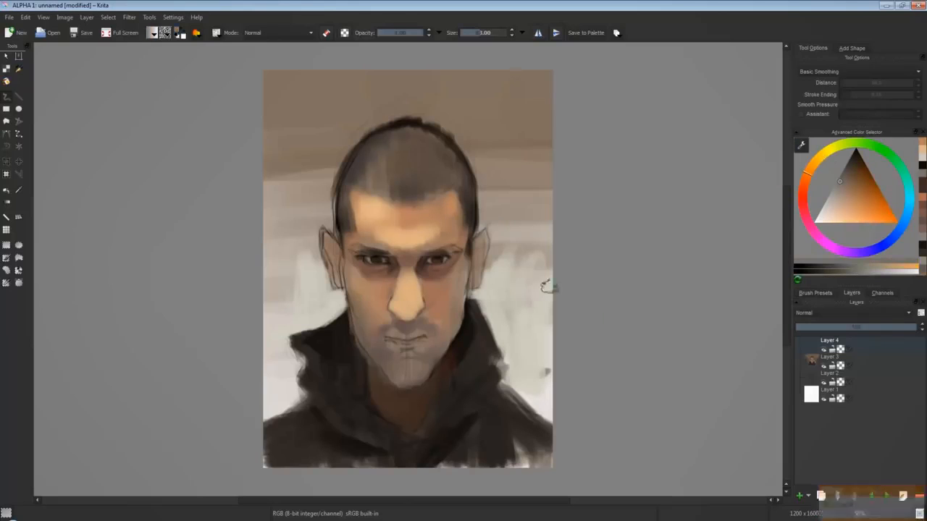
click(844, 173)
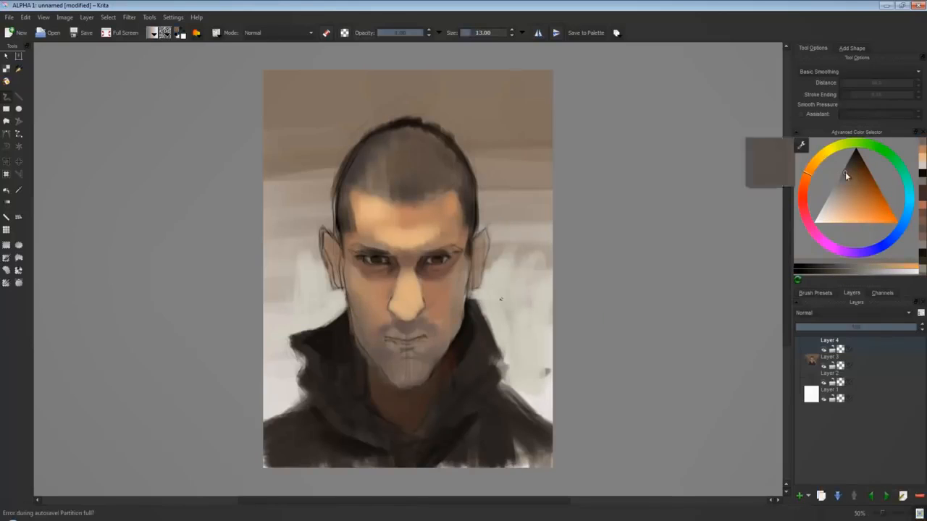
click(849, 163)
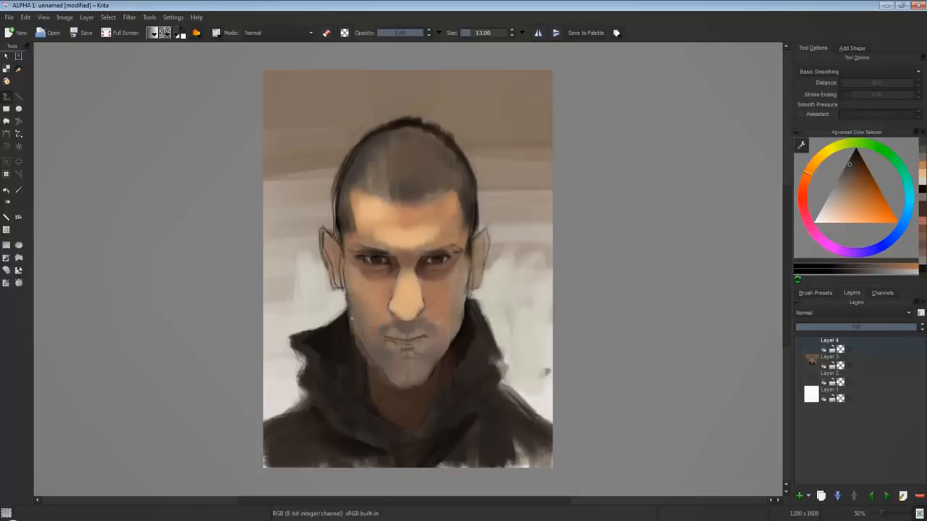
Fill in both eyebrows with near-black and dark brown strokes using a 23 px brush.
click(854, 152)
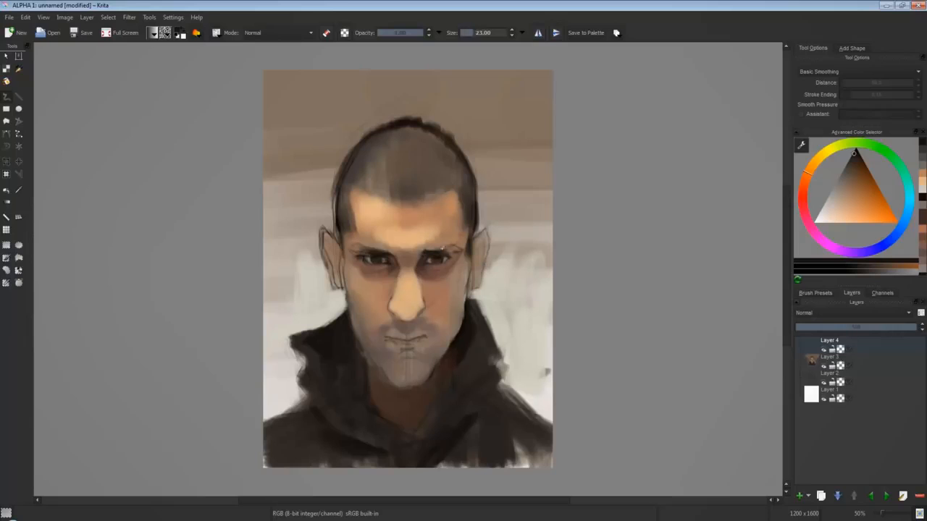
click(852, 159)
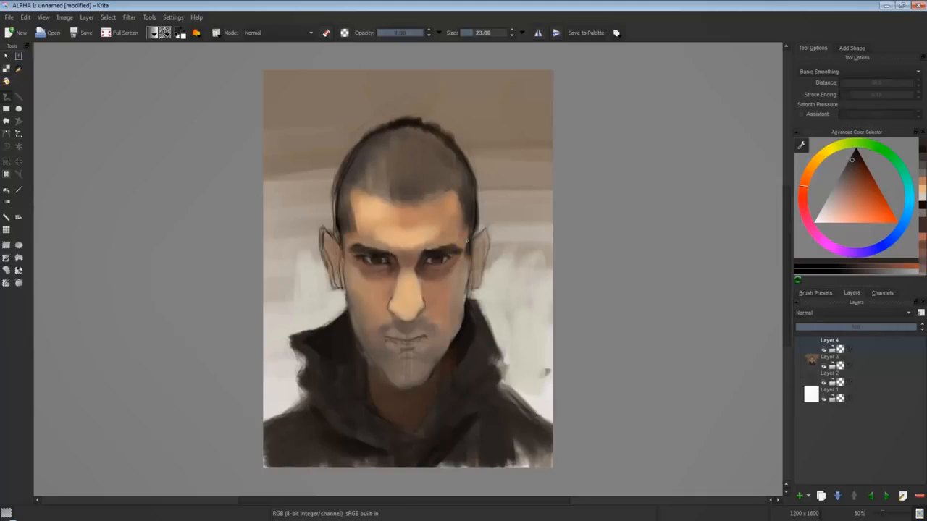
click(849, 168)
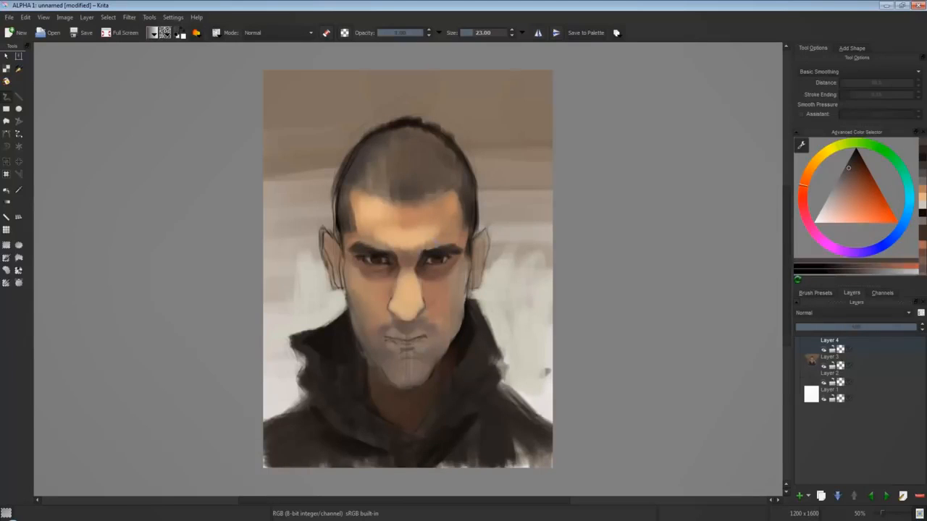
Dab muted red-orange skin tones around the inner eyebrow and the eye area.
click(850, 194)
click(856, 189)
click(864, 192)
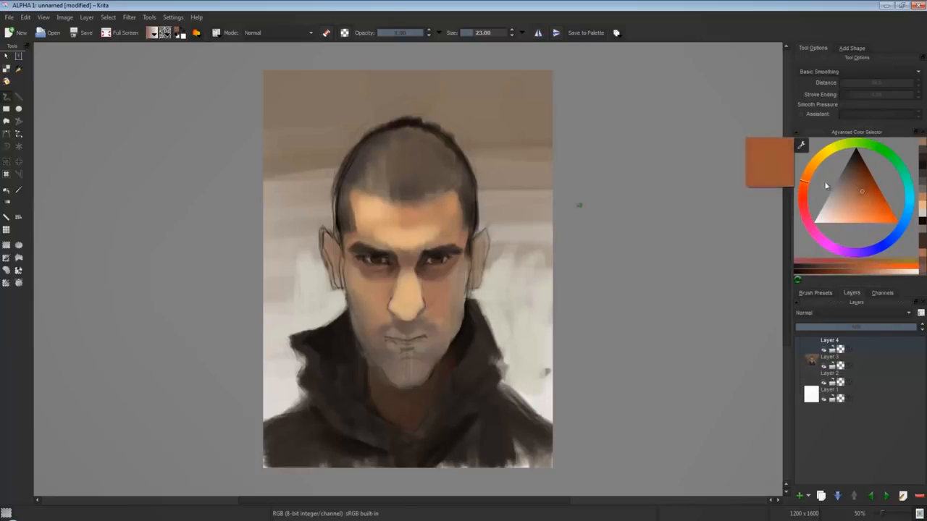
click(804, 184)
click(853, 190)
click(804, 189)
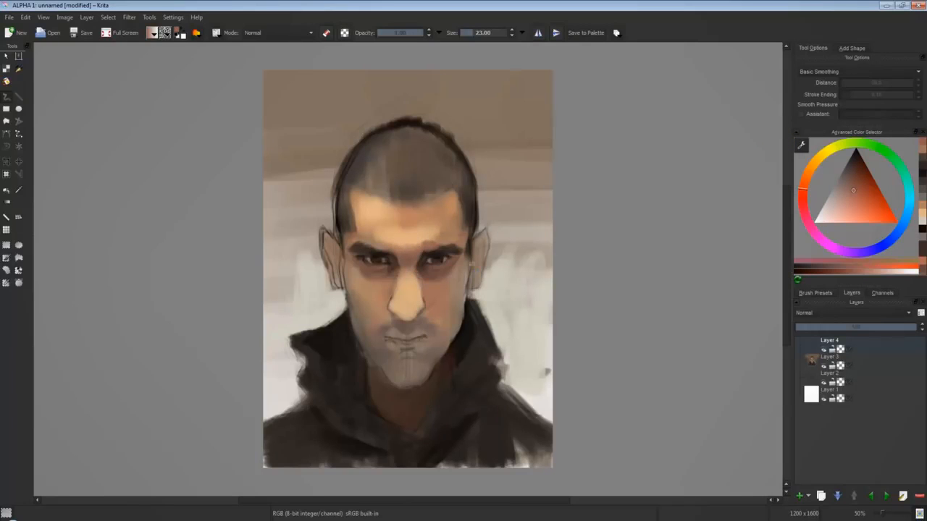
Blend light peach and orange tones over the bridge of the nose and between the eyebrows.
click(812, 163)
click(850, 212)
click(846, 216)
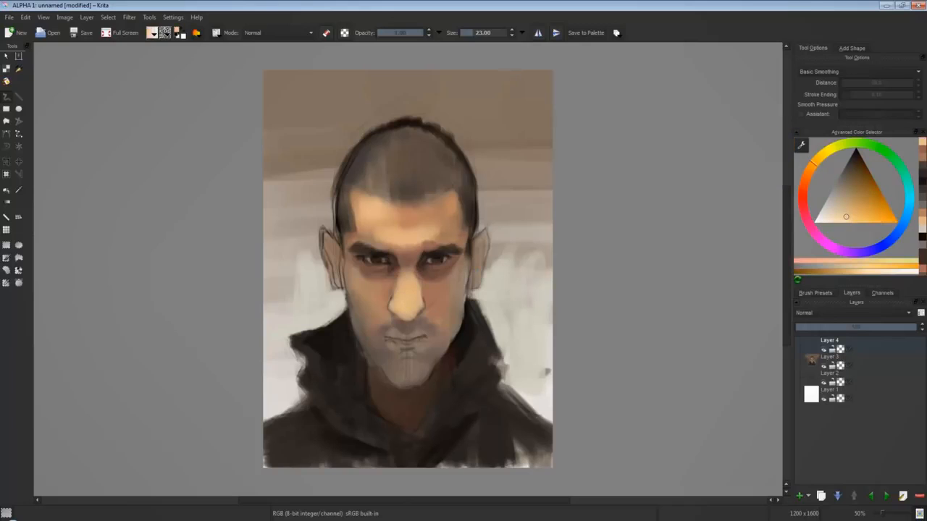
click(804, 179)
click(865, 213)
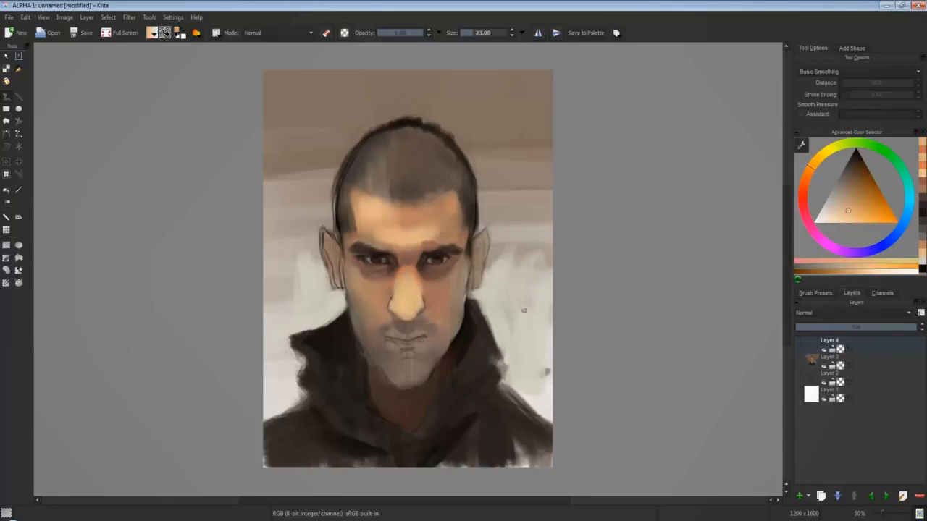
click(860, 207)
click(806, 174)
click(856, 208)
click(806, 179)
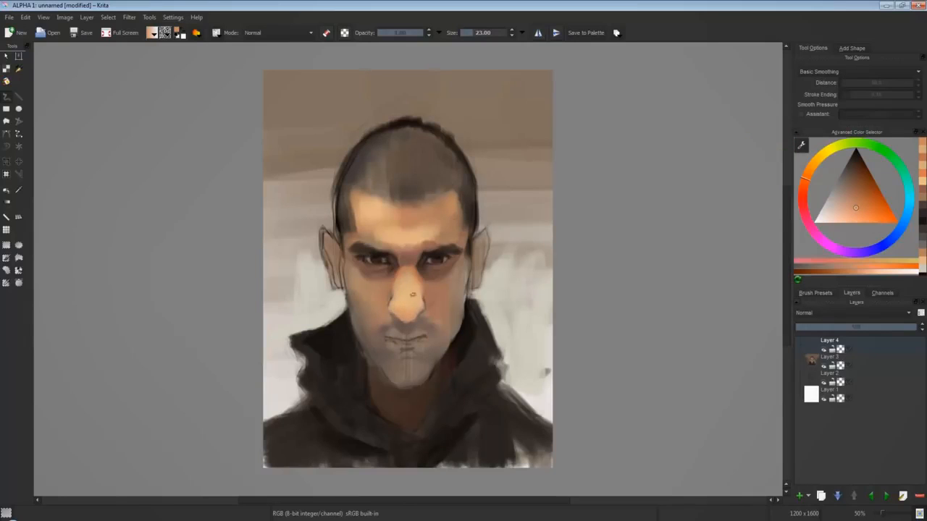
Model the tip and sides of the nose with warm orange shading.
click(891, 218)
mouse_move(402, 316)
mouse_down()
mouse_move(413, 319)
mouse_move(428, 299)
mouse_up()
ctrl+click(408, 318)
ctrl+click(405, 320)
ctrl+click(436, 289)
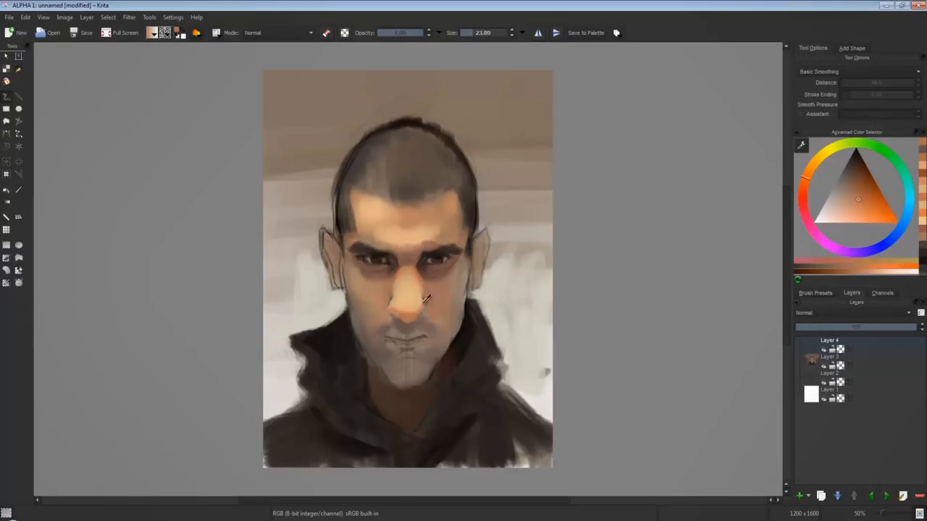
ctrl+click(395, 301)
ctrl+click(441, 230)
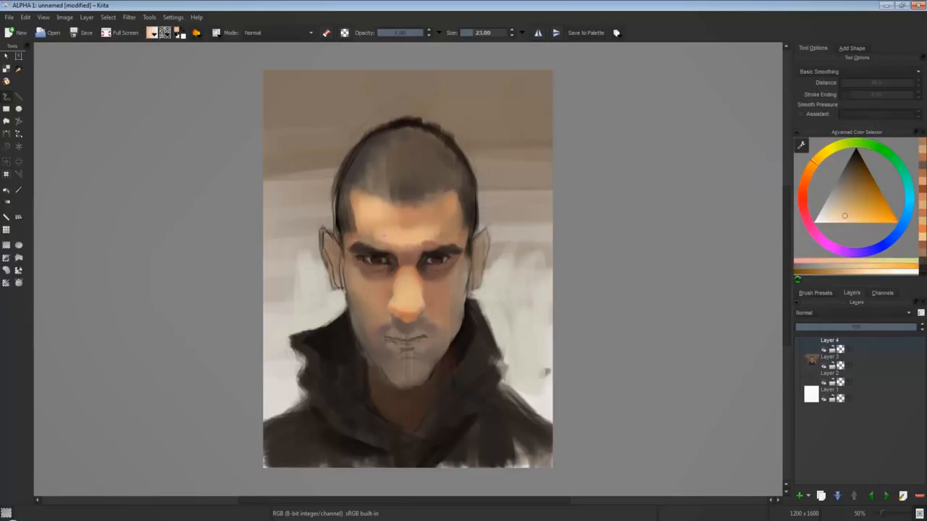
Paint a broad pale cream highlight across the lower forehead above the eyebrows with a larger brush.
key(bracketright)
key(bracketright)
key(bracketright)
key(bracketright)
mouse_move(391, 234)
mouse_down()
mouse_move(427, 238)
mouse_move(399, 241)
mouse_up()
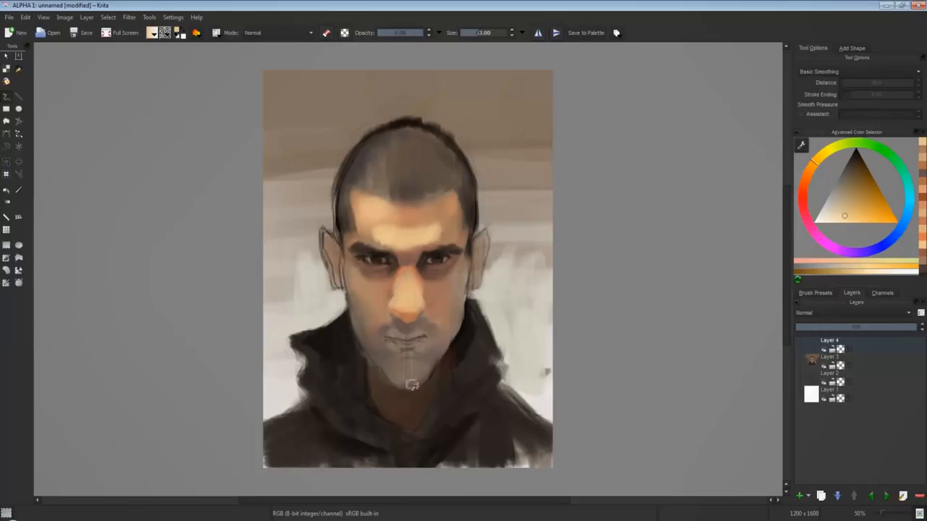
Add orange skin tones above the outer ends of both eyebrows with a 33 px brush.
key(bracketleft)
key(bracketleft)
key(bracketleft)
ctrl+click(362, 226)
drag(355, 236, 365, 238)
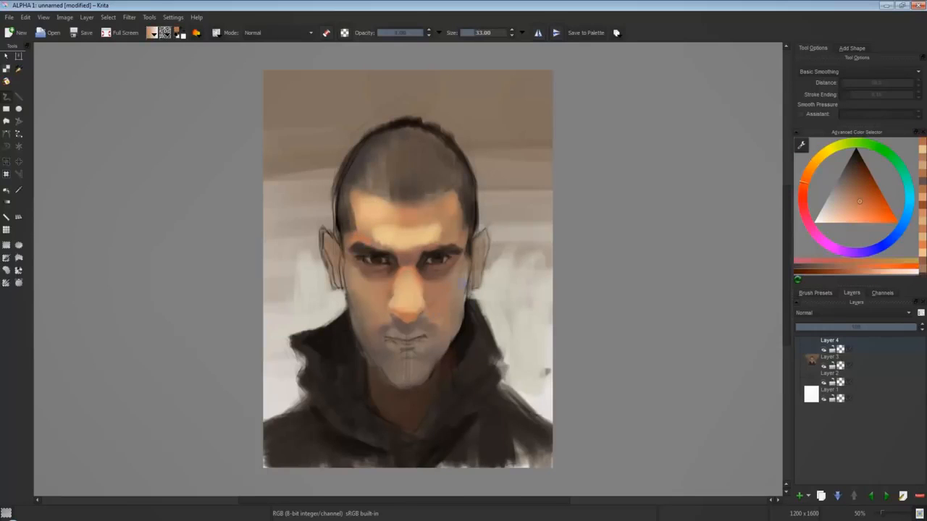
ctrl+click(446, 283)
drag(447, 242, 456, 238)
drag(869, 210, 860, 189)
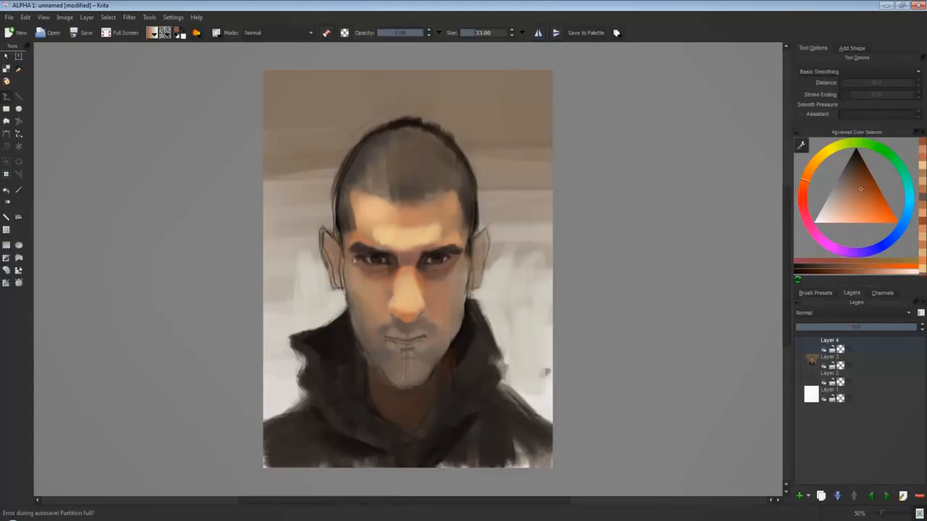
Brighten the brow area and the ridge of the nose with pale cream and near-white highlights.
drag(806, 174, 819, 156)
click(834, 219)
mouse_move(384, 238)
mouse_down()
mouse_move(409, 243)
mouse_move(407, 301)
mouse_move(414, 291)
mouse_up()
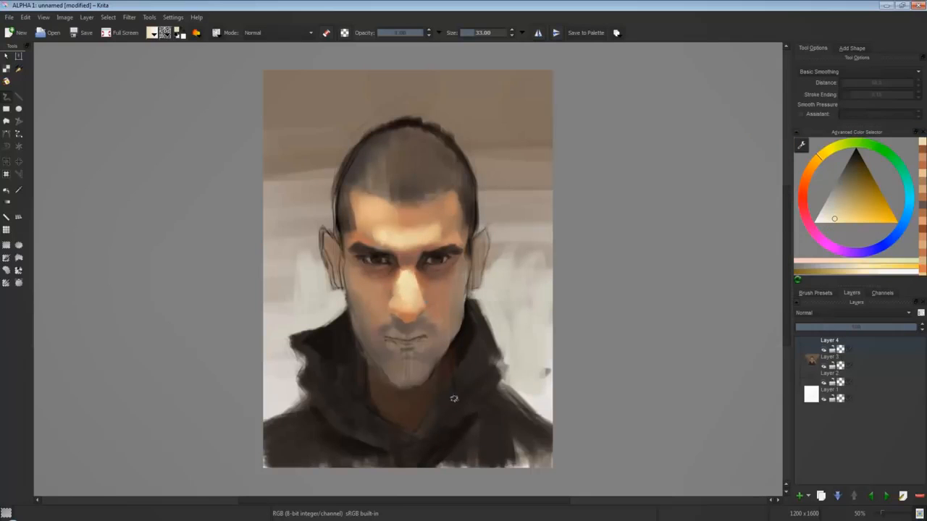
click(816, 223)
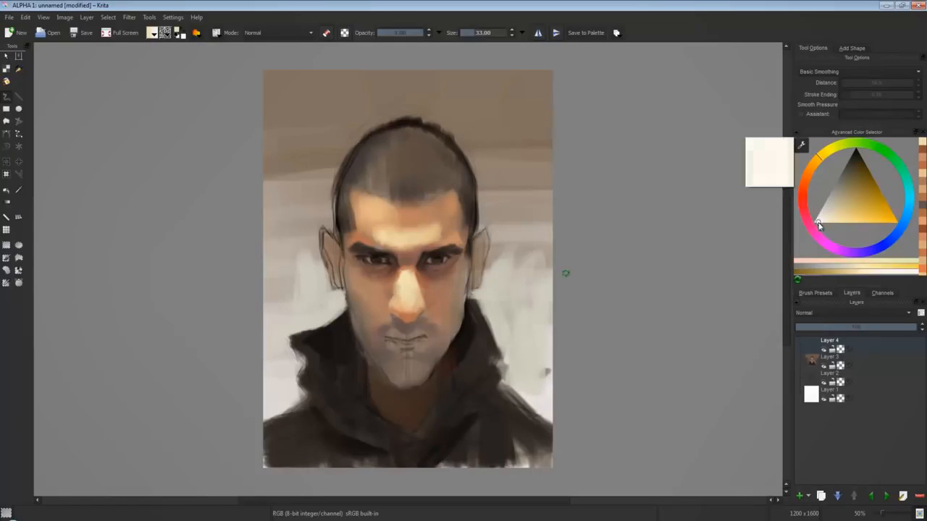
drag(410, 300, 409, 297)
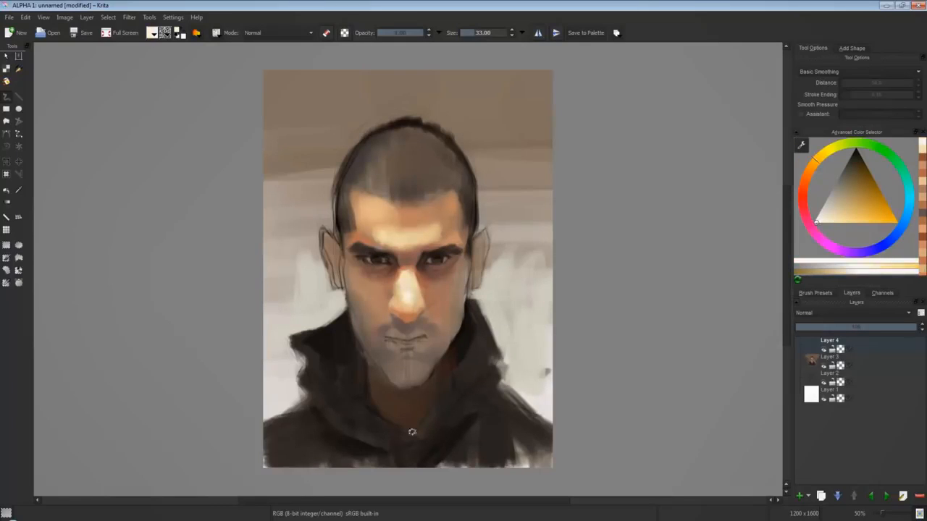
Warm the cheeks beside the nose with orange and shade beneath both eyes with red-brown.
ctrl+click(397, 300)
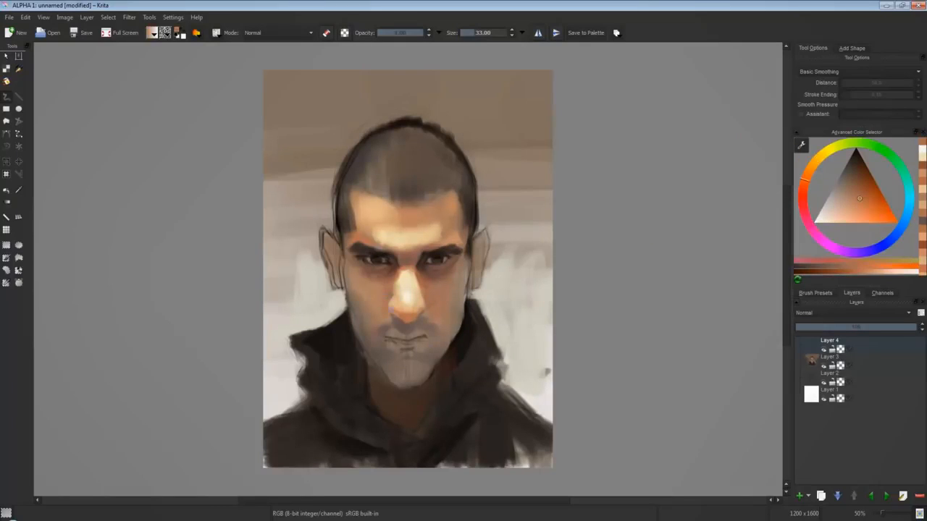
ctrl+click(427, 315)
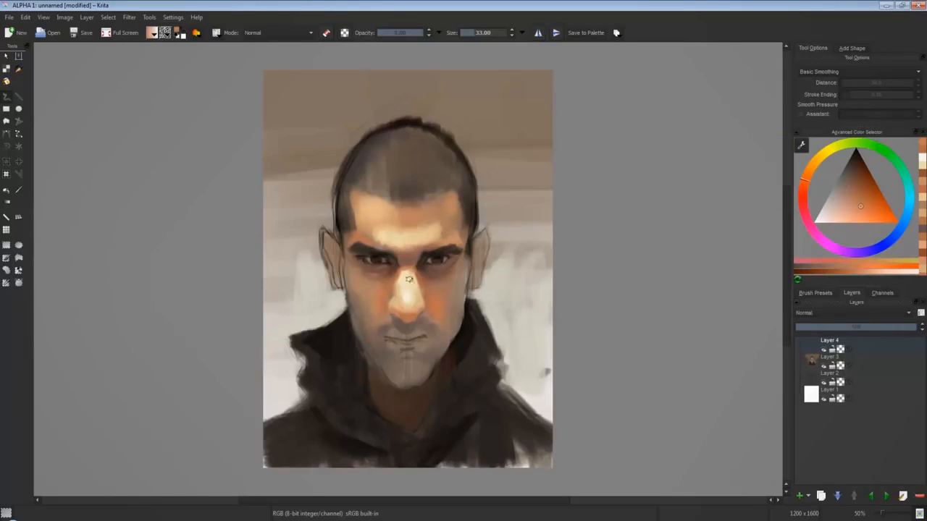
click(856, 188)
click(803, 187)
drag(378, 270, 373, 269)
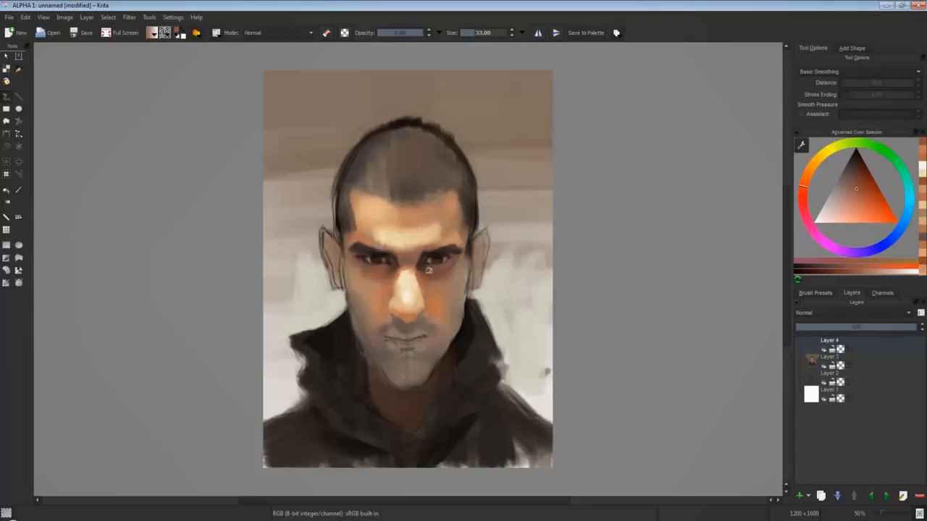
ctrl+click(459, 353)
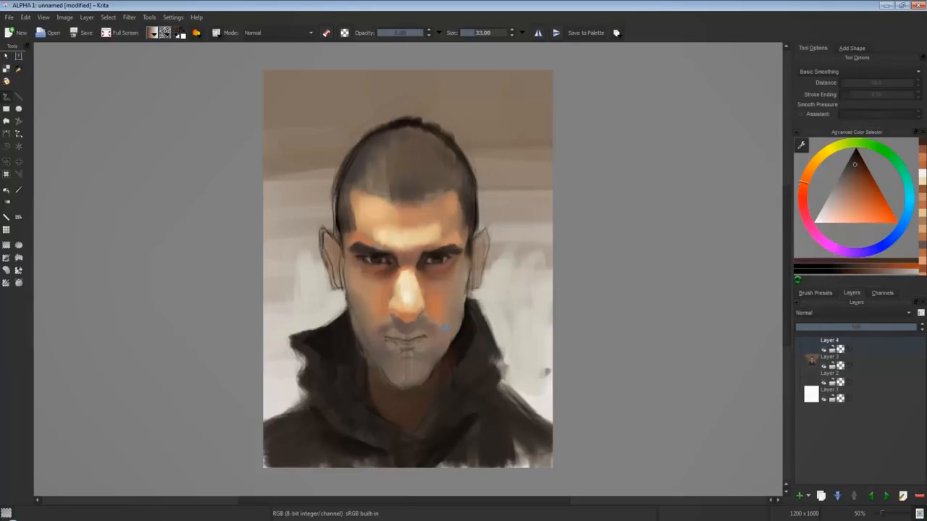
Lighten the short hair on top of the head with muted grey-brown tones.
click(847, 181)
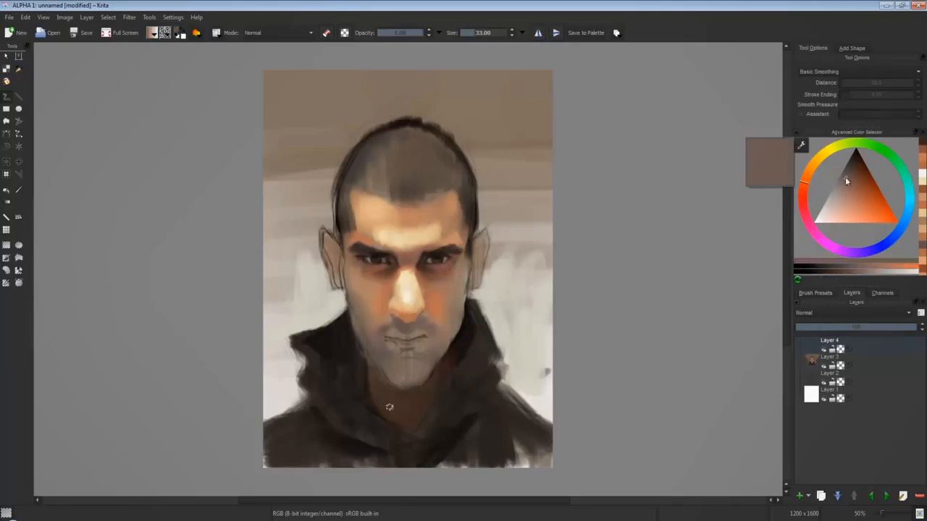
click(843, 177)
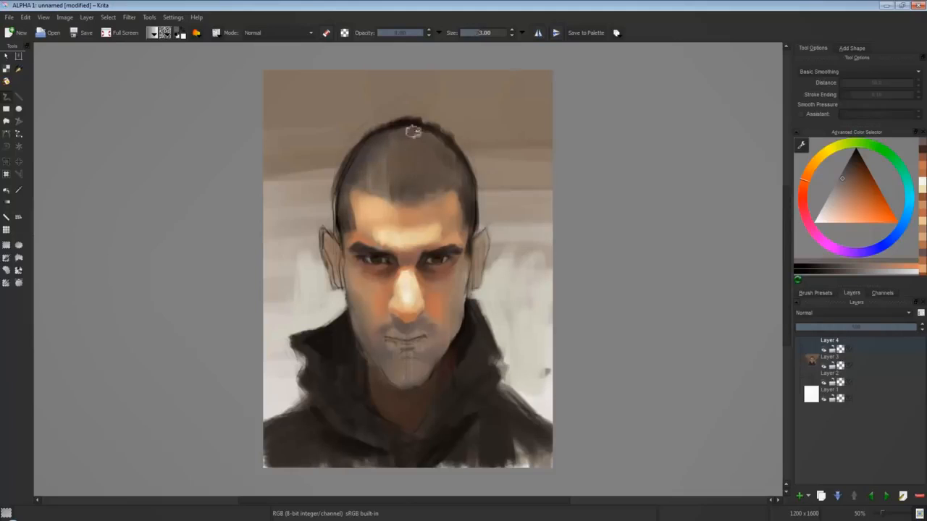
click(851, 195)
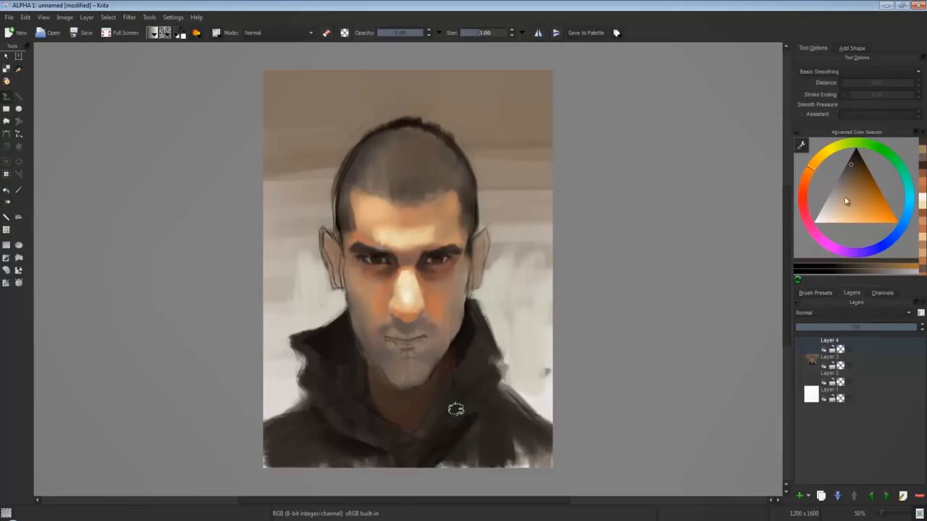
click(809, 175)
drag(808, 175, 802, 185)
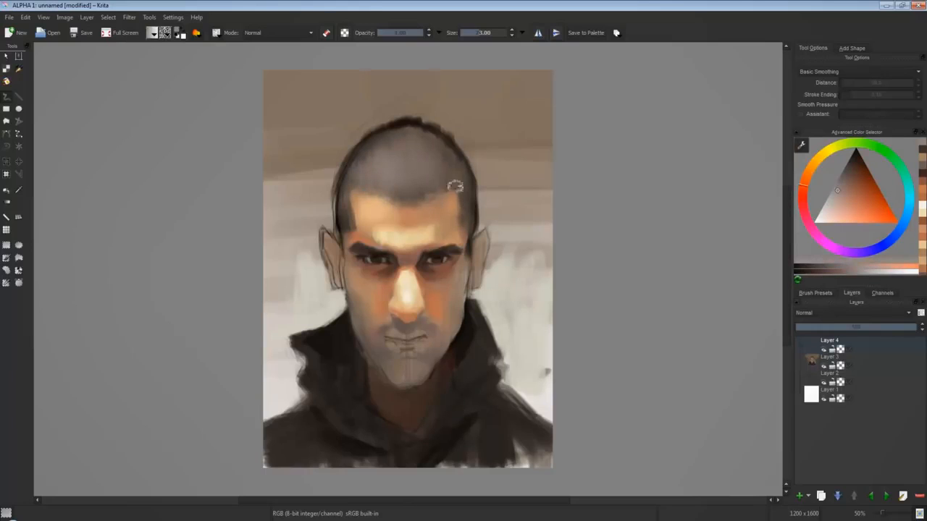
Paint a soft near-white highlight on the centre of the short hair above the forehead.
ctrl+click(411, 243)
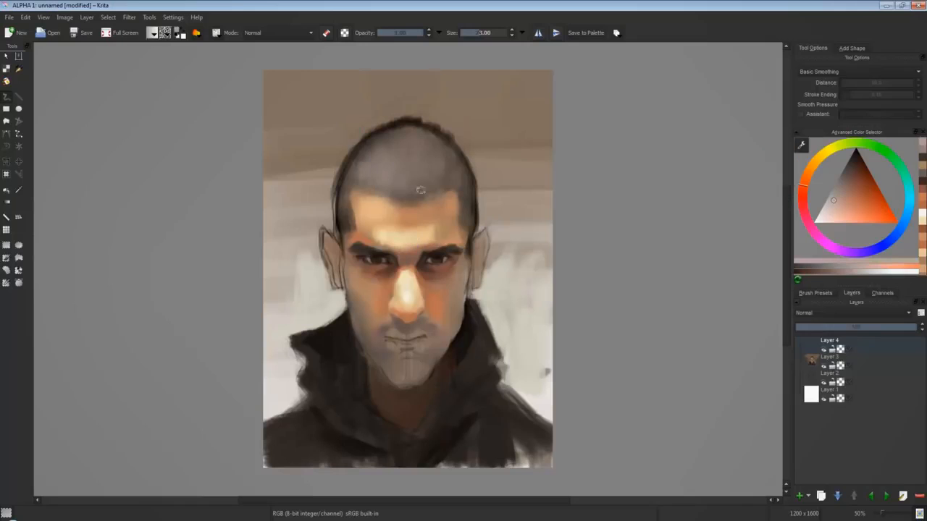
click(822, 214)
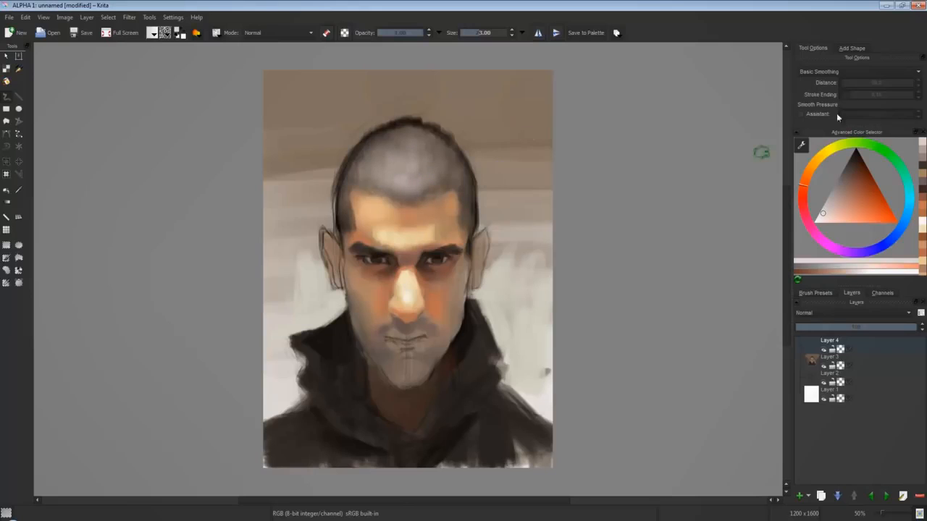
click(822, 218)
mouse_move(404, 171)
mouse_down()
mouse_move(398, 154)
mouse_move(413, 155)
mouse_move(406, 163)
mouse_move(411, 155)
mouse_up()
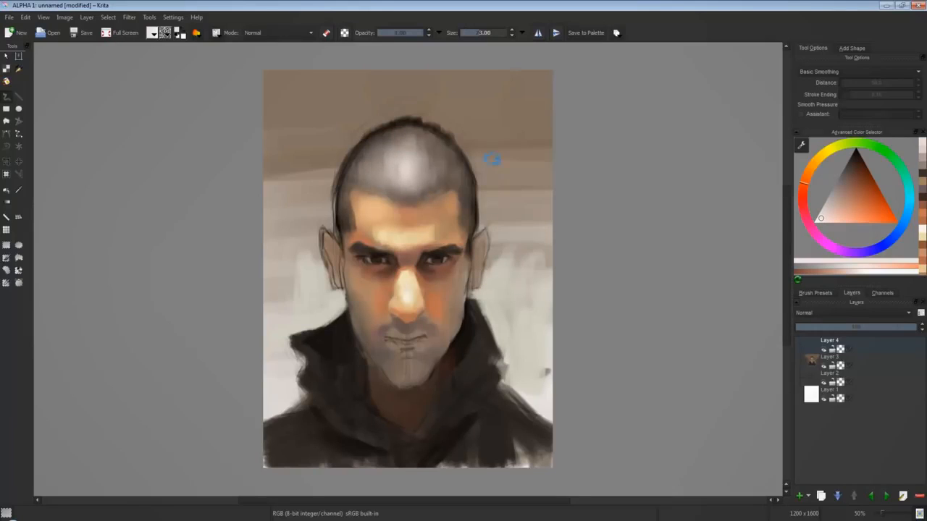
Warm the skin beside the nostril and on the chin with tan and muted orange-red tones.
ctrl+click(396, 309)
click(809, 171)
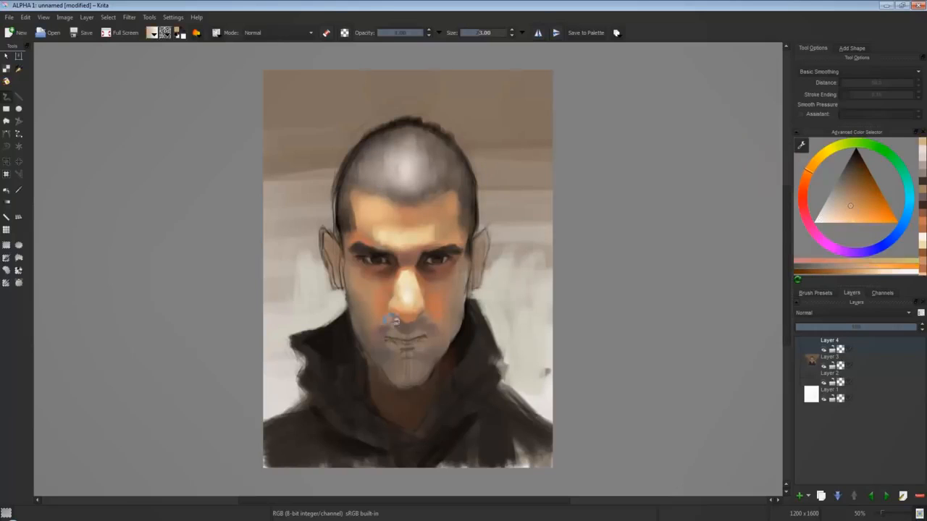
drag(392, 320, 380, 331)
click(804, 183)
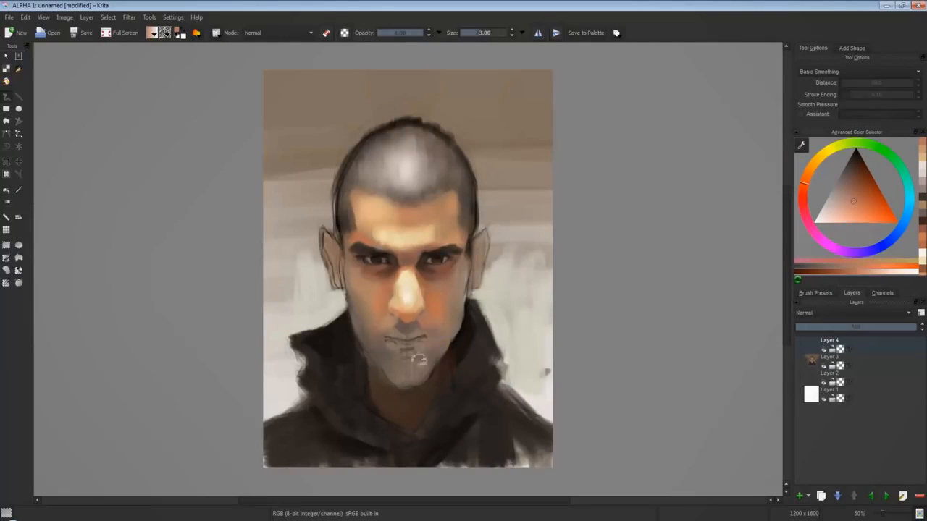
ctrl+click(493, 364)
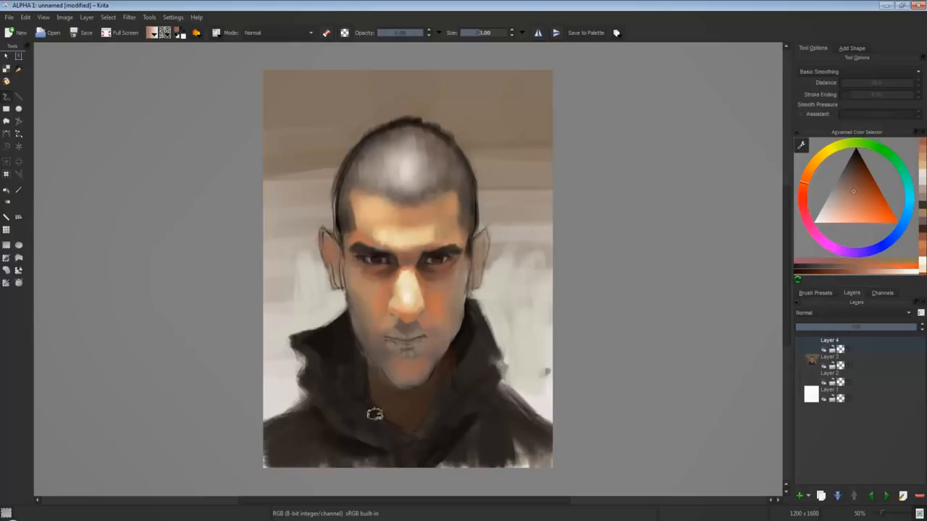
Repaint the background beside the head and ear with light grey and beige strokes, cleaning up the outer contour.
ctrl+click(317, 266)
mouse_move(319, 251)
mouse_down()
mouse_move(328, 293)
mouse_move(364, 336)
mouse_move(318, 211)
mouse_move(331, 176)
mouse_up()
ctrl+click(321, 171)
mouse_move(321, 210)
mouse_down()
mouse_move(323, 162)
mouse_move(325, 194)
mouse_up()
mouse_move(313, 202)
mouse_down()
mouse_move(302, 277)
mouse_move(324, 330)
mouse_up()
ctrl+click(303, 275)
Extend the jacket's shoulders in dark brown and add vertical strokes to the background on both sides.
ctrl+click(335, 370)
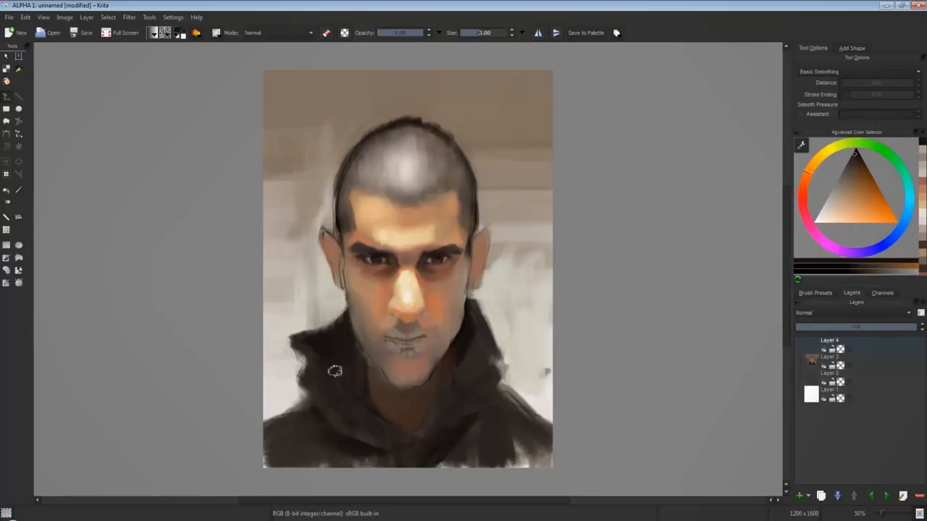
drag(516, 371, 547, 421)
drag(532, 356, 536, 409)
drag(279, 290, 270, 463)
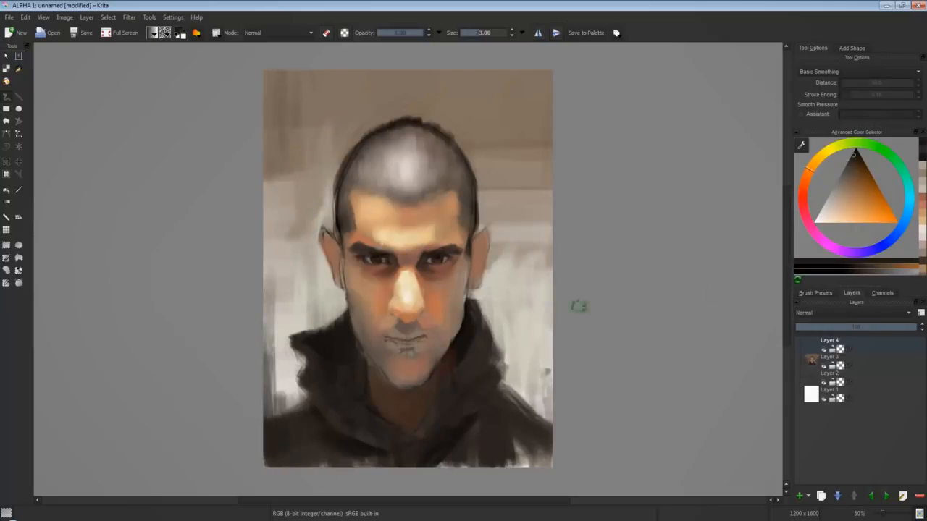
Shade the area around the mouth and the lower jaw with muted reddish-brown.
click(802, 188)
click(849, 178)
drag(406, 334, 374, 391)
click(846, 175)
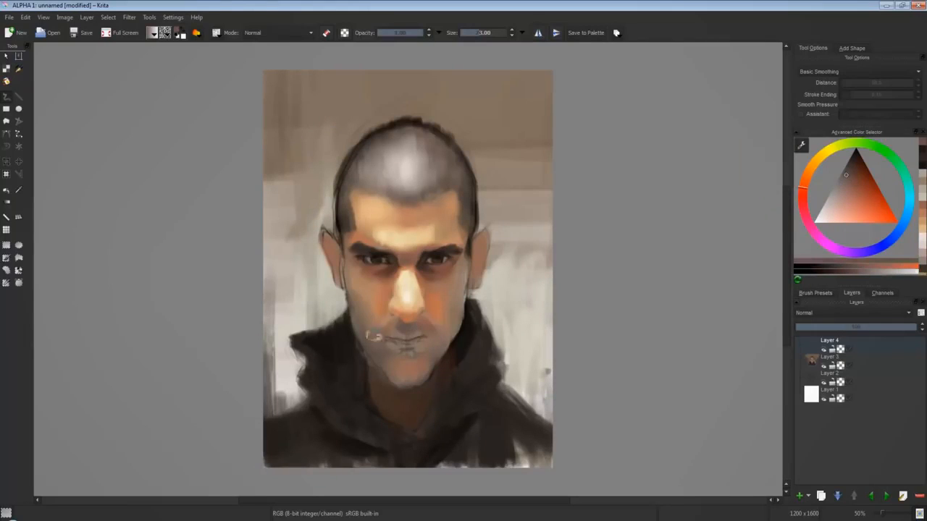
mouse_move(372, 337)
mouse_down()
mouse_move(428, 381)
mouse_move(404, 380)
mouse_move(399, 395)
mouse_up()
Define the jawline and chin against the neck in dark brown with a 33 px brush.
click(852, 167)
key(bracketleft)
key(bracketleft)
key(bracketleft)
ctrl+click(464, 369)
mouse_move(368, 357)
mouse_down()
mouse_move(393, 388)
mouse_move(425, 392)
mouse_up()
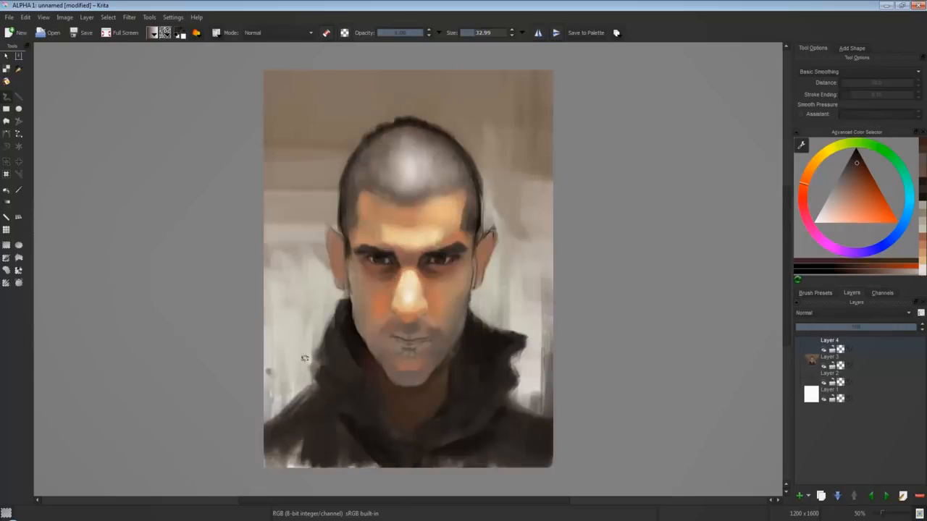
Deepen the shadow inside the hood beside the neck and darken the sides of the hair with near-black.
click(883, 177)
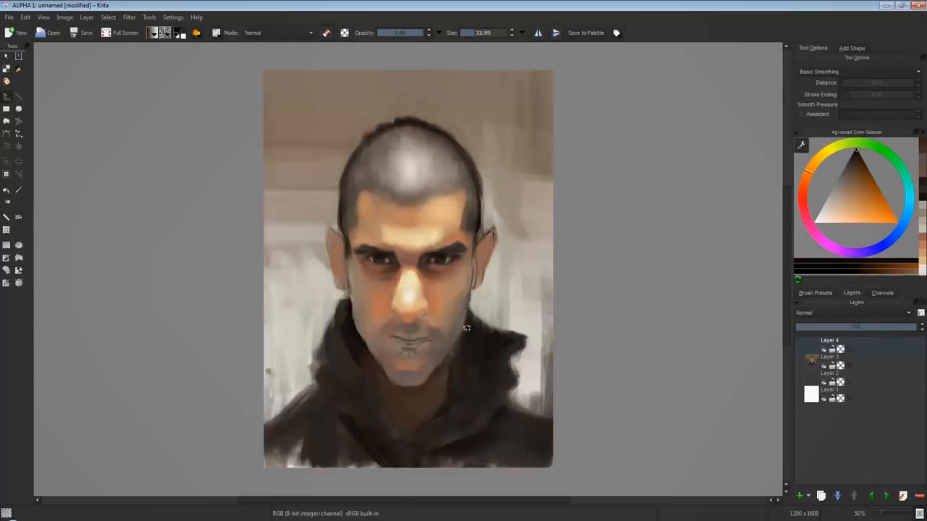
mouse_move(470, 349)
mouse_down()
mouse_move(452, 373)
mouse_move(499, 339)
mouse_move(482, 364)
mouse_up()
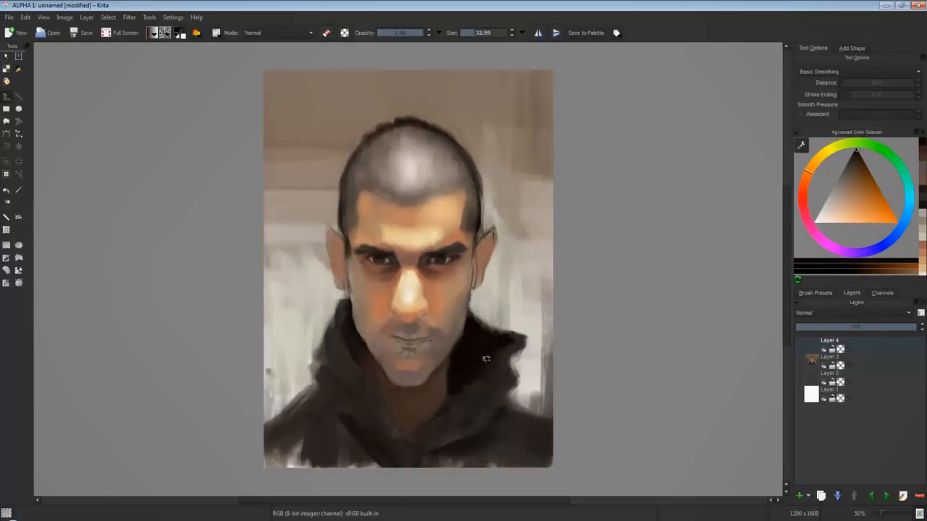
ctrl+click(352, 184)
ctrl+click(345, 182)
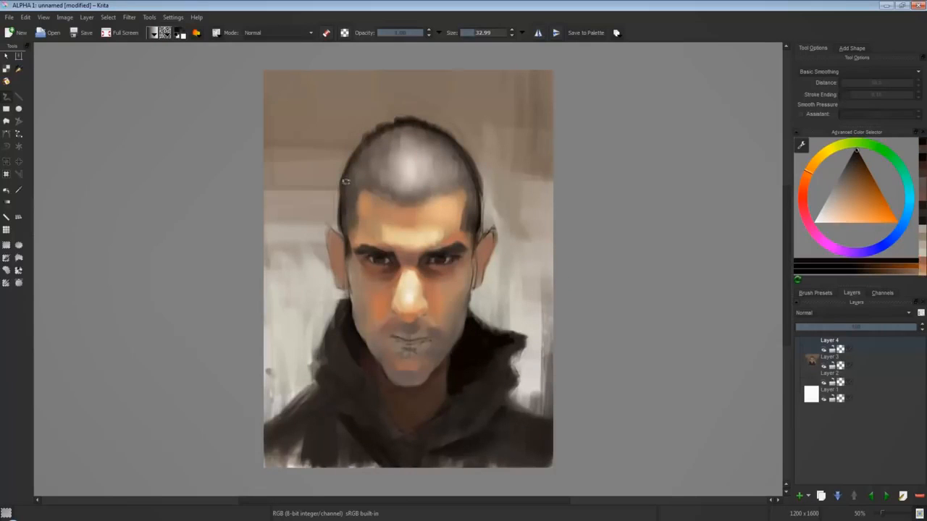
drag(351, 154, 339, 203)
ctrl+click(472, 153)
drag(477, 203, 463, 154)
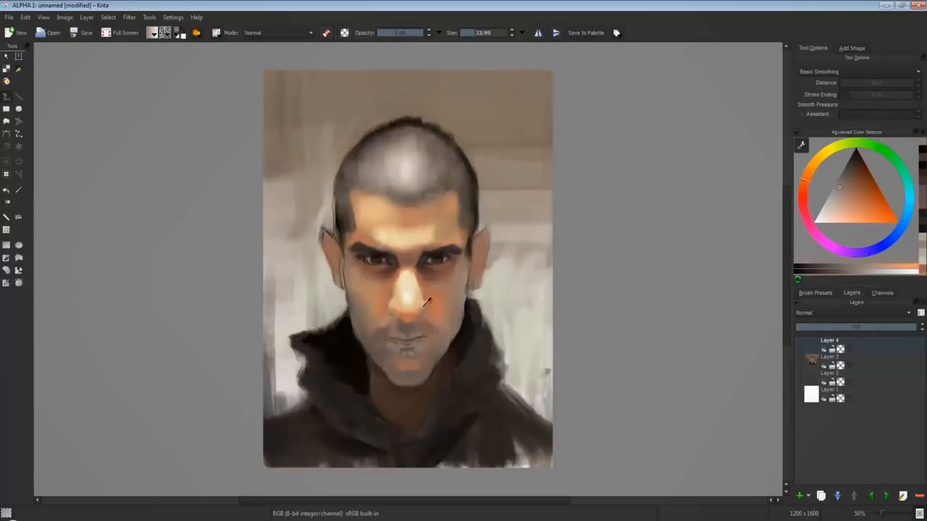
Shade the outer jaw with brown and lighten the cheek beside the nose with sampled cream and orange skin tones.
ctrl+click(424, 305)
ctrl+click(360, 301)
click(848, 174)
drag(355, 308, 363, 326)
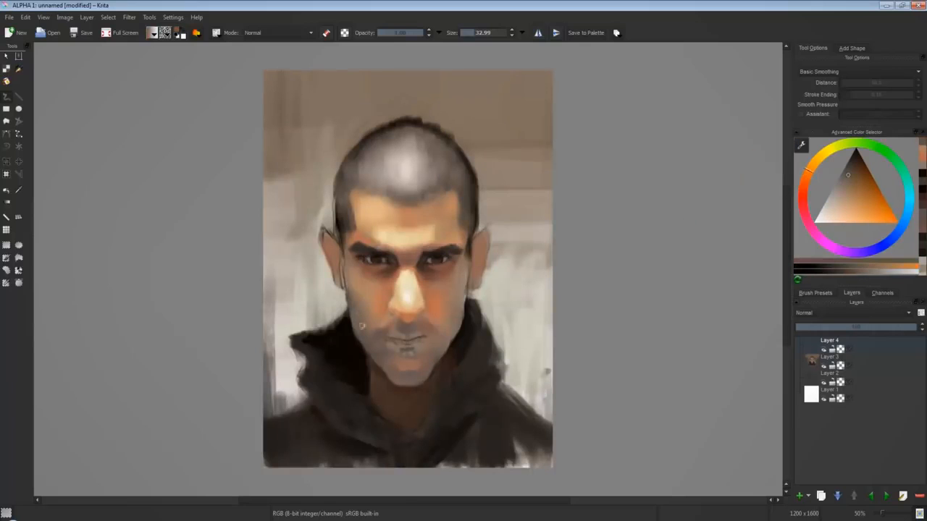
ctrl+click(409, 275)
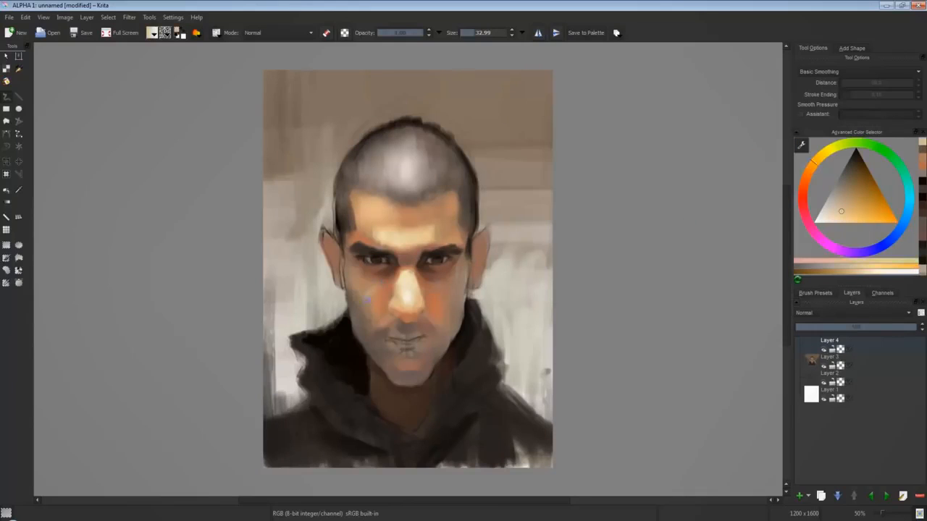
ctrl+click(436, 303)
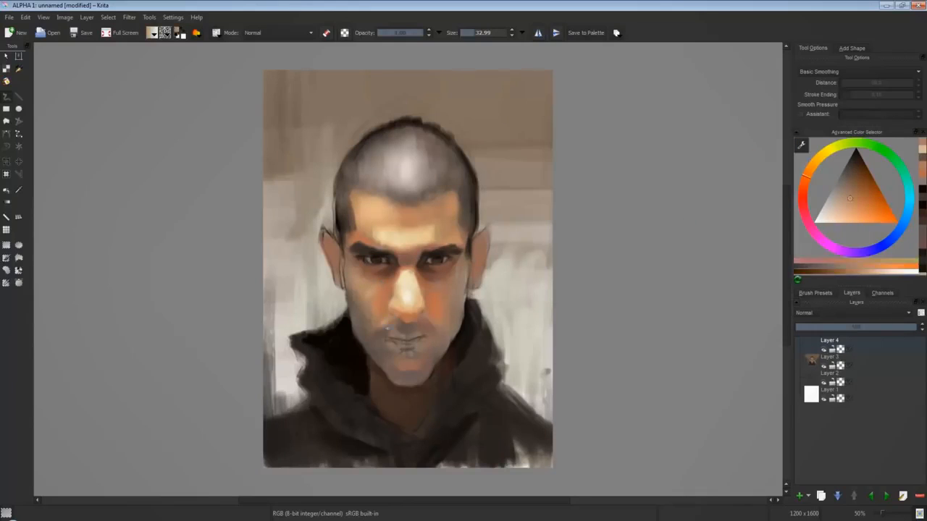
Paint the lips in muted red over the sketched mouth lines.
click(803, 201)
click(853, 182)
mouse_move(393, 335)
mouse_down()
mouse_move(412, 337)
mouse_move(398, 344)
mouse_move(418, 339)
mouse_up()
click(856, 190)
click(851, 194)
click(849, 195)
Refine the lips with lighter pinkish-red tones using a 13 px brush.
key(bracketleft)
key(bracketleft)
click(850, 192)
click(803, 189)
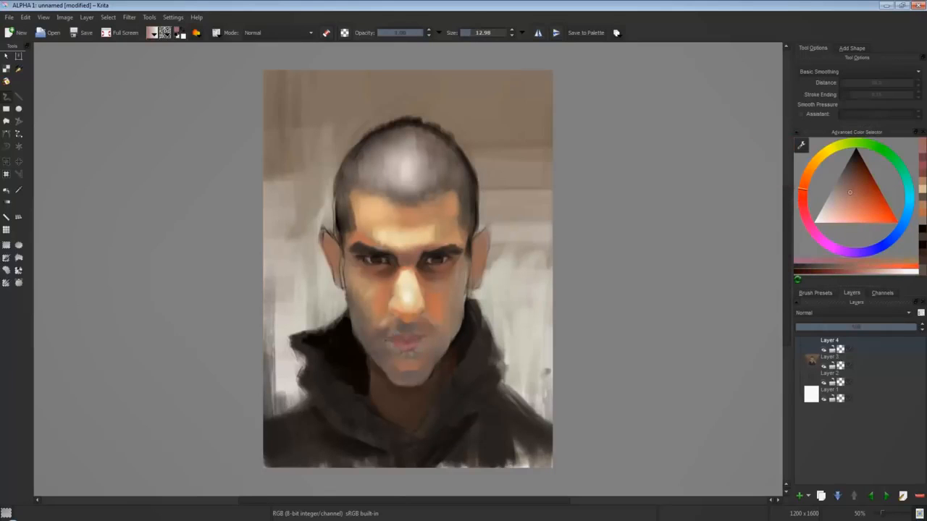
click(846, 201)
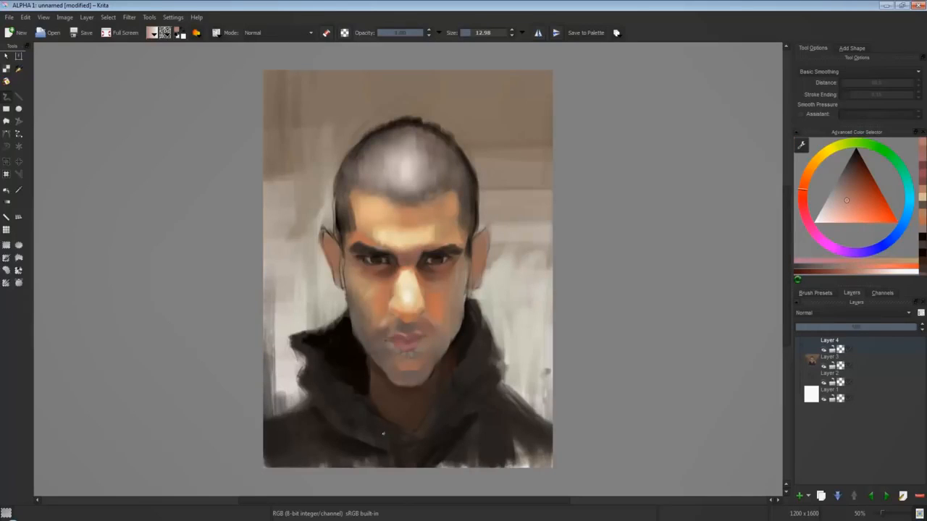
click(802, 206)
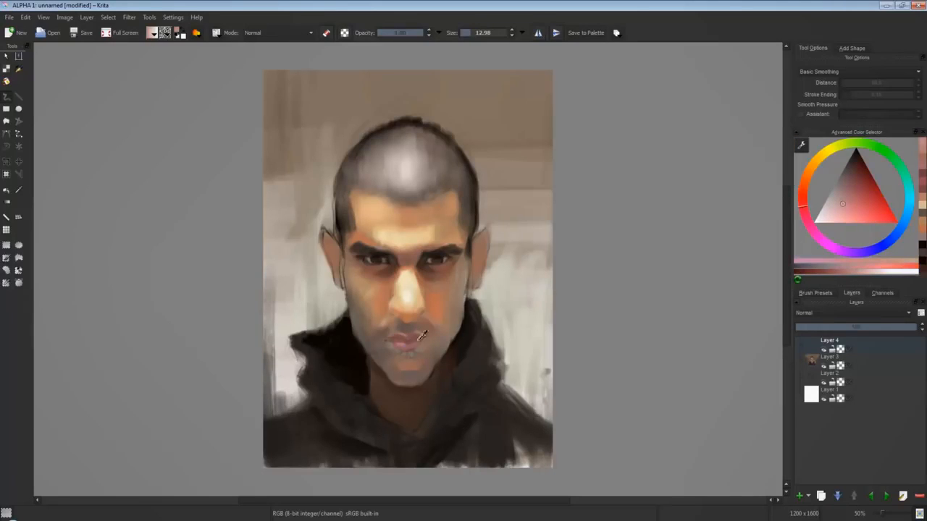
Draw the dark red line between the lips and add crimson accents to the mouth.
click(850, 197)
click(855, 168)
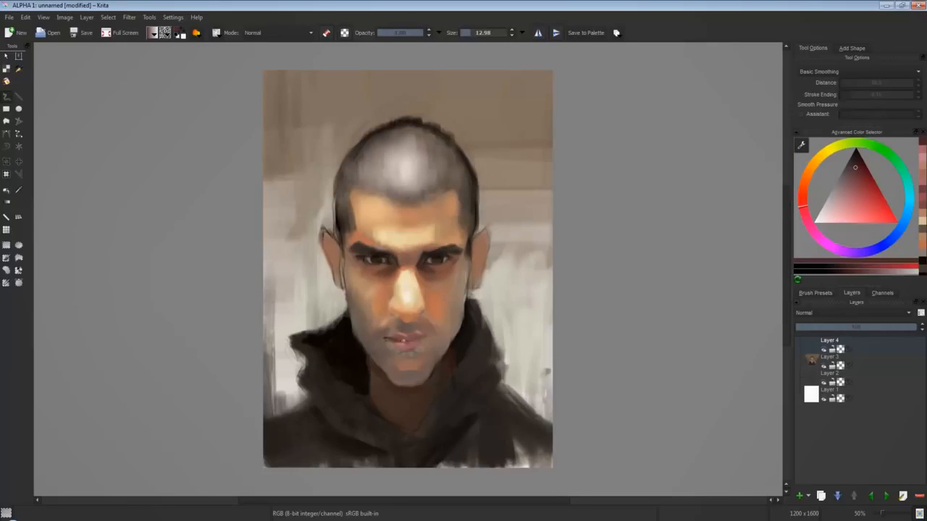
click(869, 179)
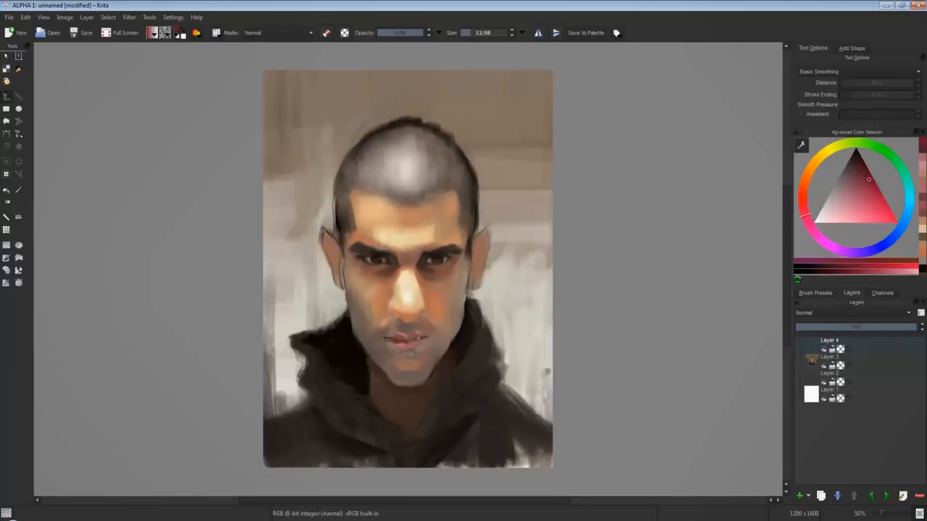
ctrl+click(443, 381)
Tidy the lip contour and the skin just below the mouth with muted red-brown.
ctrl+click(414, 331)
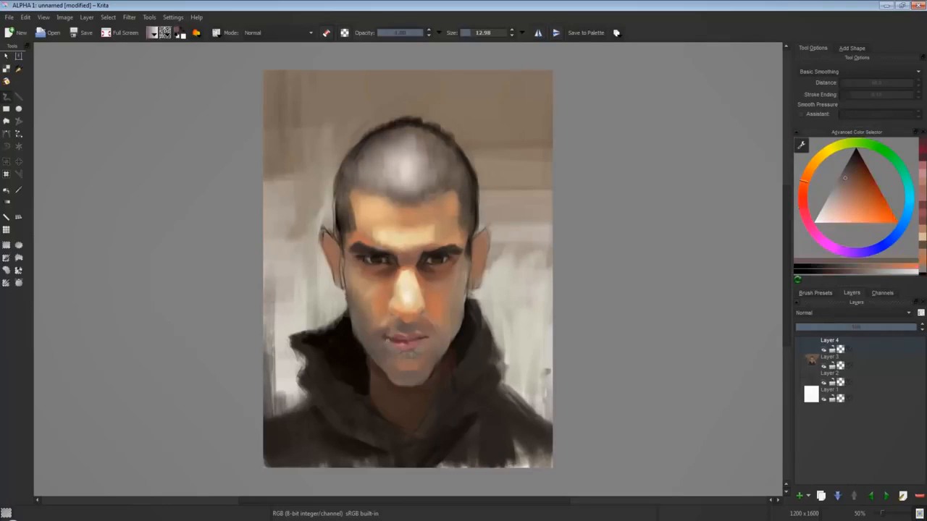
click(802, 200)
drag(390, 347, 401, 352)
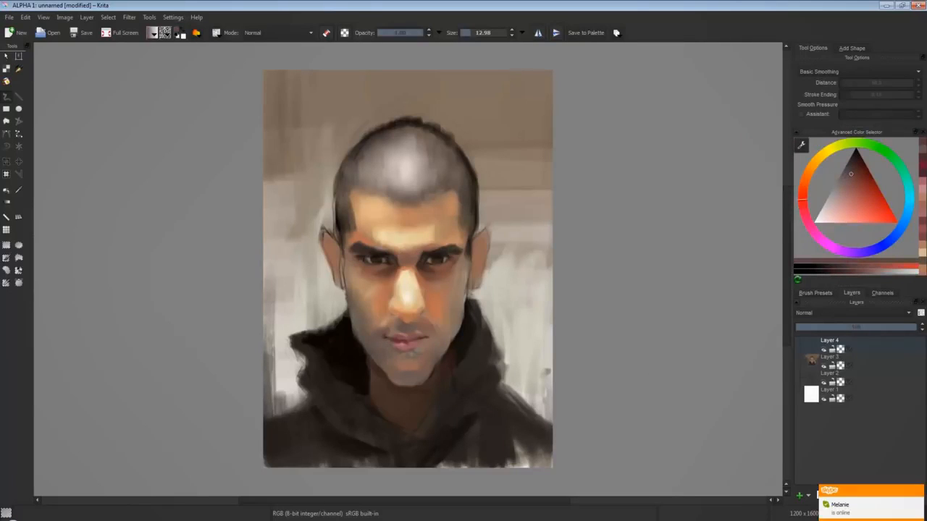
click(853, 167)
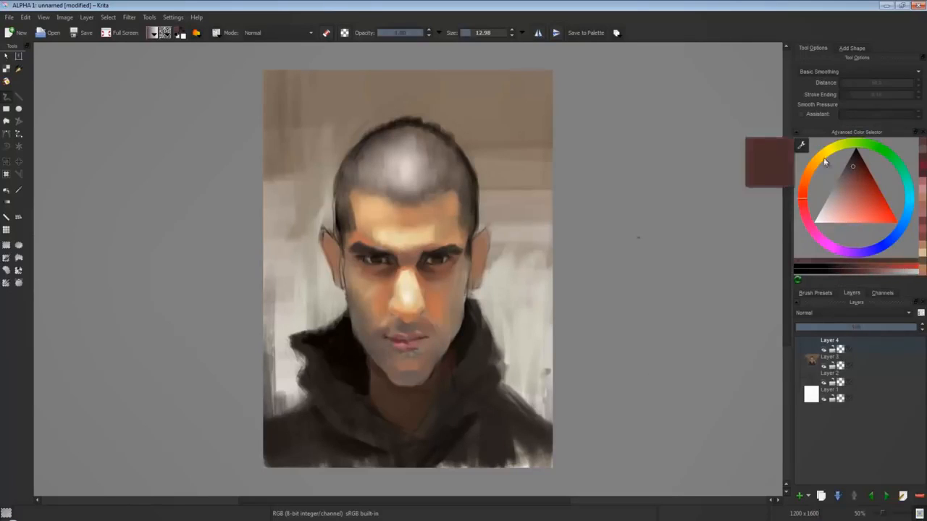
Shade the hollow between the lower lip and the chin in red-brown with a 43 px brush.
key(bracketright)
key(bracketright)
key(bracketright)
ctrl+click(410, 360)
mouse_move(408, 348)
mouse_down()
mouse_move(415, 380)
mouse_move(509, 297)
mouse_move(391, 351)
mouse_move(422, 354)
mouse_up()
click(855, 175)
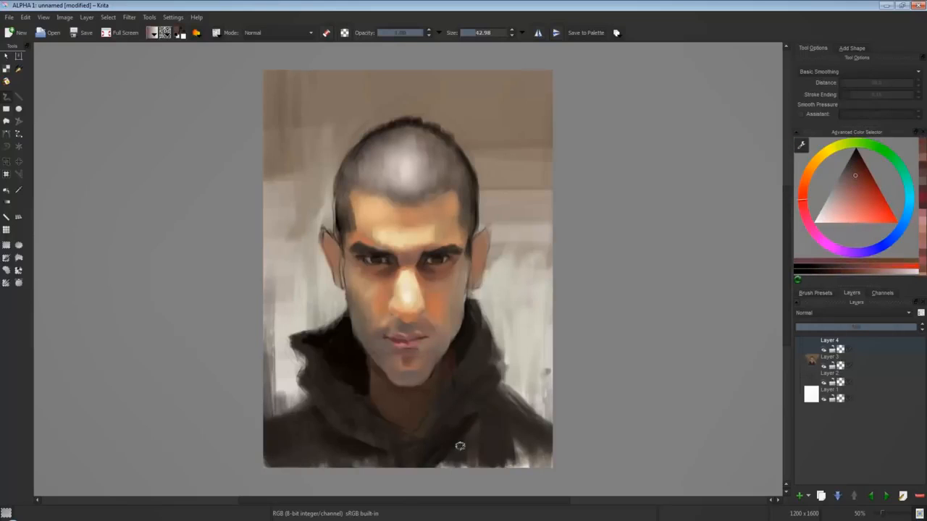
Blend sampled orange and peach skin tones over the cheek beside the nose and the forehead near the temple.
ctrl+click(378, 291)
ctrl+click(382, 311)
ctrl+click(432, 232)
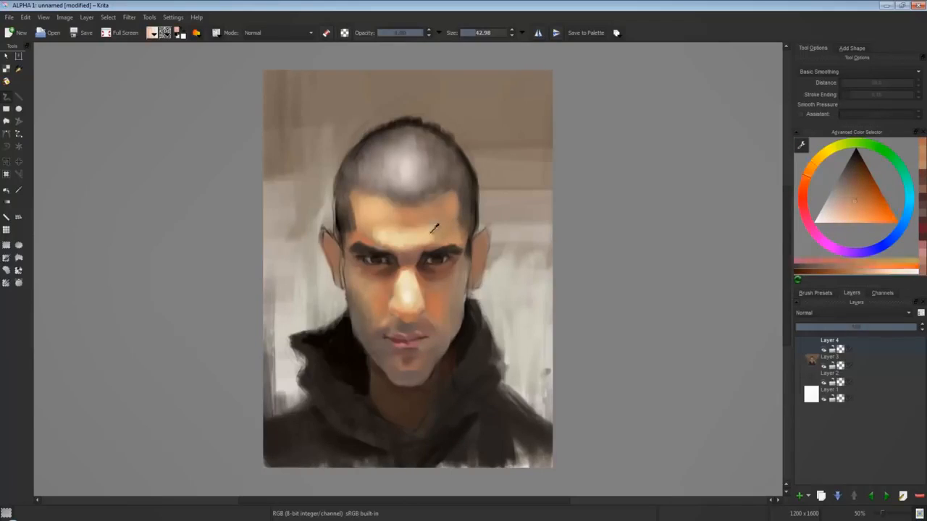
ctrl+click(434, 228)
ctrl+click(444, 233)
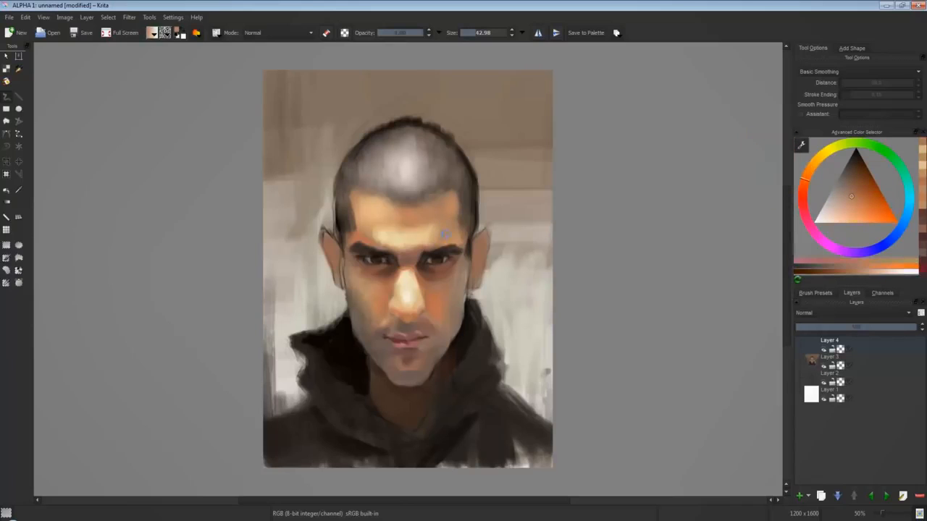
ctrl+click(451, 226)
ctrl+click(455, 261)
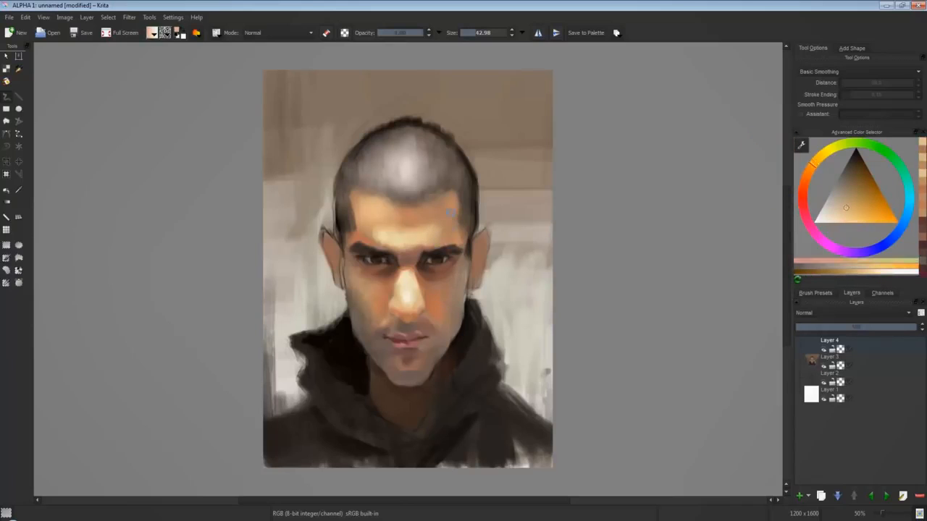
ctrl+click(463, 204)
Darken the nose bridge between the eyes and warm the inner end of the eyebrow with orange-brown.
ctrl+click(422, 257)
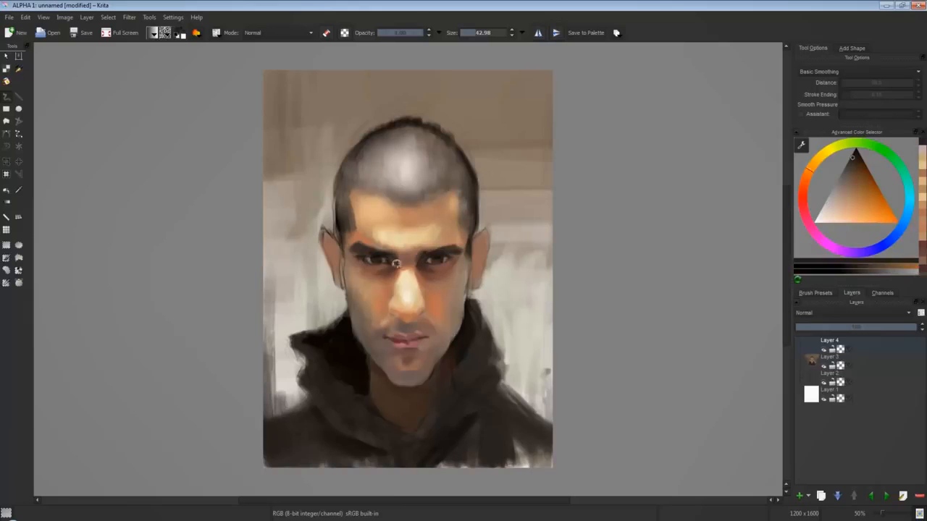
ctrl+click(401, 256)
click(855, 184)
drag(383, 252, 392, 247)
click(851, 197)
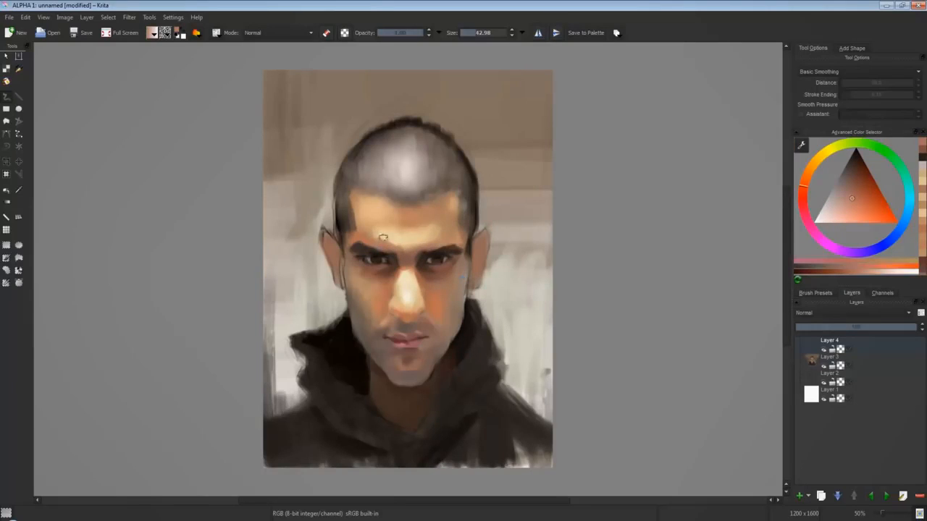
Blend sampled orange and light peach skin tones over the forehead just above the eyebrow.
ctrl+click(383, 236)
ctrl+click(385, 238)
drag(382, 237, 376, 235)
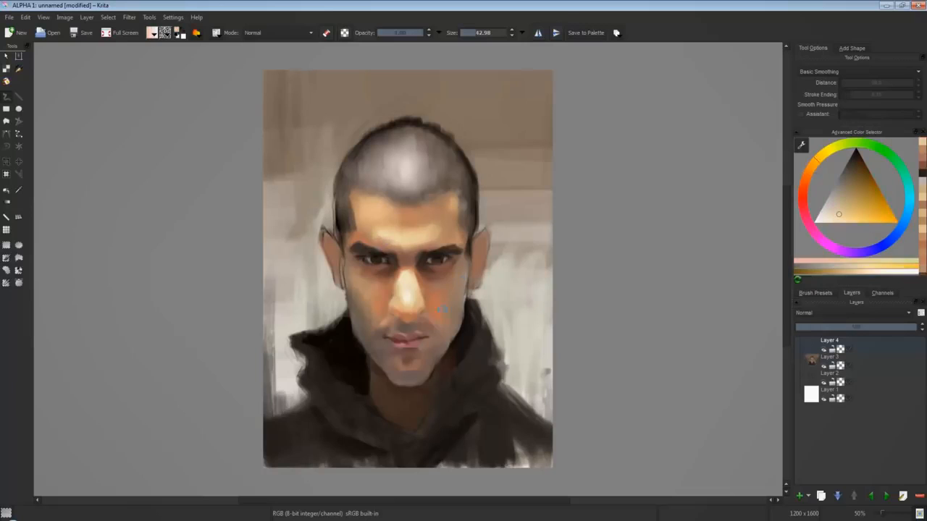
ctrl+click(395, 218)
ctrl+click(385, 224)
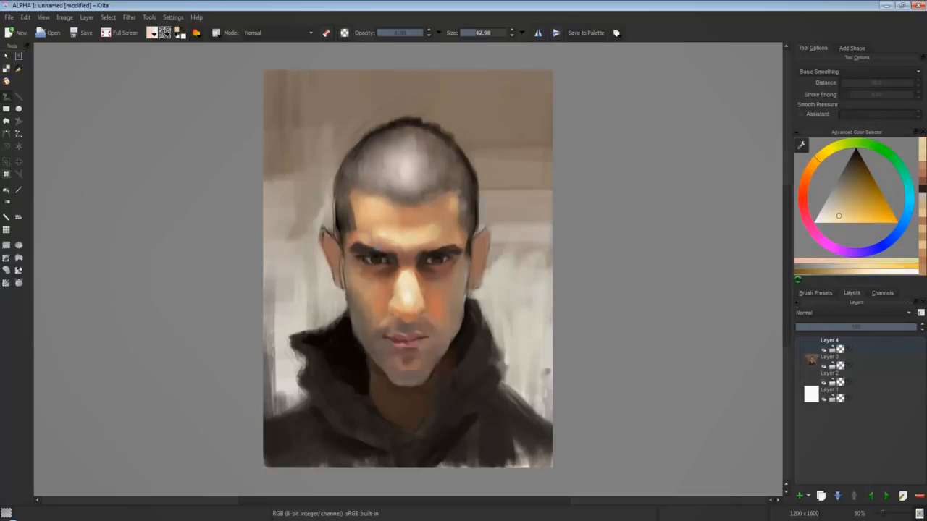
Smooth the middle of the forehead down to the brow with sampled peach and warm skin tones.
ctrl+click(381, 206)
click(858, 215)
ctrl+click(375, 228)
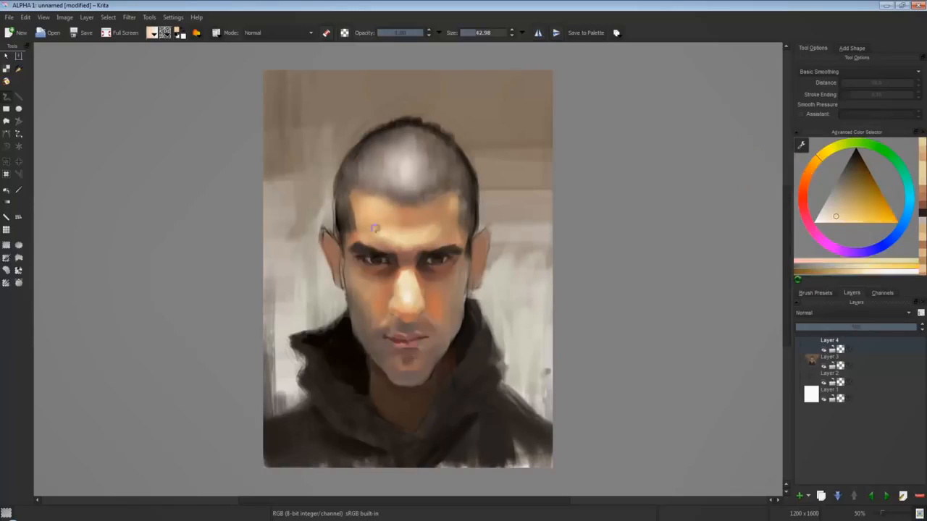
ctrl+click(398, 226)
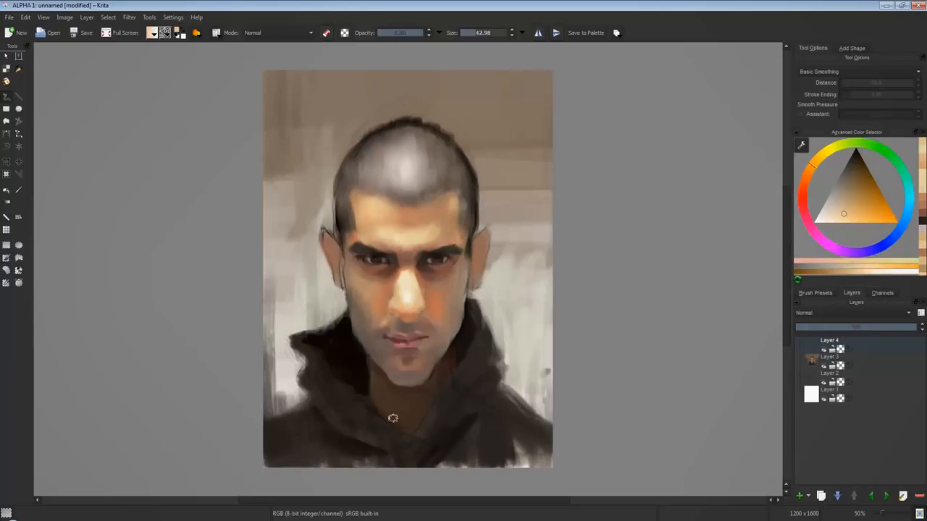
ctrl+click(410, 230)
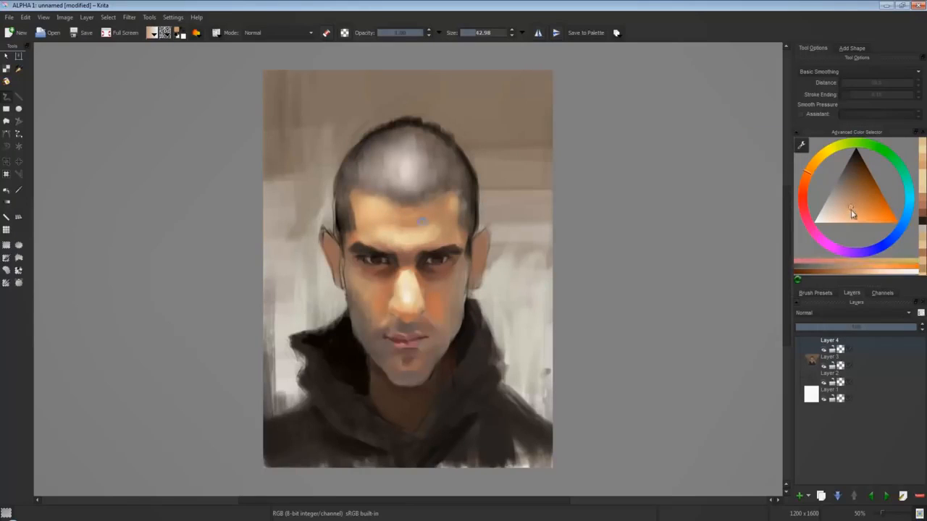
ctrl+click(409, 247)
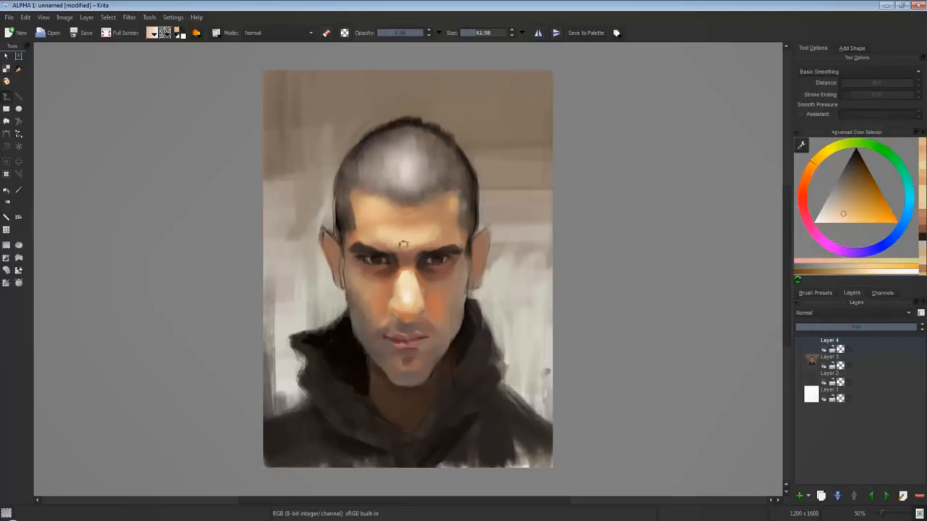
Deepen the shadows beneath both eyes with dark red-brown.
ctrl+click(451, 286)
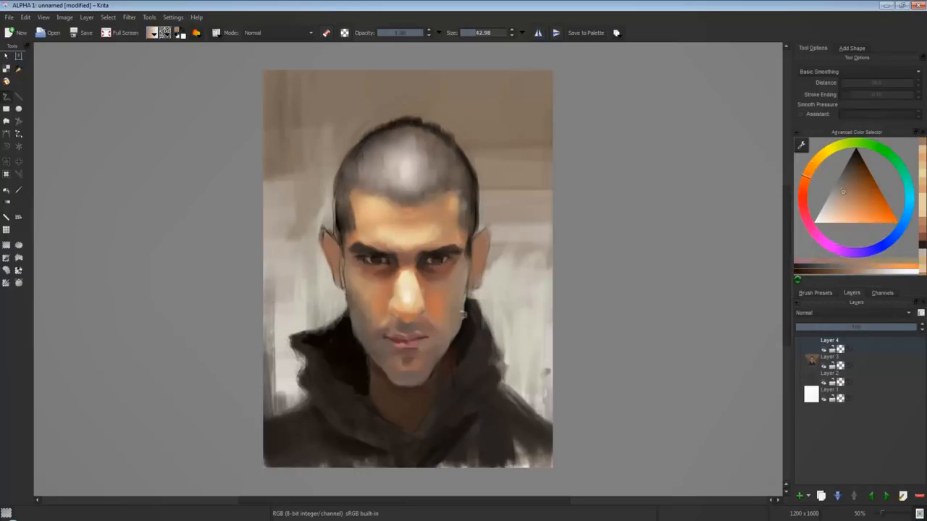
click(847, 197)
ctrl+click(425, 411)
click(854, 171)
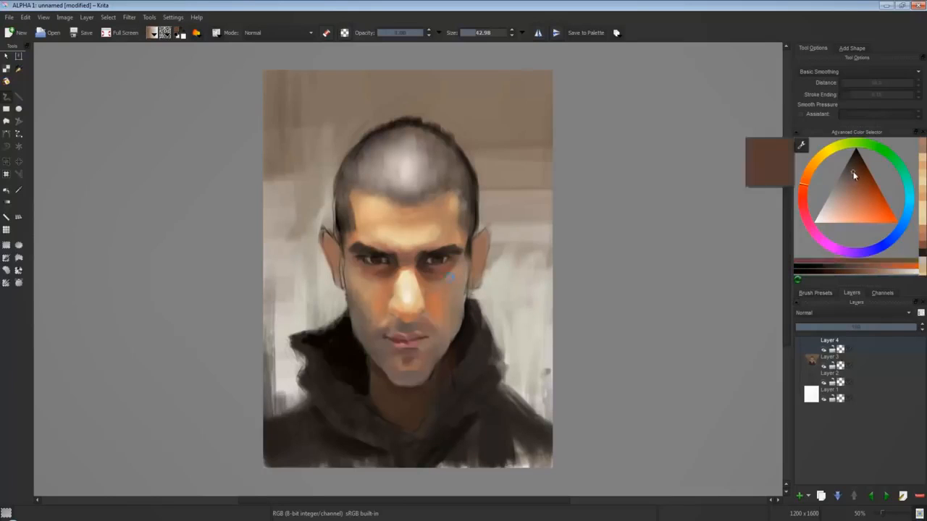
drag(449, 265, 444, 279)
ctrl+click(370, 278)
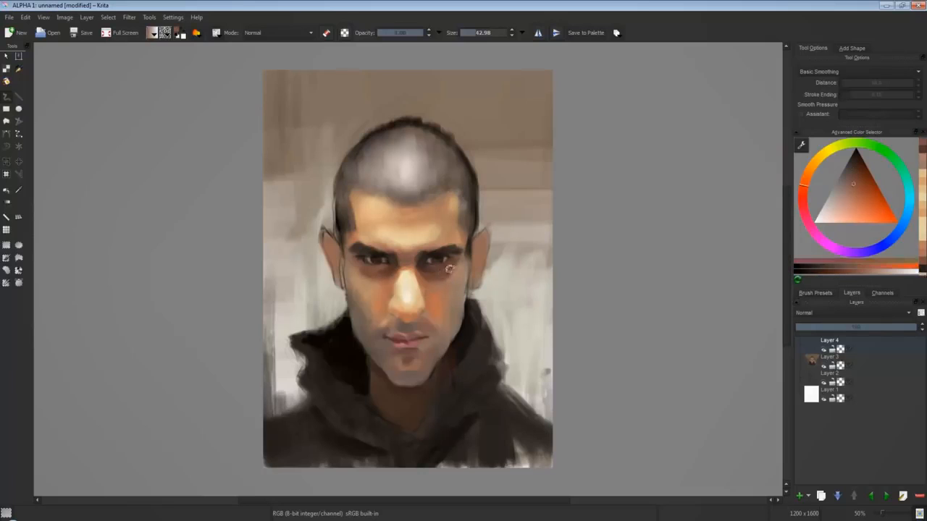
Warm the cheek beside the nose with saturated orange and refine the nose highlight with sampled pale peach.
ctrl+click(429, 283)
click(861, 203)
click(871, 213)
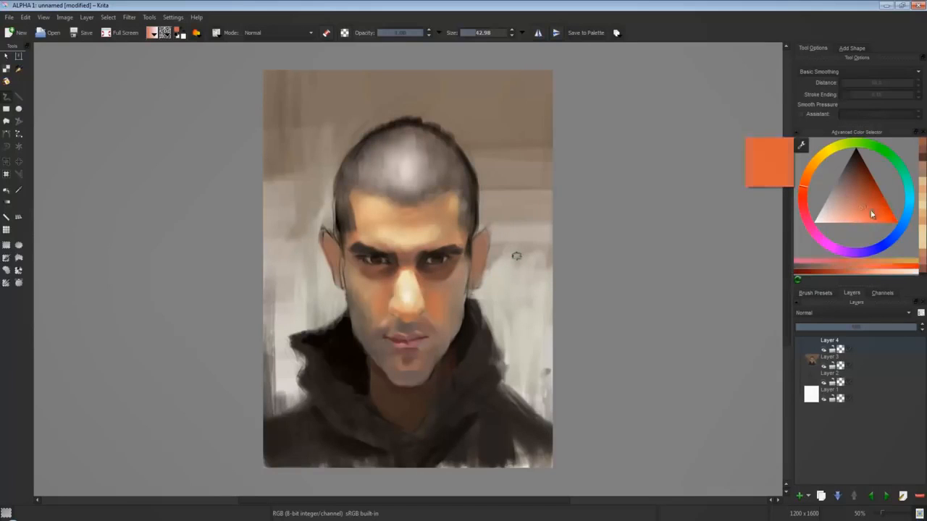
ctrl+click(412, 291)
drag(409, 271, 423, 302)
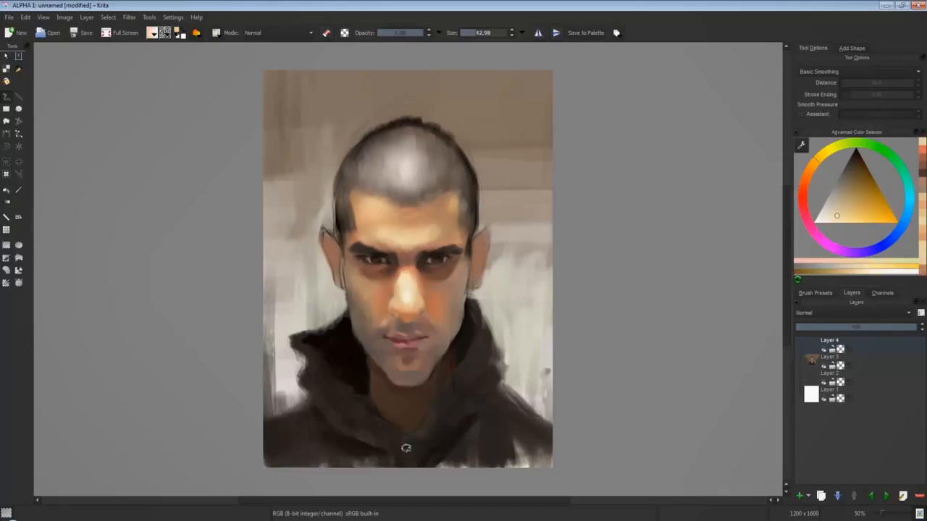
Shade the skin from beneath the nose to the lower jaw in dark brown with a 23 px brush.
key(bracketleft)
key(bracketleft)
ctrl+click(425, 331)
drag(850, 174, 853, 167)
mouse_move(412, 327)
mouse_down()
mouse_move(397, 318)
mouse_move(380, 367)
mouse_up()
Define the jawline against the hood and darken the neck with red-brown and dark brown strokes.
click(862, 179)
click(803, 189)
click(861, 186)
ctrl+click(356, 347)
mouse_move(461, 317)
mouse_down()
mouse_move(442, 358)
mouse_move(447, 393)
mouse_up()
ctrl+click(389, 412)
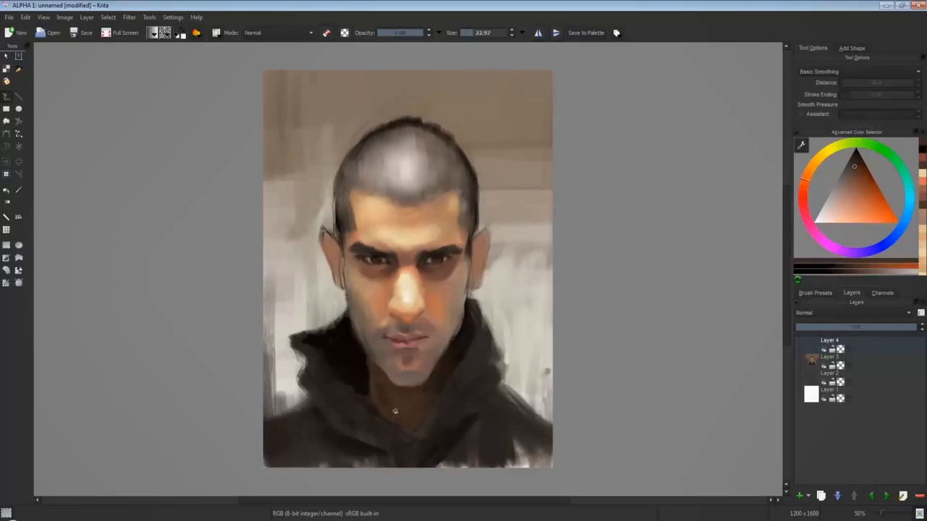
Paint dark brown fold strokes inside the hood beside the neck and jaw.
click(849, 167)
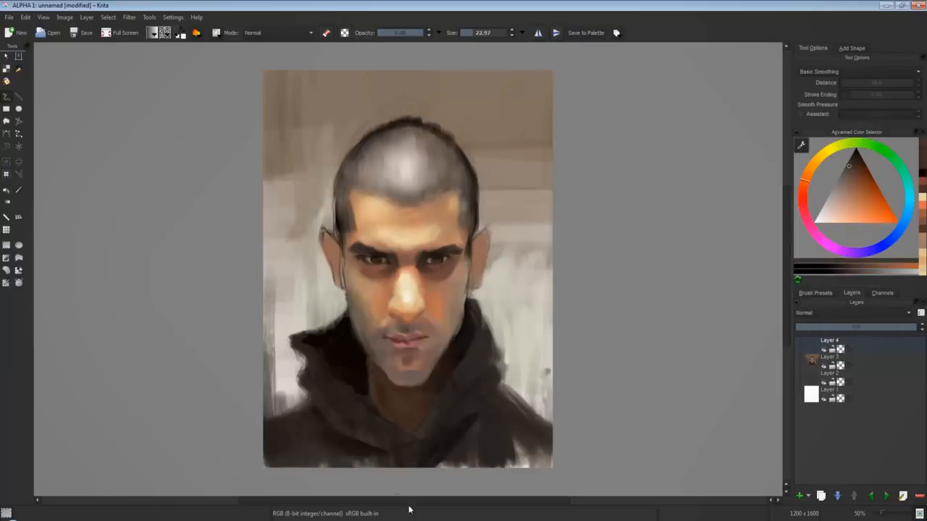
ctrl+click(372, 372)
mouse_move(351, 352)
mouse_down()
mouse_move(361, 383)
mouse_move(352, 367)
mouse_move(345, 399)
mouse_up()
ctrl+click(367, 408)
Reshape the contours of both jacket shoulders against the light background with a larger dark brown brush.
key(bracketright)
drag(268, 415, 309, 397)
ctrl+click(298, 414)
mouse_move(502, 389)
mouse_down()
mouse_move(549, 418)
mouse_move(556, 411)
mouse_move(547, 424)
mouse_up()
ctrl+click(538, 400)
ctrl+click(532, 412)
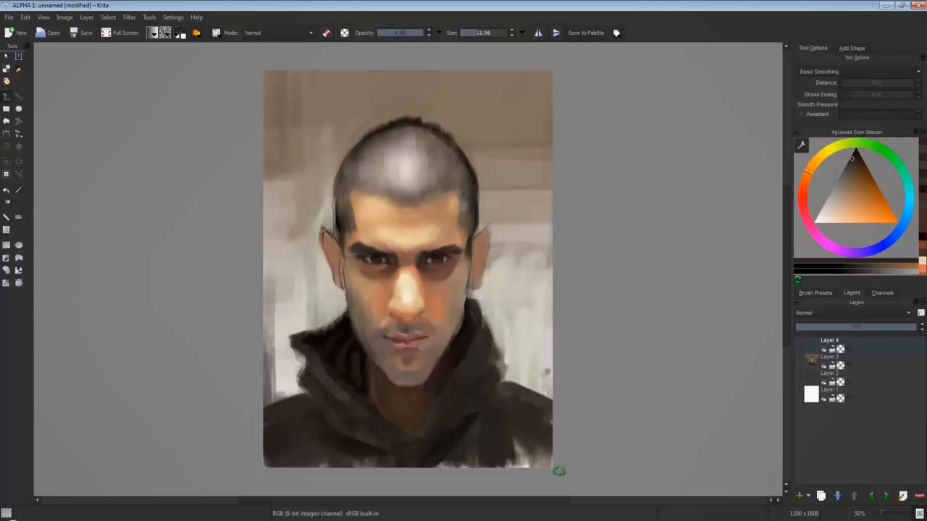
Add muted red-brown to the chin and darken the skin beside the mouth.
ctrl+click(408, 340)
click(803, 188)
drag(397, 375, 409, 375)
click(850, 173)
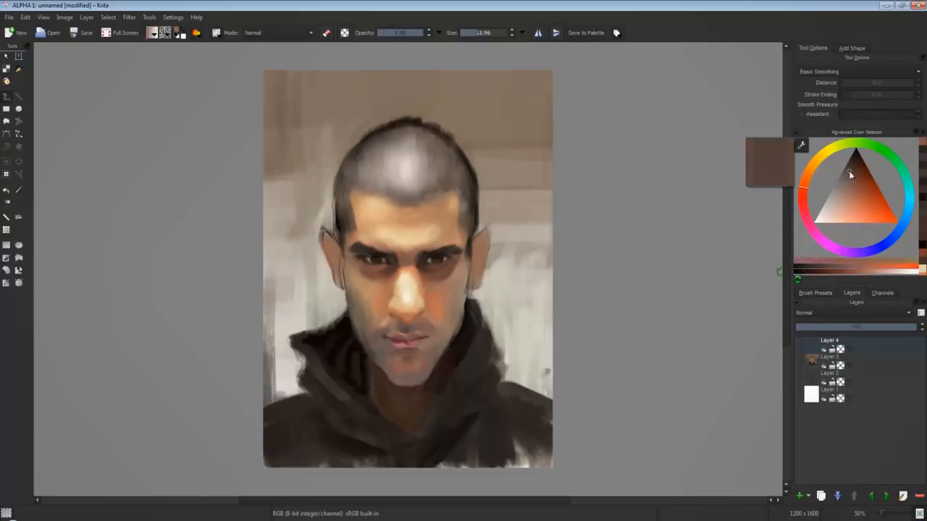
ctrl+click(439, 347)
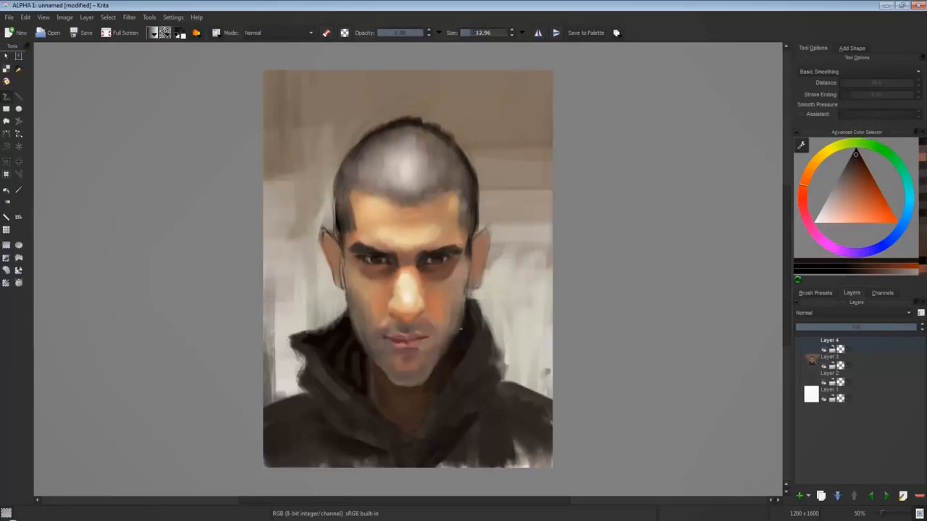
Sharpen both sides of the jaw against the hood in sampled dark browns with a 13 px brush.
ctrl+click(458, 326)
ctrl+click(461, 323)
ctrl+click(461, 322)
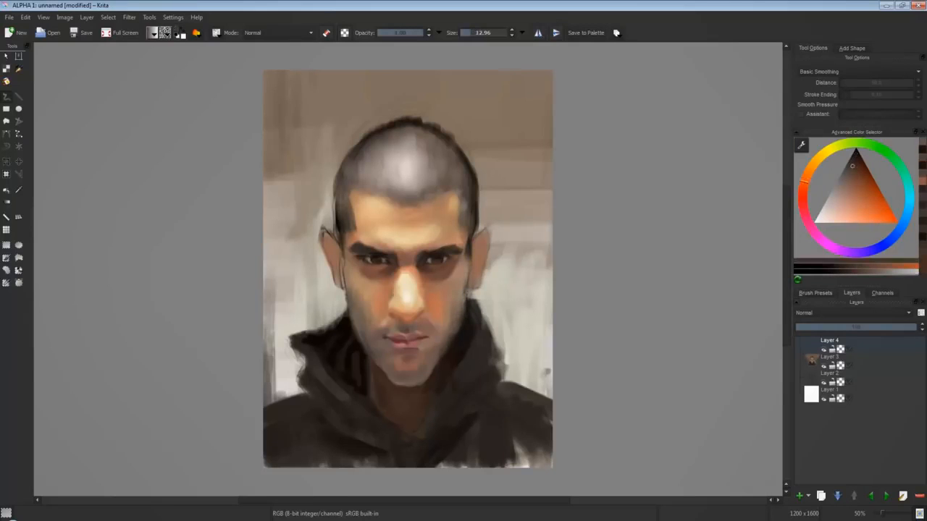
ctrl+click(390, 348)
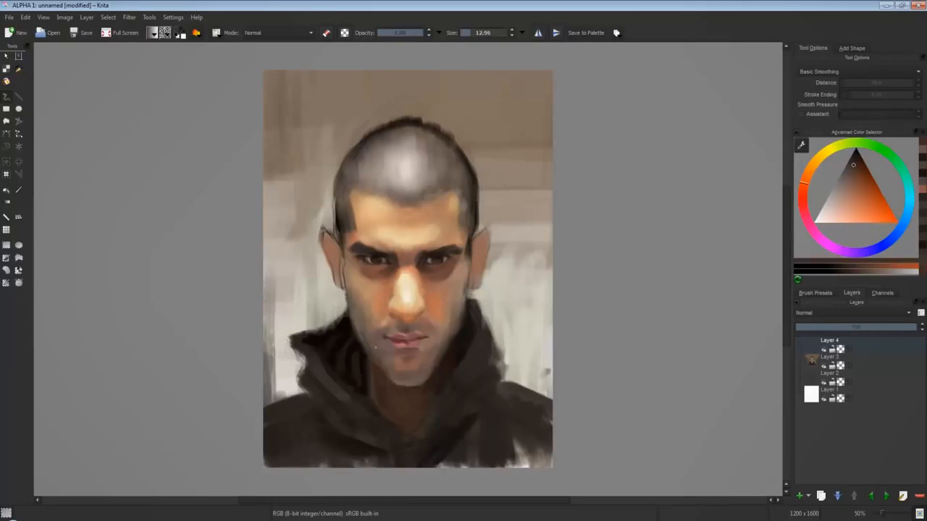
ctrl+click(367, 347)
ctrl+click(371, 375)
ctrl+click(352, 328)
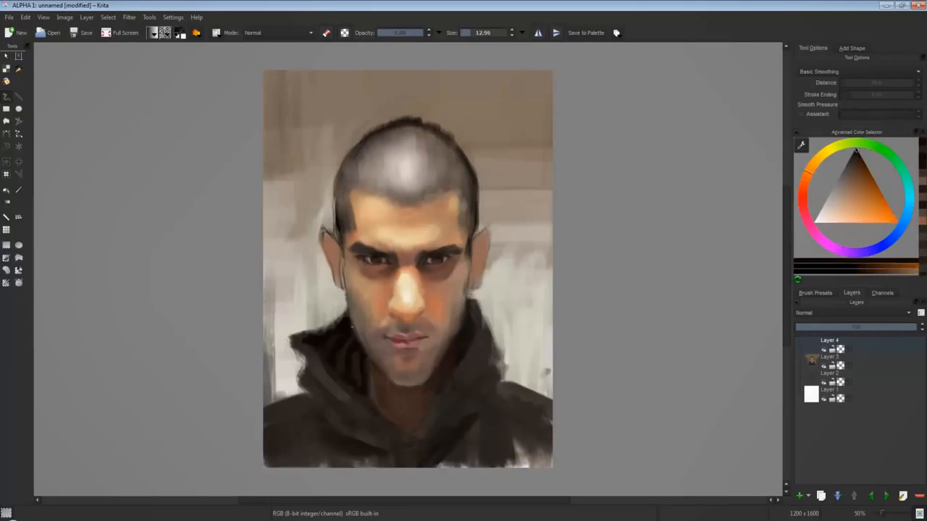
Redden both ears with muted red and dark red-brown strokes.
click(854, 191)
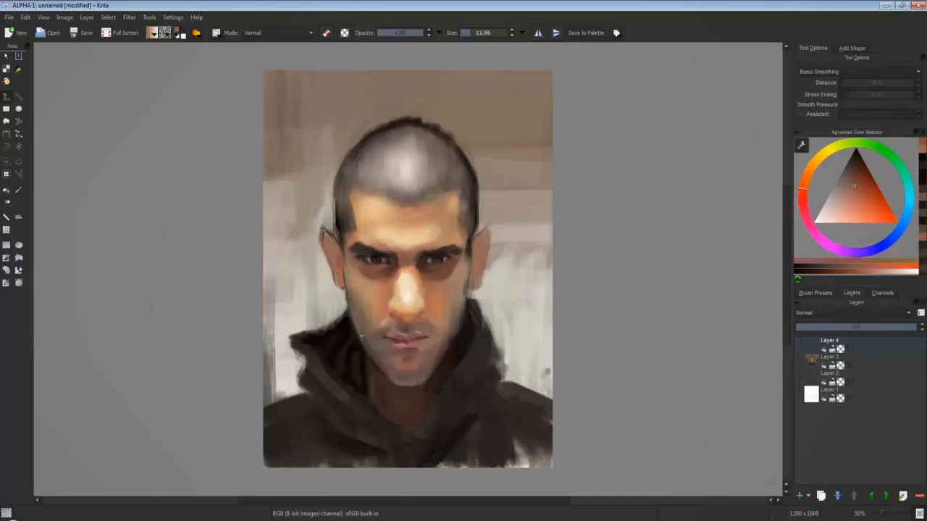
click(862, 188)
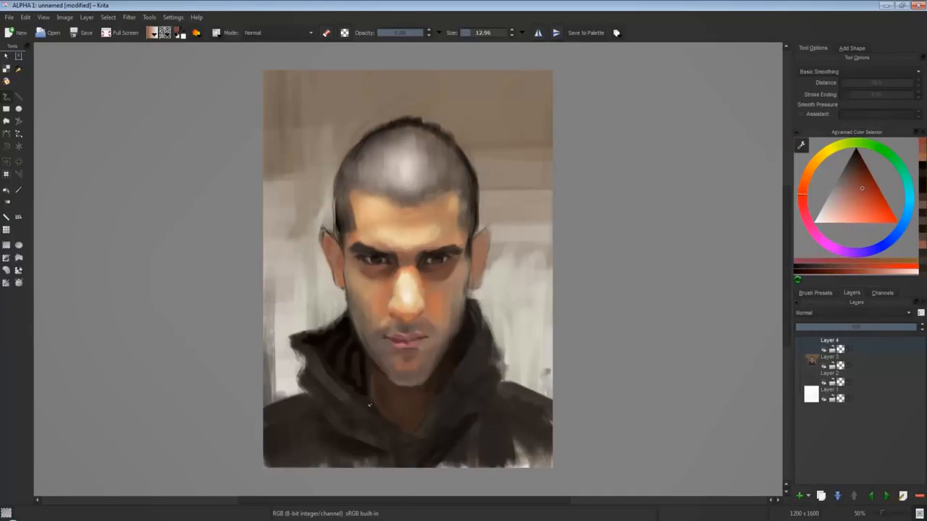
click(858, 176)
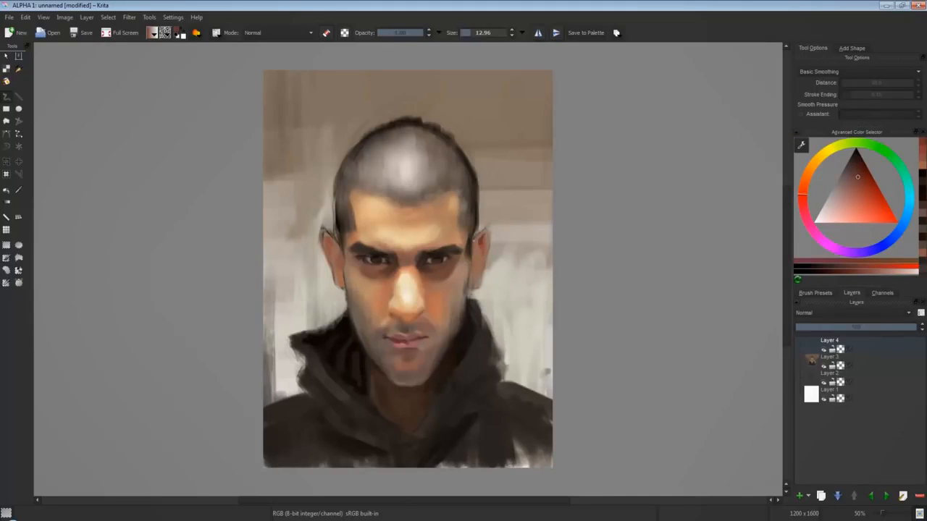
Warm the ears with orange and soft peach-orange using a 33 px brush.
click(804, 178)
click(864, 204)
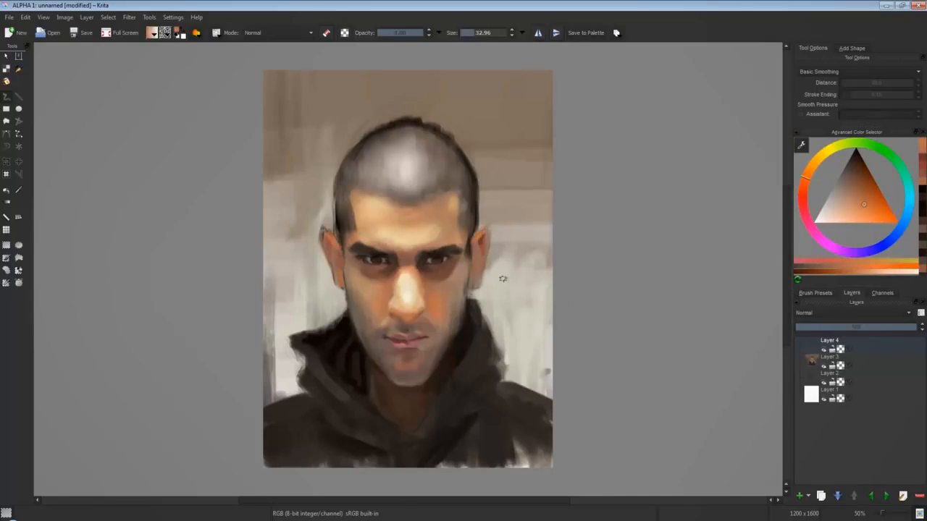
click(852, 213)
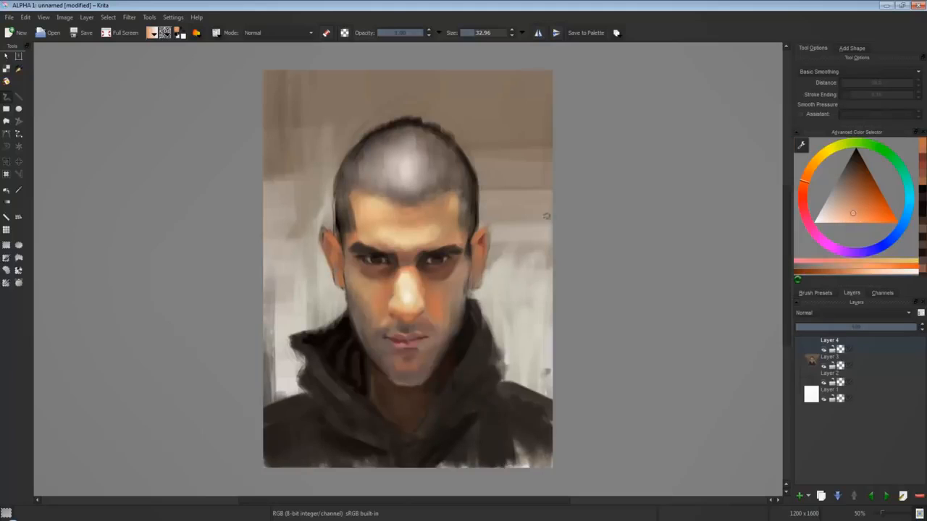
Highlight the ear rims and lobes in pale peach and beige with a 23 px brush.
key([)
click(809, 169)
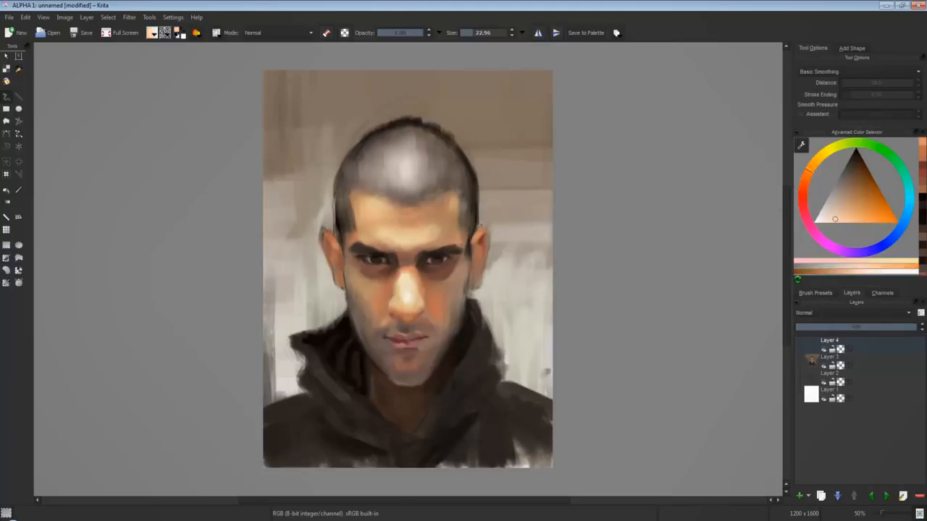
click(826, 216)
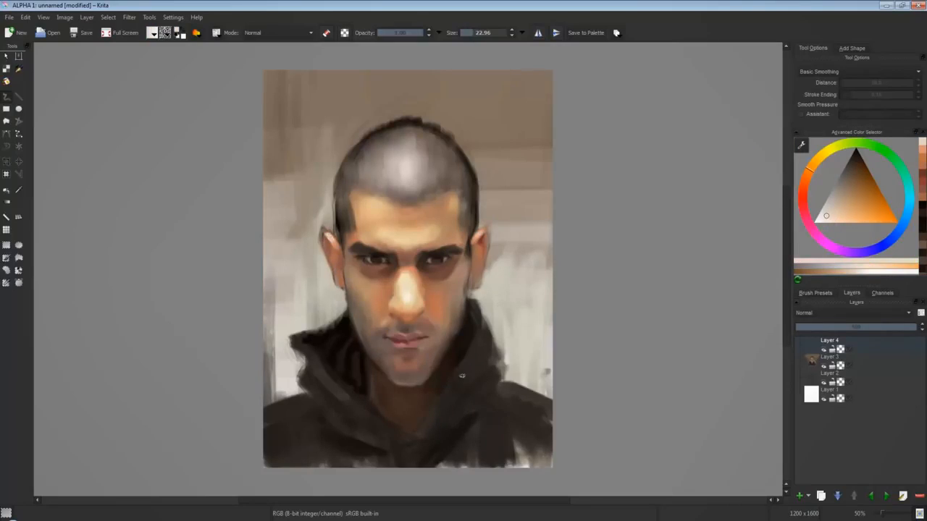
click(839, 213)
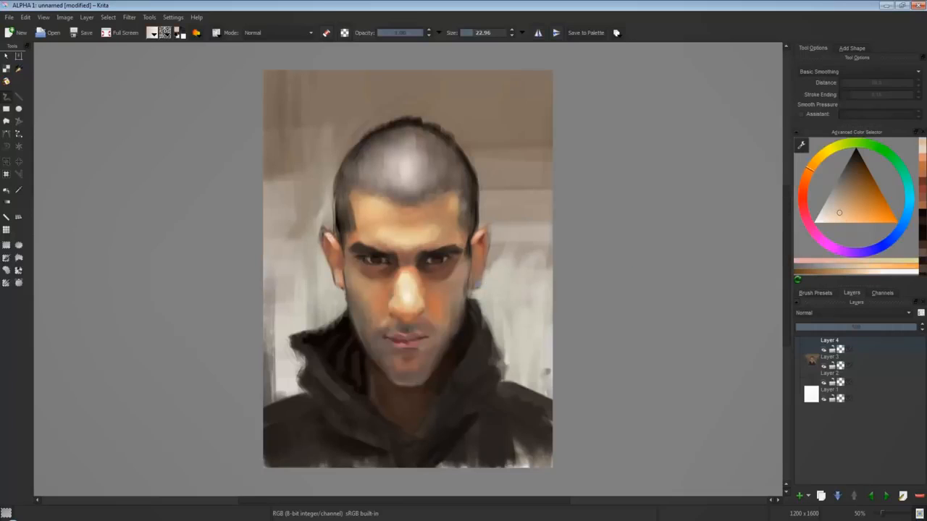
Model the inner ear with salmon, muted orange and darker red-brown tones.
click(804, 187)
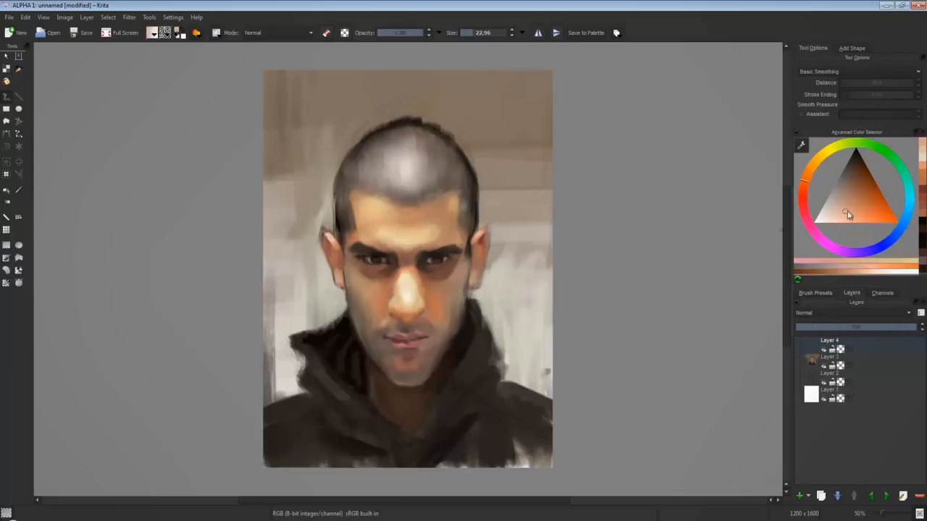
click(848, 211)
click(851, 203)
click(851, 188)
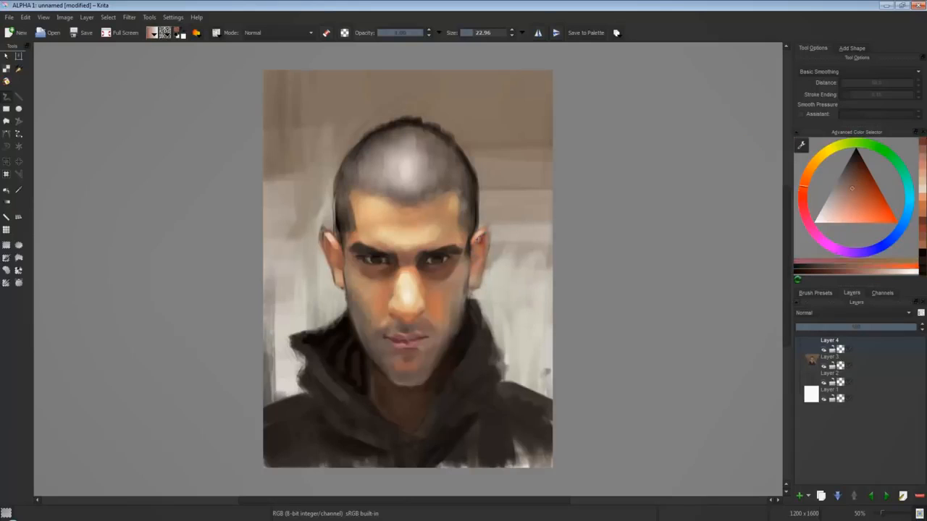
Refine the rim and lobe of the ear with pale beige highlights and soft orange-pink tones.
click(813, 163)
click(832, 207)
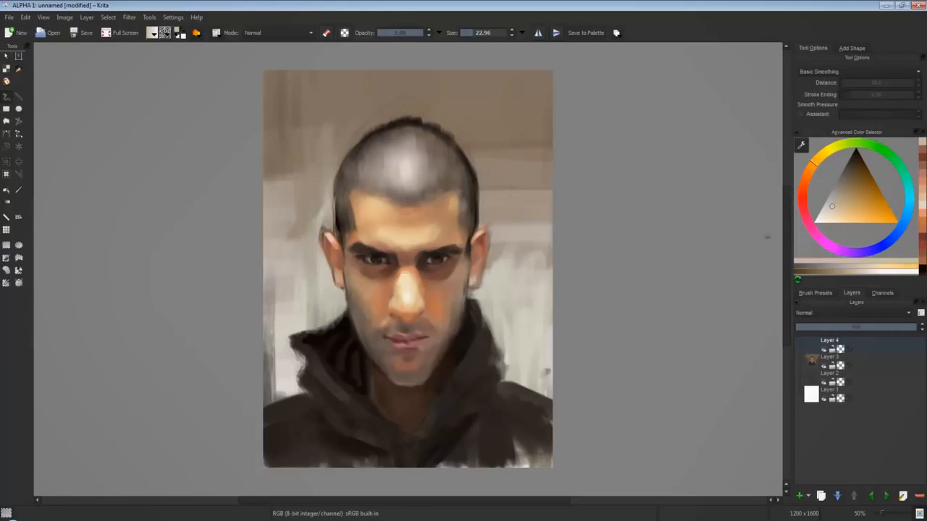
click(834, 219)
click(473, 280)
click(803, 185)
click(849, 213)
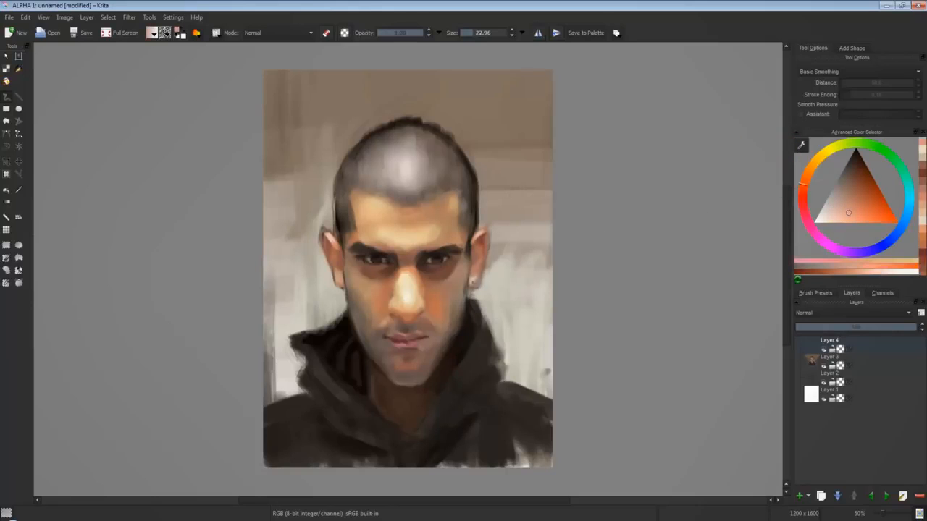
ctrl+click(470, 277)
click(836, 210)
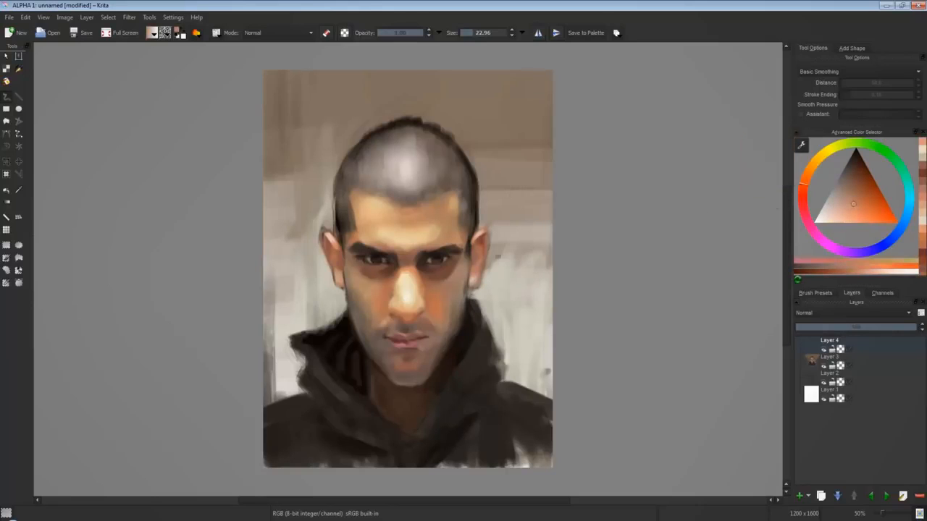
click(473, 281)
Blend sampled muted orange-brown down the outer cheek beside the earlobe.
ctrl+click(459, 279)
click(455, 291)
ctrl+click(454, 310)
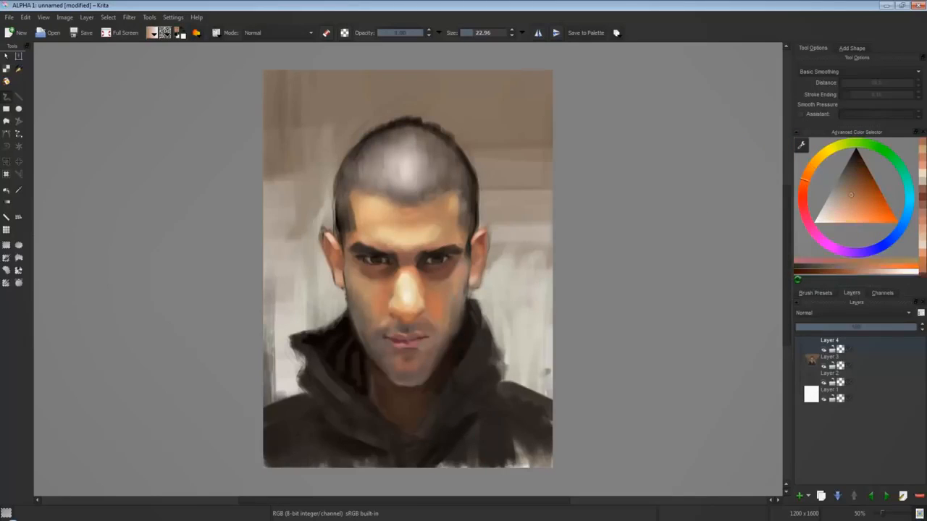
Fill the lower jacket and shoulders with broad dark brown strokes using a much larger brush, covering the pale gaps.
ctrl+click(496, 430)
drag(502, 437, 517, 463)
mouse_move(493, 420)
mouse_down()
mouse_move(538, 453)
mouse_move(536, 420)
mouse_up()
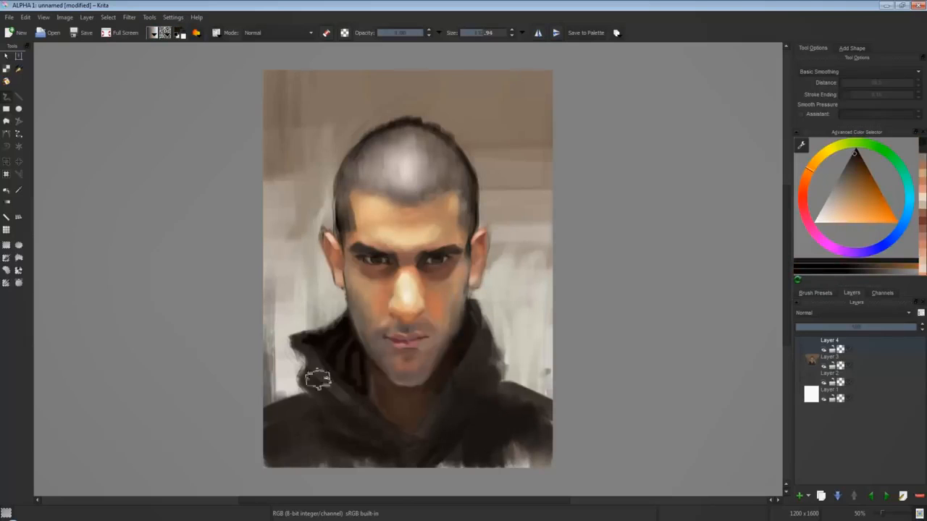
drag(316, 381, 316, 433)
drag(510, 445, 545, 464)
ctrl+click(534, 385)
drag(534, 386, 507, 462)
drag(505, 449, 488, 448)
drag(344, 418, 344, 460)
ctrl+click(529, 373)
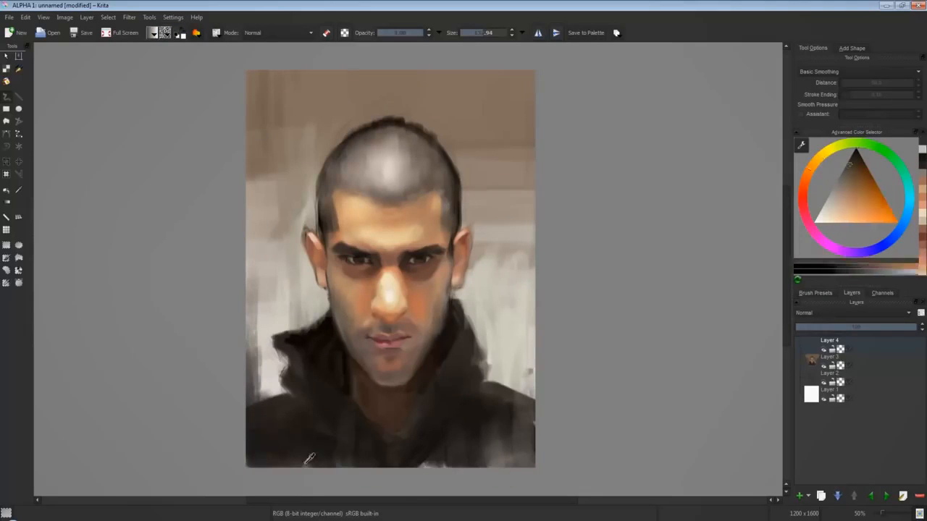
Darken the lower jacket and add vertical brown strokes to the upper background corners.
drag(304, 436, 304, 464)
ctrl+click(488, 401)
drag(523, 83, 521, 203)
drag(517, 152, 504, 122)
drag(310, 74, 311, 92)
Brush pale grey-green vertical strokes over the background on both sides of the head and above it.
click(865, 144)
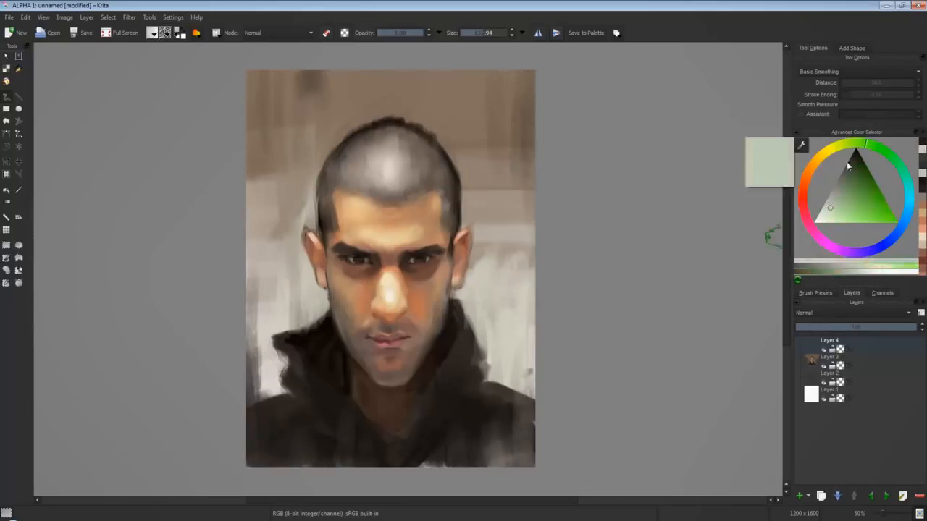
click(832, 191)
drag(517, 230, 517, 277)
drag(501, 130, 503, 190)
drag(500, 240, 501, 330)
drag(260, 190, 261, 322)
drag(310, 135, 411, 103)
ctrl+click(491, 265)
drag(490, 250, 499, 324)
Repaint the lips up close with dark and muted red tones, using a small brush of about 12 px.
ctrl+click(427, 347)
key(bracketleft)
key(bracketleft)
key(bracketleft)
key(bracketleft)
key(bracketleft)
click(803, 206)
click(855, 163)
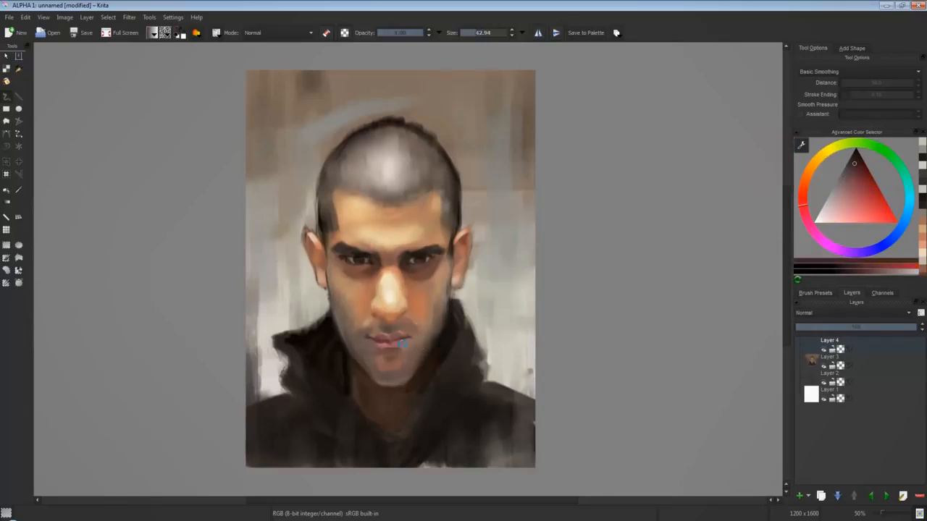
key(plus)
drag(358, 363, 492, 331)
key(bracketleft)
key(bracketleft)
key(bracketleft)
key(bracketleft)
click(857, 189)
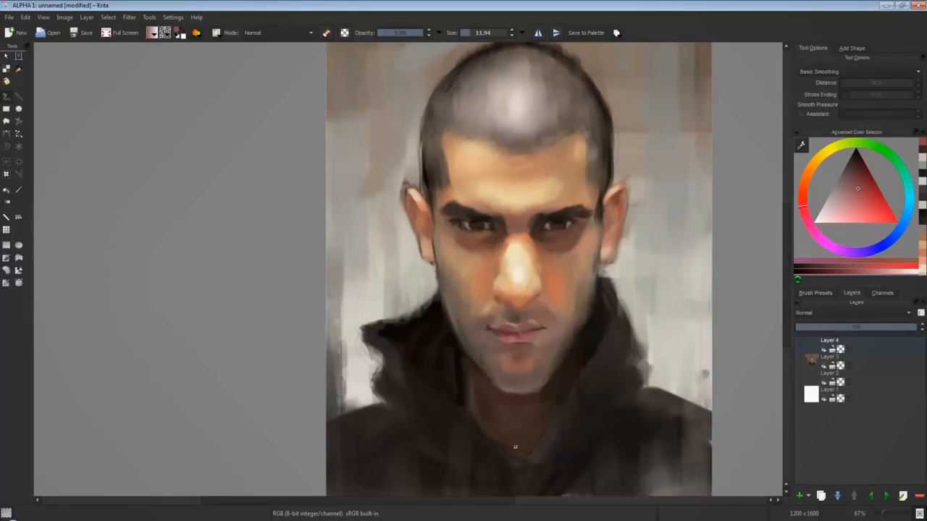
mouse_move(520, 334)
mouse_down()
mouse_move(535, 332)
mouse_move(494, 321)
mouse_up()
click(866, 186)
ctrl+click(490, 325)
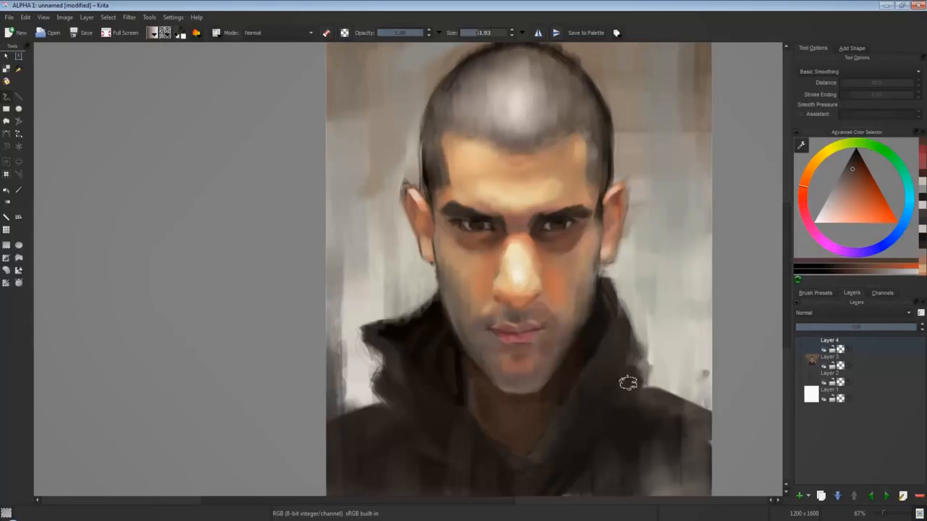
Lighten the cheek below the eye with soft light-orange strokes, using a larger brush of about 32 px.
ctrl+click(473, 341)
click(852, 208)
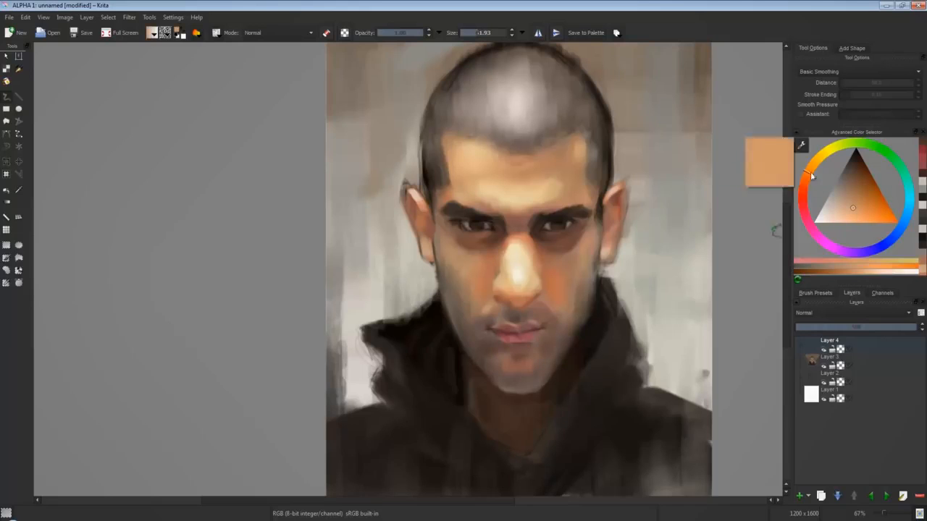
drag(472, 260, 443, 243)
ctrl+click(477, 327)
click(853, 212)
click(807, 174)
click(853, 208)
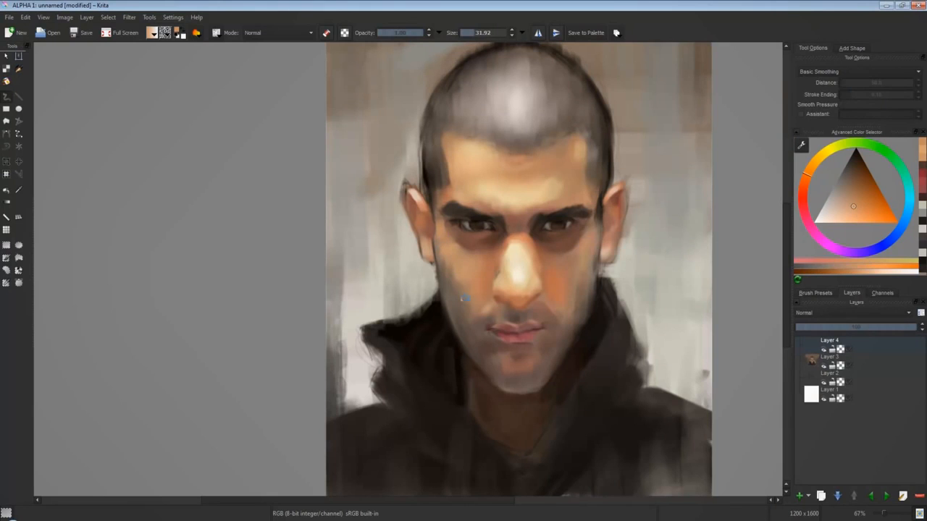
Blend sampled orange and salmon skin tones across the cheeks toward the side of the nose.
ctrl+click(595, 289)
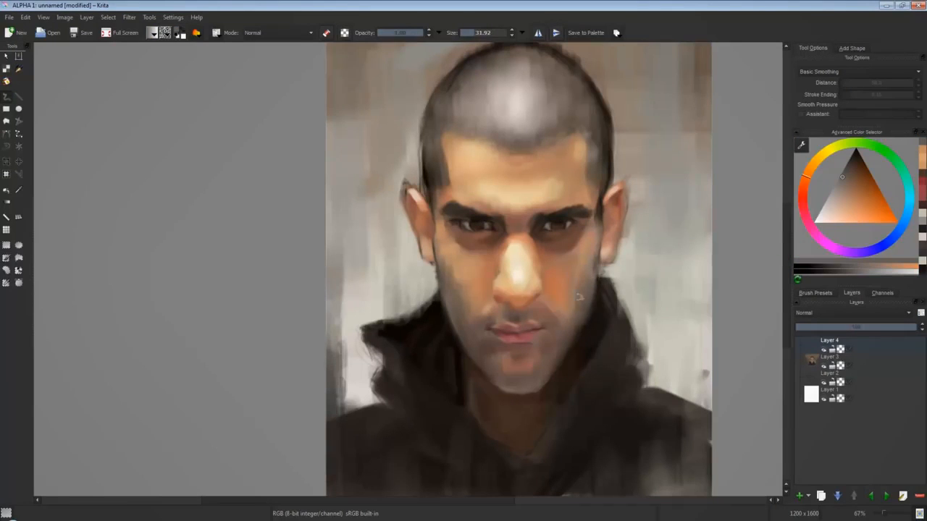
ctrl+click(487, 290)
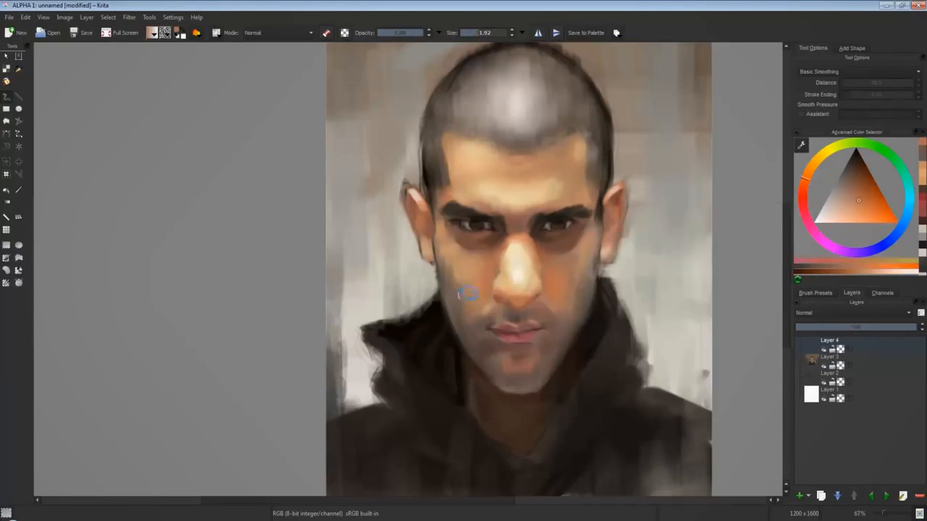
click(857, 210)
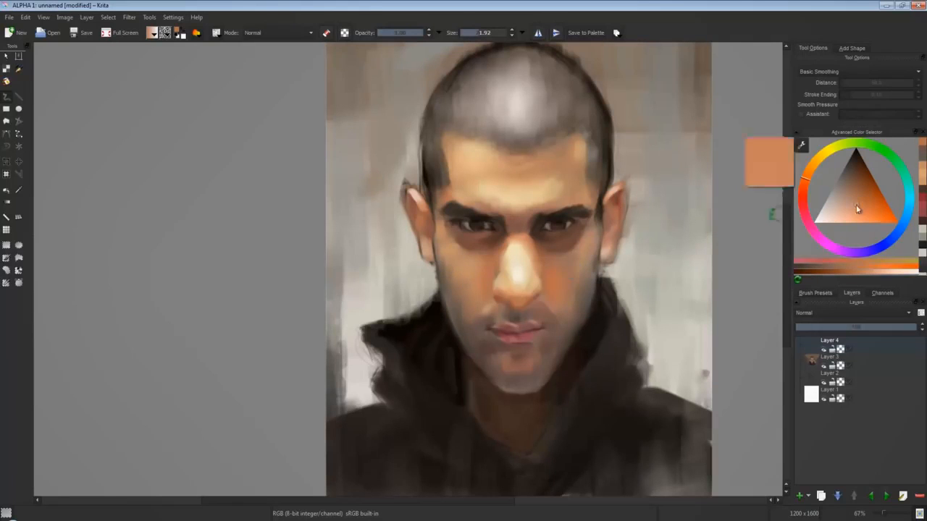
ctrl+click(505, 278)
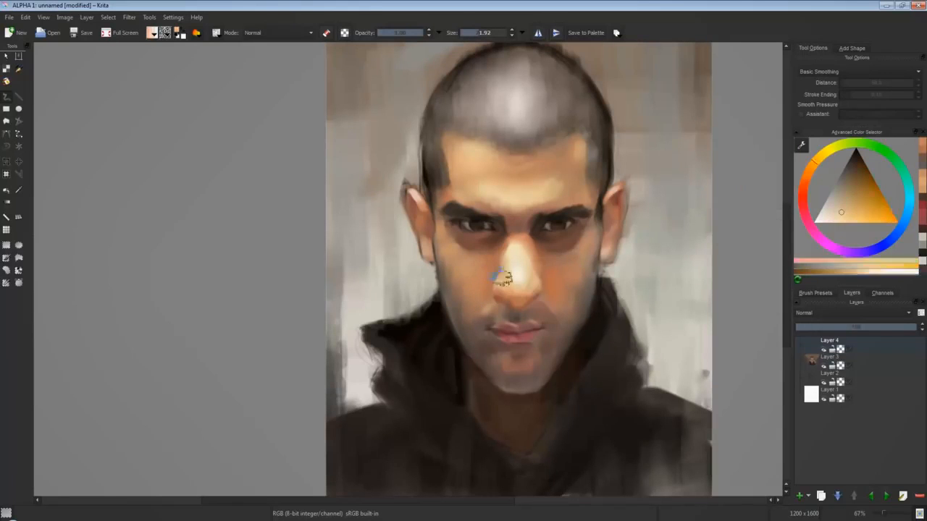
ctrl+click(481, 273)
click(857, 202)
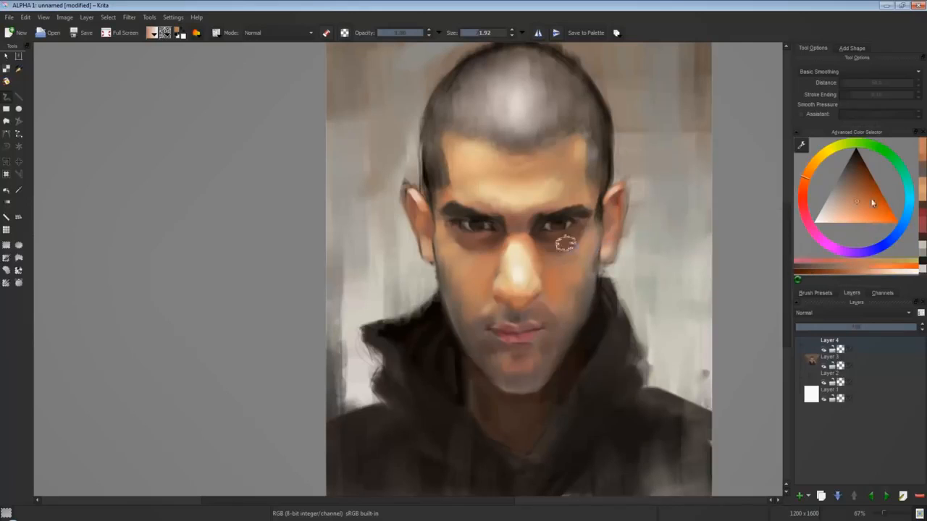
Define the side of the nose with muted red-orange and darker red-brown, using a brush of about 11 px.
ctrl+click(498, 279)
key(bracketleft)
key(bracketleft)
key(bracketleft)
key(bracketleft)
key(bracketleft)
key(bracketleft)
key(bracketleft)
drag(494, 283, 496, 278)
click(857, 191)
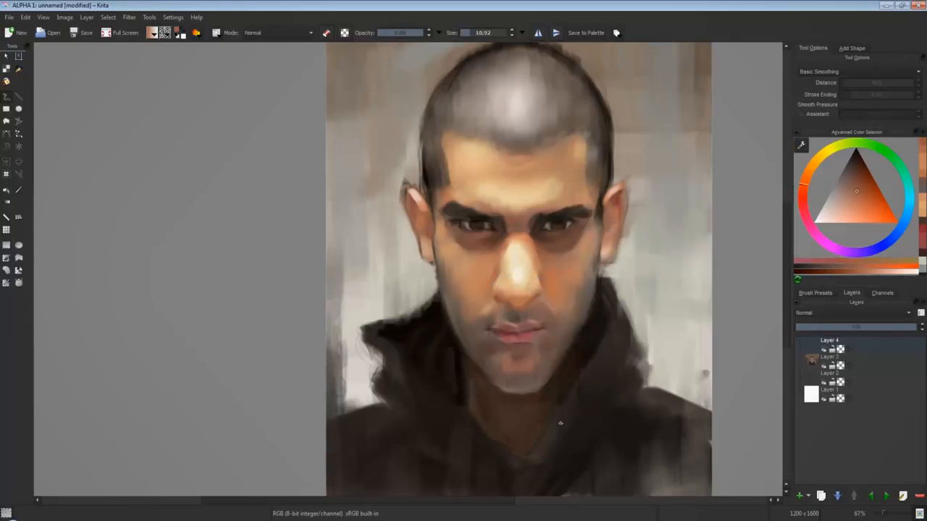
click(857, 177)
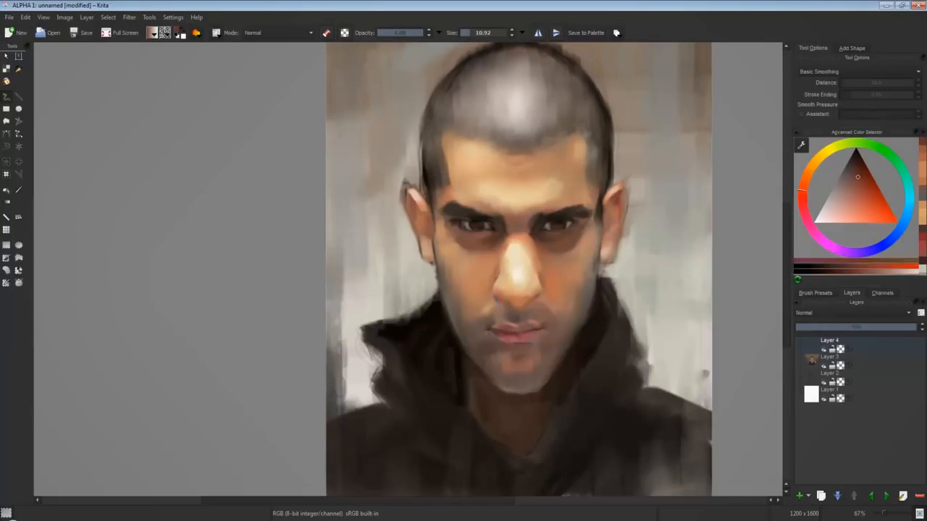
click(855, 202)
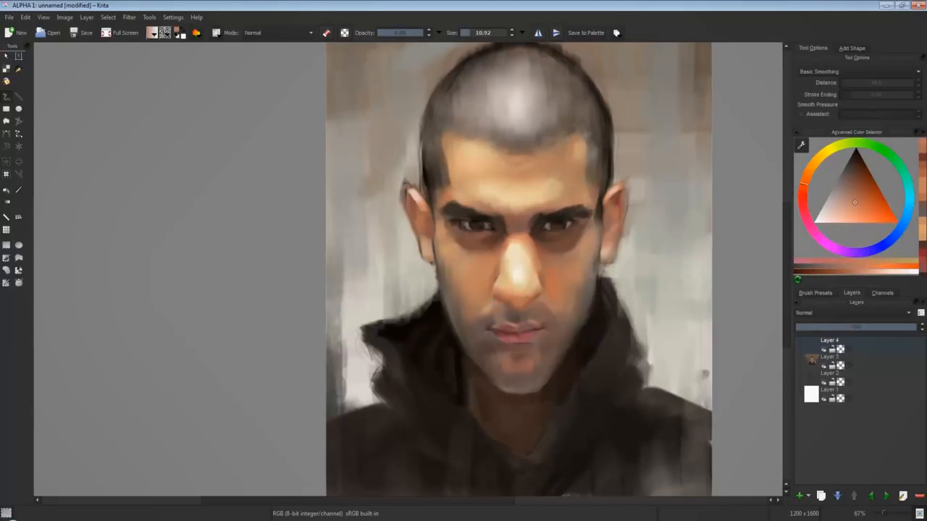
Blend sampled skin tones over the outer cheek beside the ear and near the mouth corner.
ctrl+click(588, 242)
ctrl+click(590, 239)
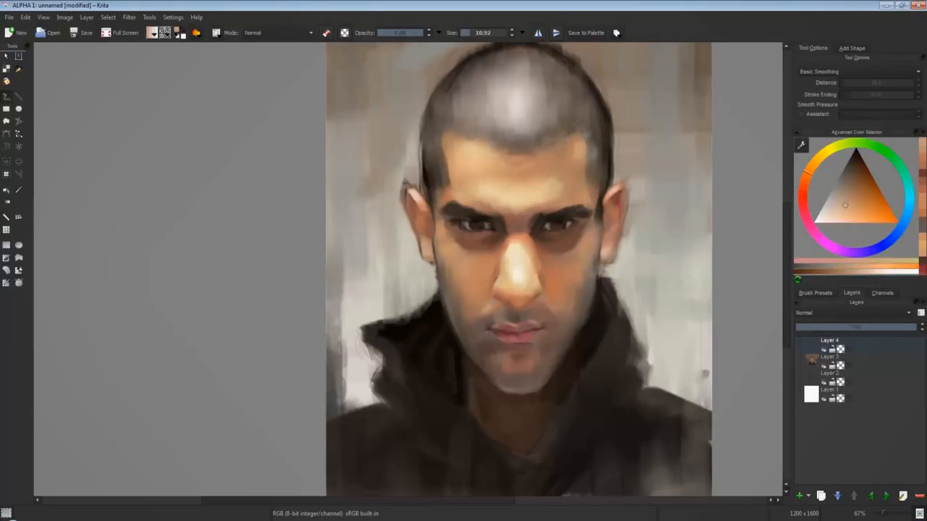
ctrl+click(612, 218)
key(])
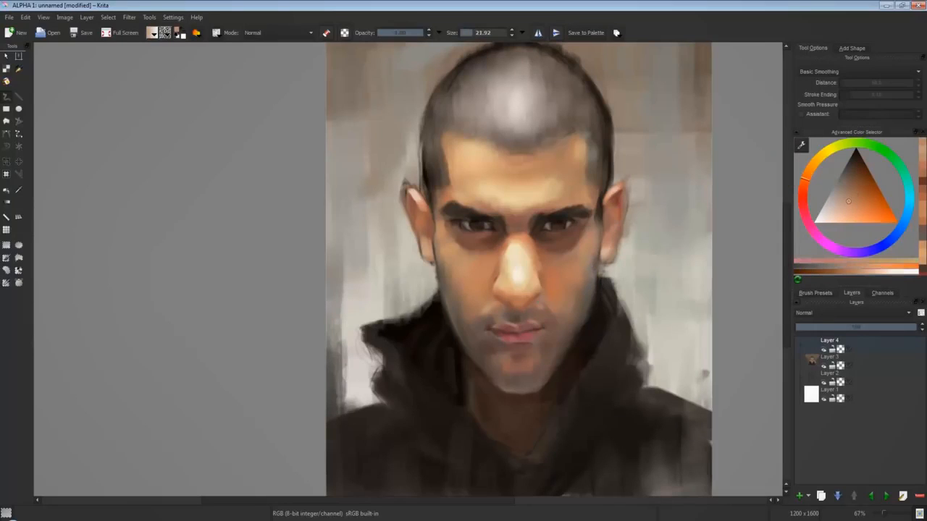
ctrl+click(488, 312)
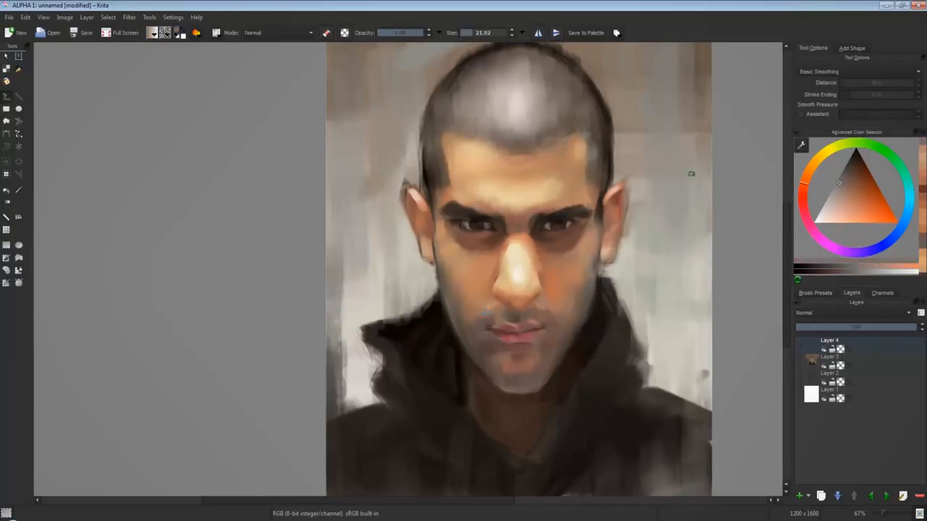
Shade the inner eye corner beside the nose bridge with dark red-brown and muted tones, using a brush of about 10 px.
drag(856, 174, 856, 165)
key(bracketleft)
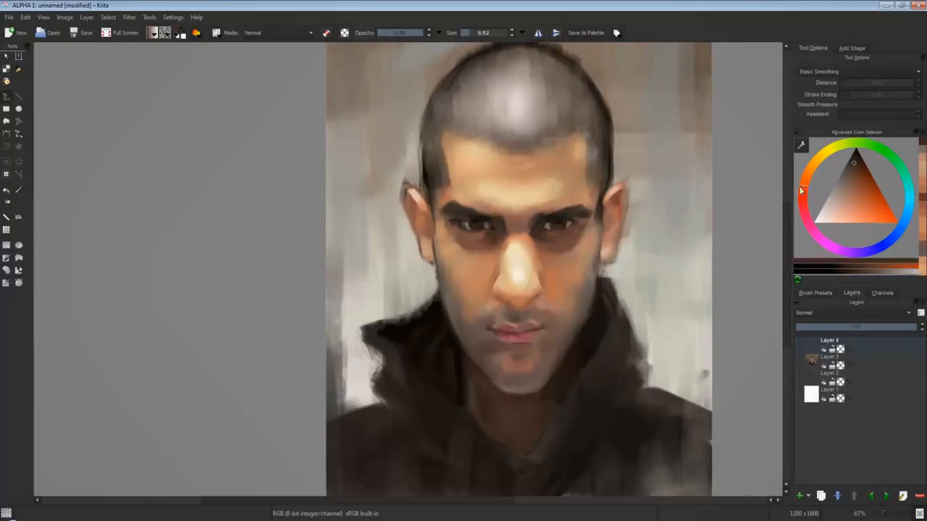
ctrl+click(507, 234)
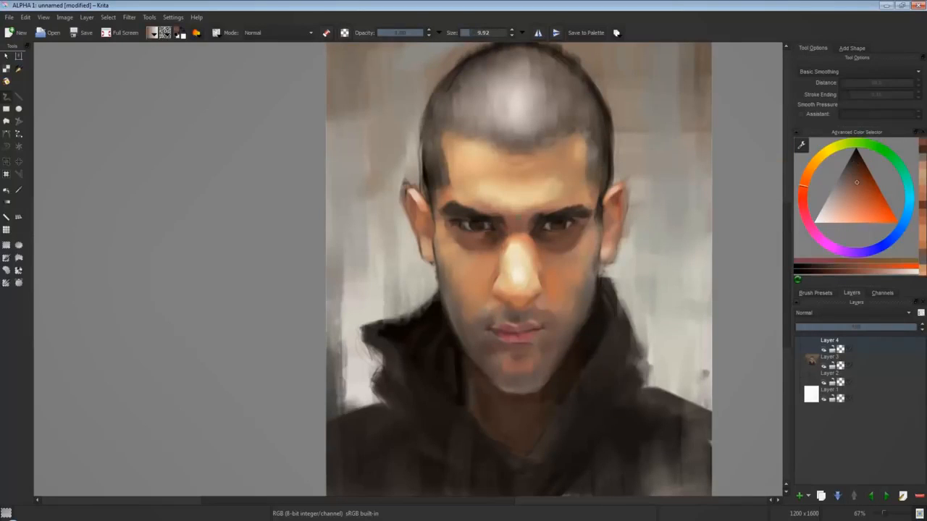
ctrl+click(506, 230)
click(852, 192)
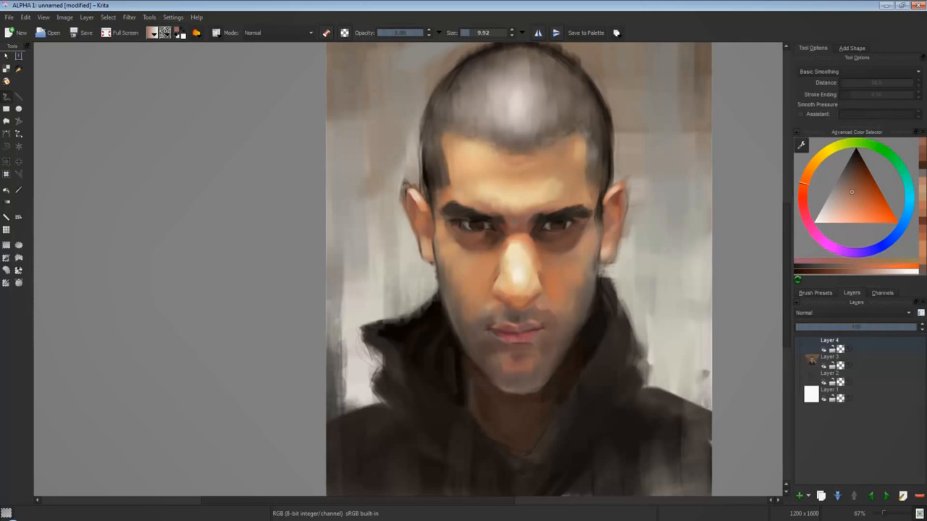
ctrl+click(505, 232)
click(809, 224)
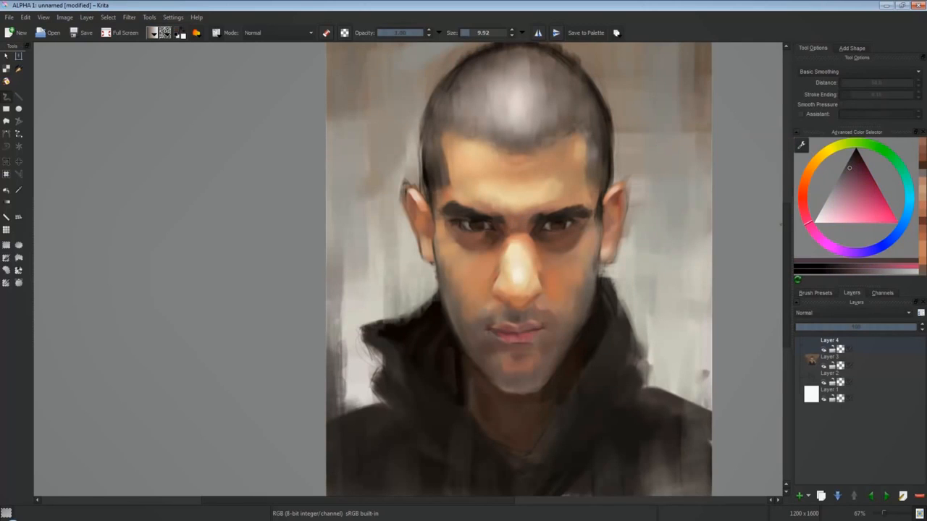
click(847, 173)
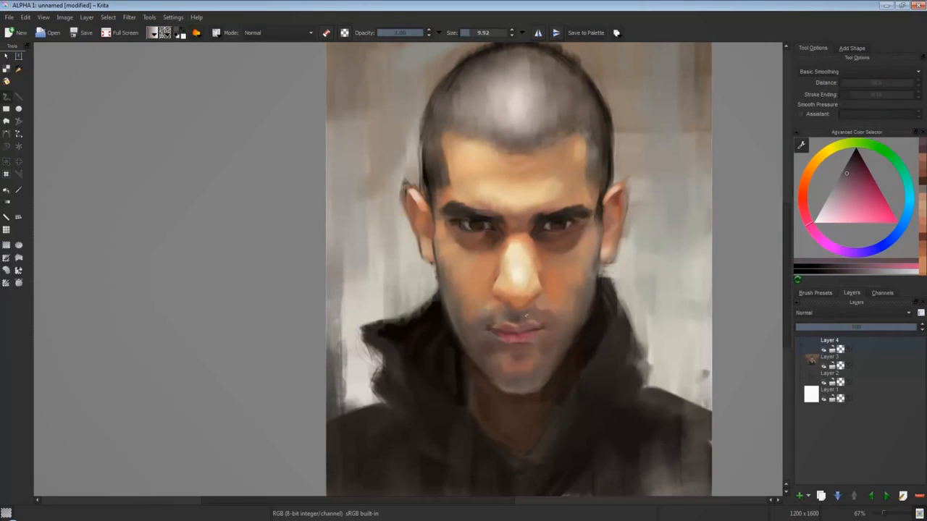
Darken the upper eyelids and lower eyebrow edges of both eyes with near-black brown strokes.
ctrl+click(480, 217)
ctrl+click(478, 216)
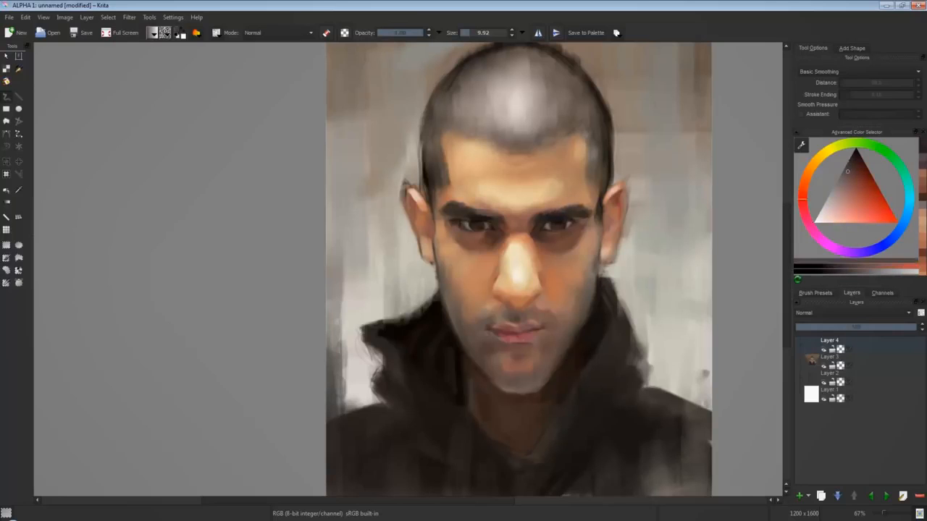
ctrl+click(476, 214)
drag(476, 214, 486, 213)
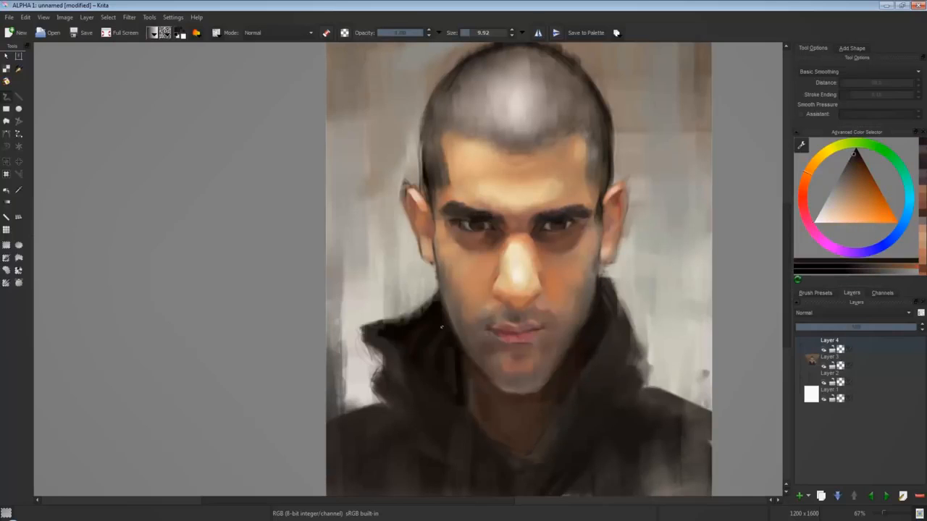
ctrl+click(495, 224)
click(859, 157)
mouse_move(569, 215)
mouse_down()
mouse_move(578, 215)
mouse_move(563, 216)
mouse_up()
ctrl+click(572, 215)
click(856, 150)
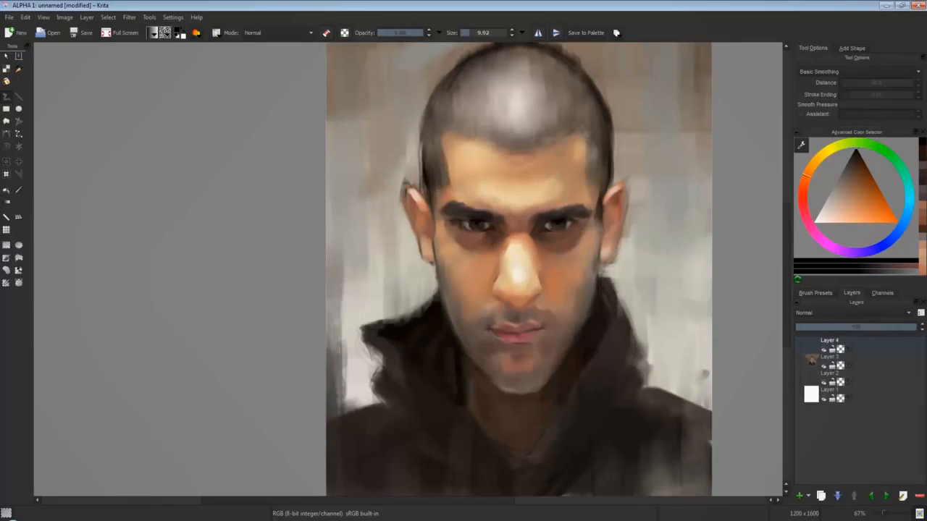
Deepen the shadow below the inner eye corner with dark red-brown and reinforce the pupil with near-black.
ctrl+click(476, 412)
click(857, 163)
drag(491, 234, 496, 236)
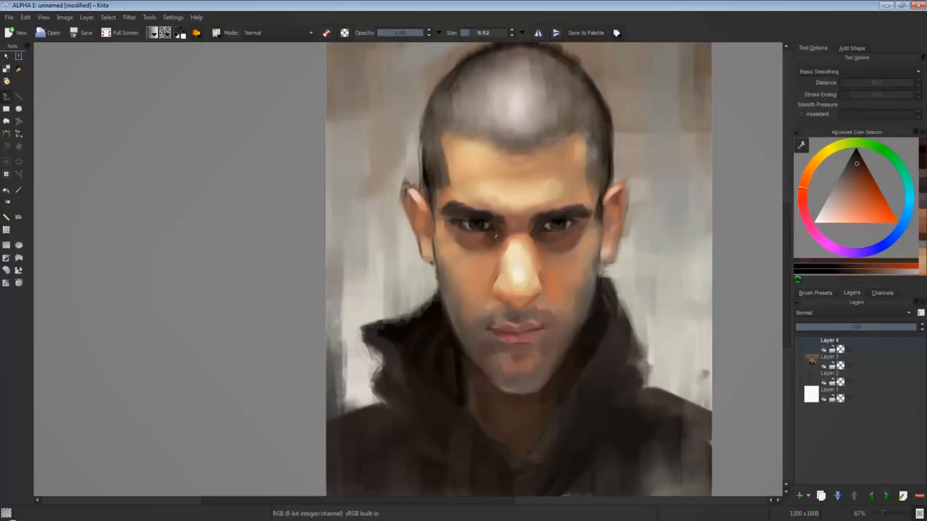
key(bracketright)
key(bracketright)
key(bracketright)
key(bracketright)
click(857, 150)
key(bracketleft)
key(bracketleft)
key(bracketleft)
drag(555, 225, 560, 225)
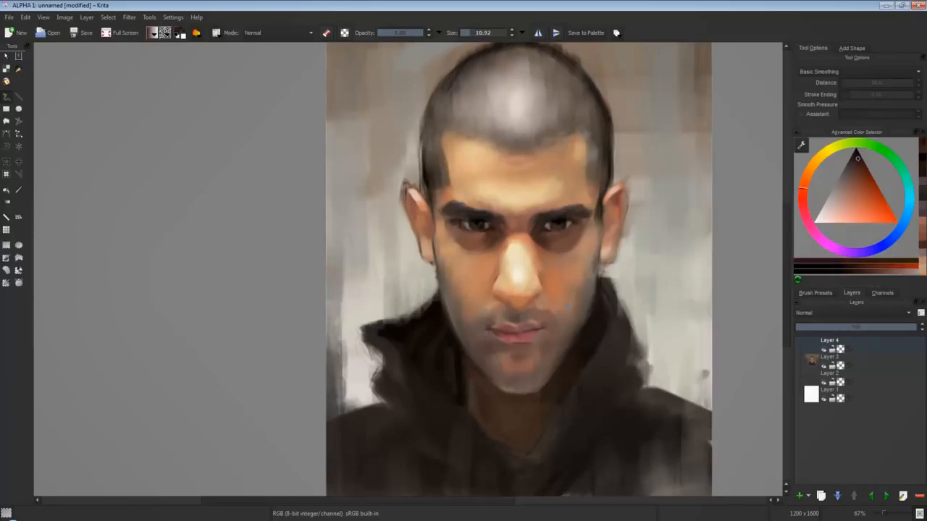
Refine the eyebrows and the skin just above them with dark brown and sampled forehead tones.
ctrl+click(564, 229)
click(851, 164)
mouse_move(446, 205)
mouse_down()
mouse_move(454, 192)
mouse_move(492, 216)
mouse_move(523, 214)
mouse_move(536, 194)
mouse_up()
ctrl+click(456, 194)
ctrl+click(485, 190)
ctrl+click(492, 222)
ctrl+click(495, 210)
Blend orange and pale beige tones over the nose bridge and between the brows, using a brush of about 32 px.
ctrl+click(549, 245)
ctrl+click(537, 232)
key(bracketright)
key(bracketright)
key(bracketright)
ctrl+click(518, 221)
ctrl+click(529, 188)
ctrl+click(542, 182)
ctrl+click(548, 267)
drag(546, 260, 543, 253)
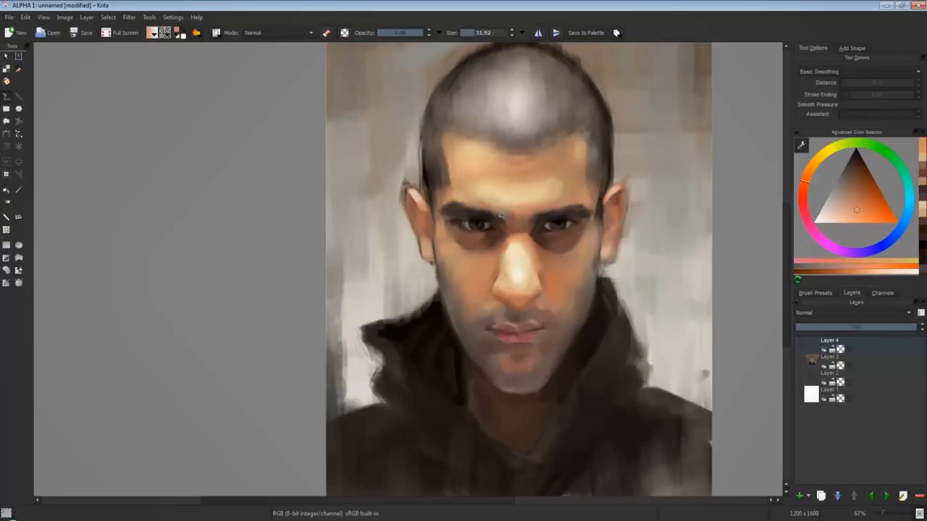
ctrl+click(543, 192)
drag(528, 200, 523, 206)
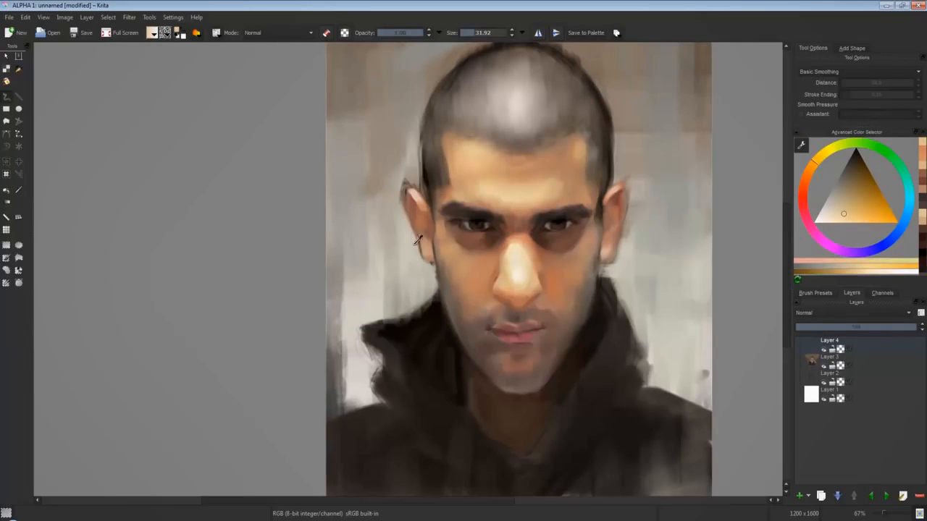
Paint the upper rims of both ears with red-brown and clean their outer edge with sampled background color.
ctrl+click(418, 241)
click(857, 192)
key(bracketleft)
key(bracketleft)
drag(408, 187, 415, 193)
ctrl+click(473, 360)
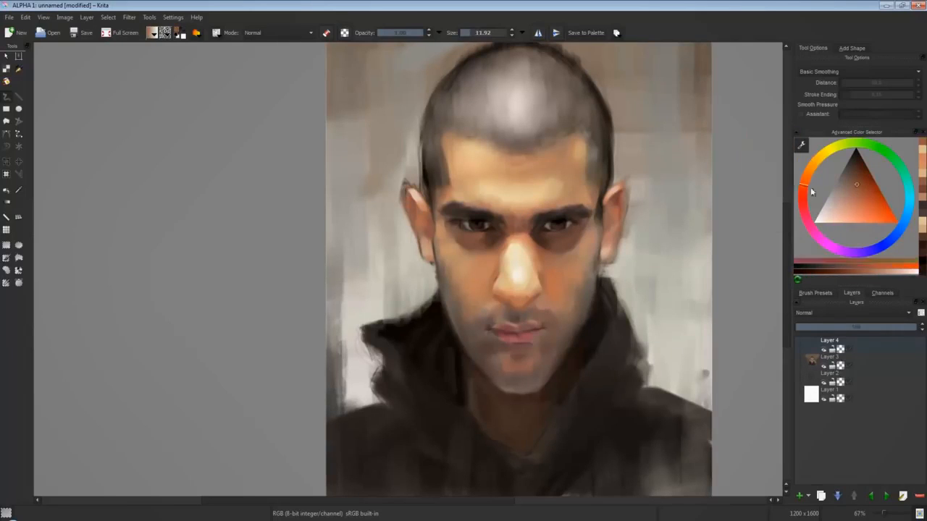
ctrl+click(622, 193)
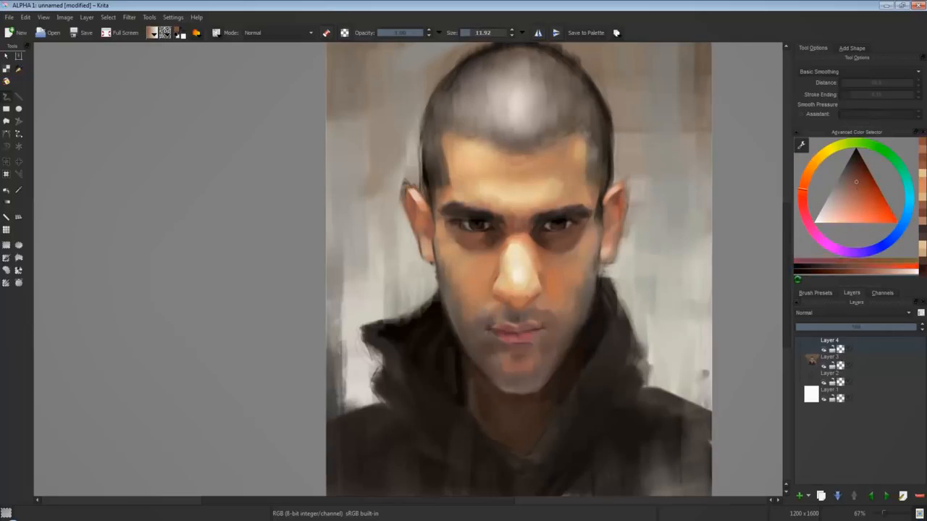
ctrl+click(661, 144)
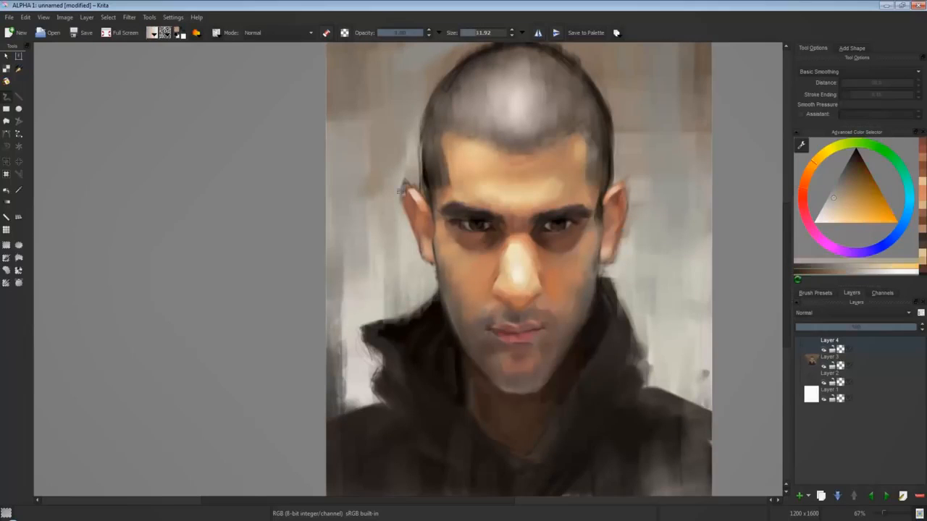
Deepen the inner eye corner and the side of the nose bridge with dark red-brown, using a brush of about 12 px.
ctrl+click(561, 191)
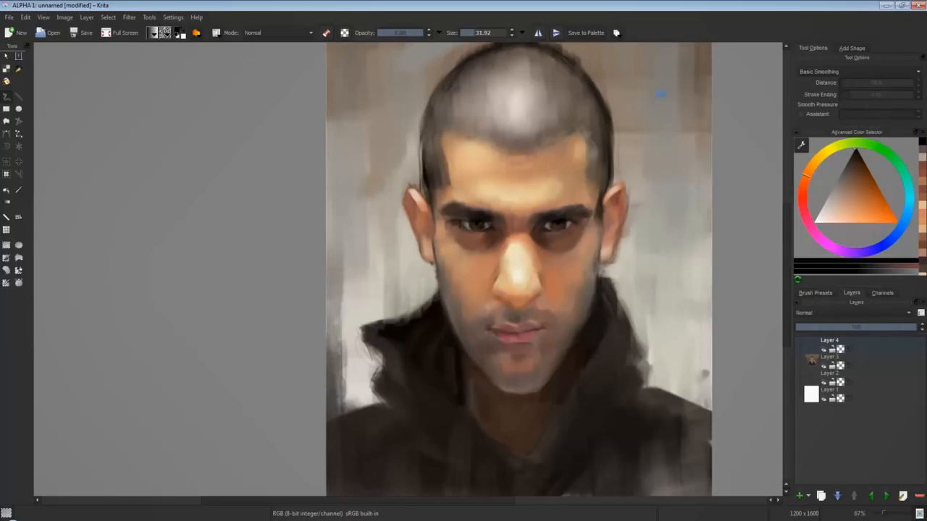
ctrl+click(499, 230)
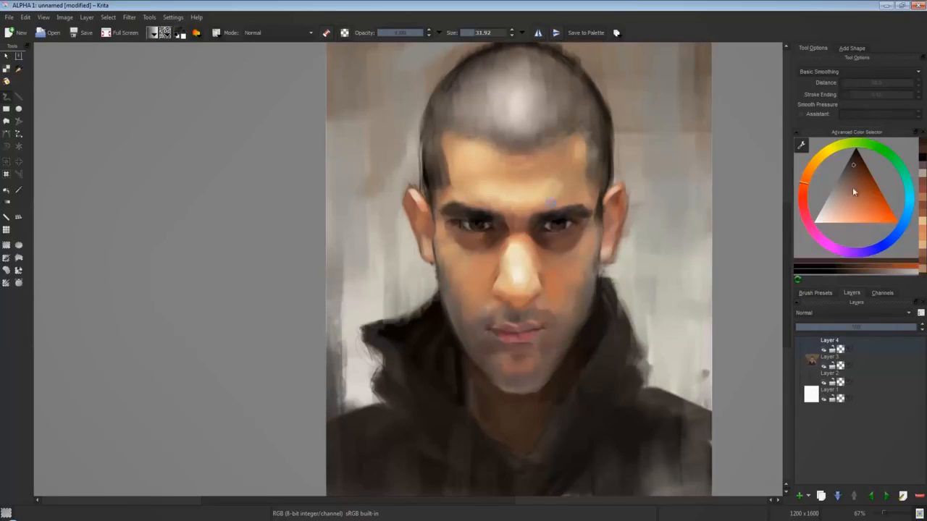
ctrl+click(498, 226)
ctrl+click(511, 226)
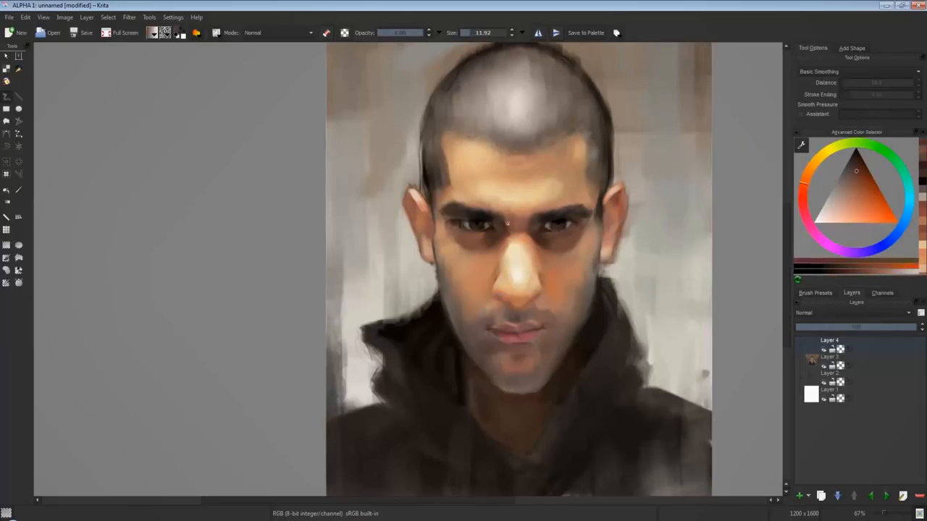
Refine the highlight down the nose bridge with pale cream sampled from the nose.
ctrl+click(516, 231)
ctrl+click(523, 241)
ctrl+click(524, 236)
drag(524, 236, 522, 279)
ctrl+click(515, 246)
ctrl+click(519, 273)
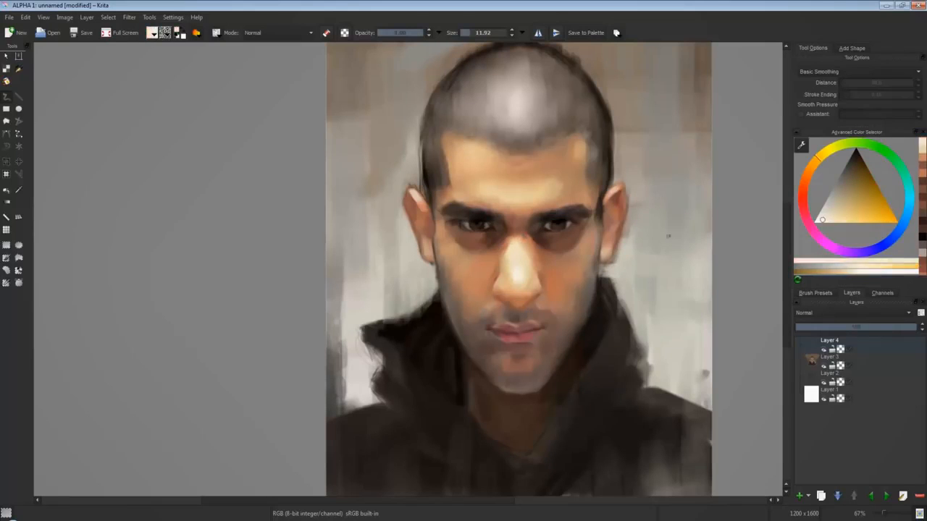
Sample the lip red and darken the line between the lips with a deep red shade.
ctrl+click(515, 329)
drag(512, 330, 520, 330)
click(853, 175)
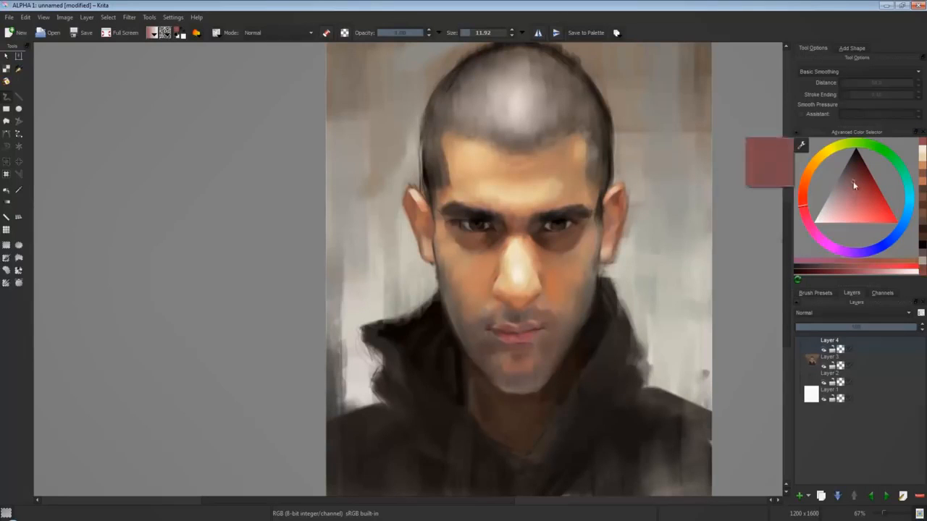
click(857, 163)
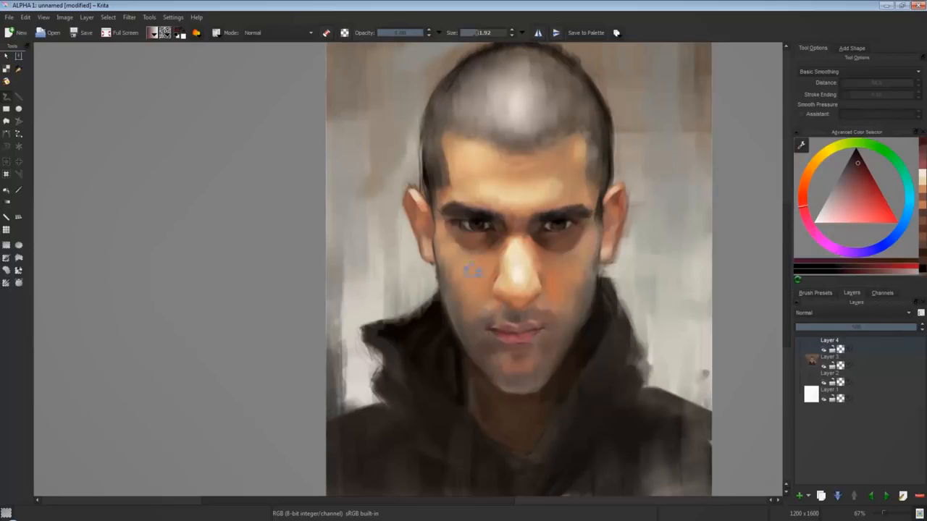
Blend sampled orange-beige over the cheek and shade the area between nose and upper lip with dark red-brown.
ctrl+click(472, 270)
ctrl+click(475, 272)
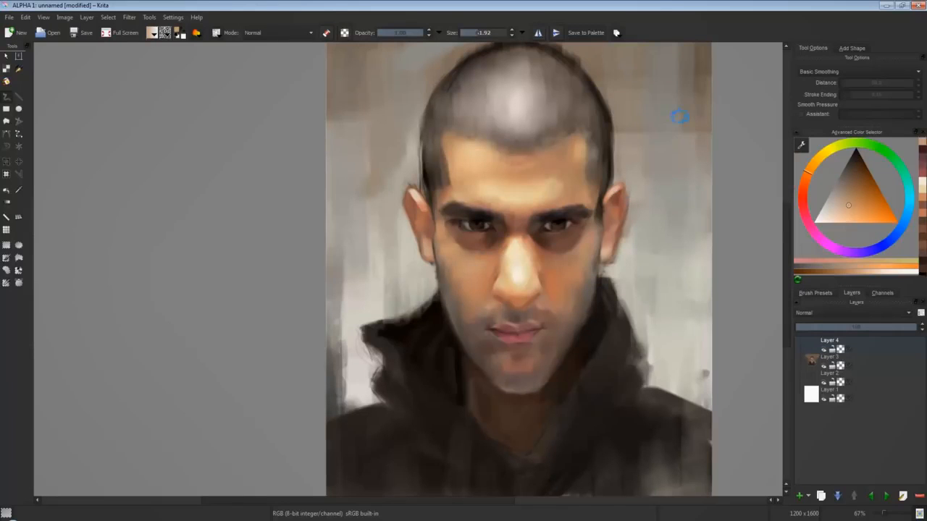
ctrl+click(548, 321)
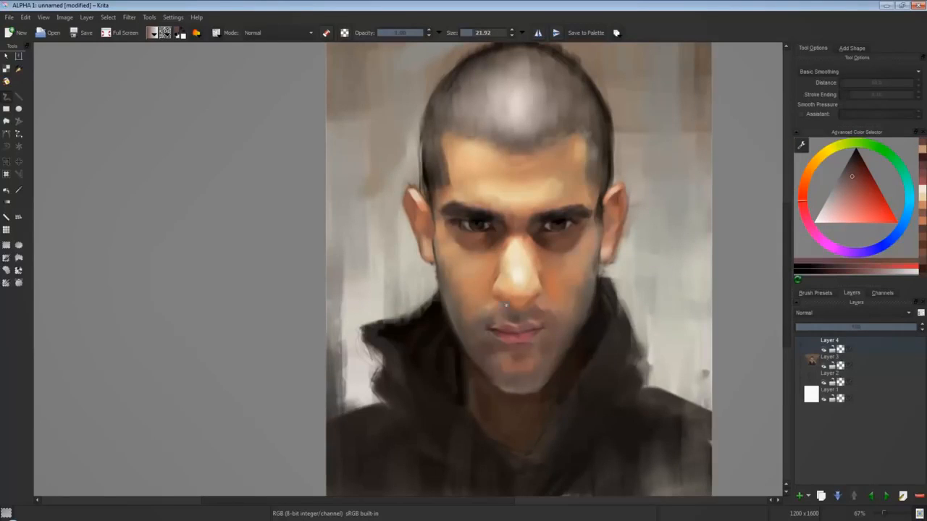
ctrl+click(512, 316)
drag(507, 307, 506, 315)
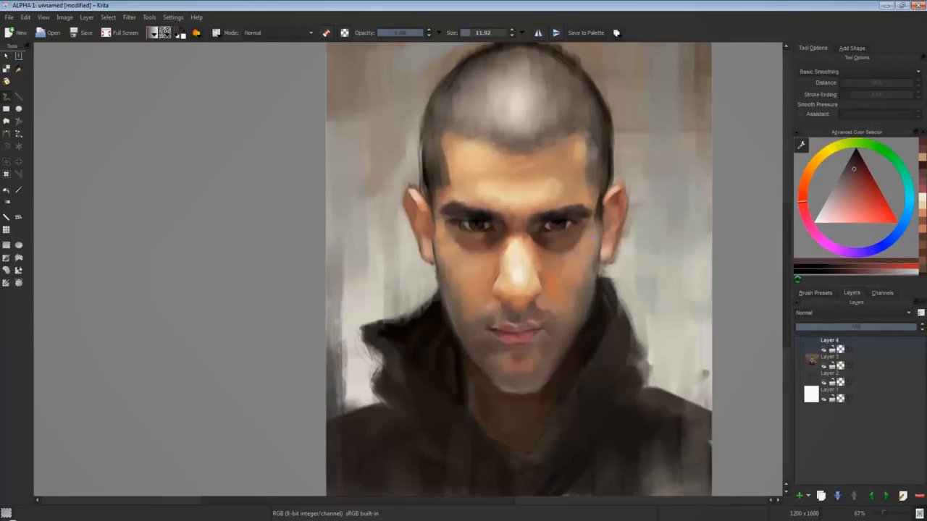
Shade the chin and both sides of the jaw with dark red-brown, using a brush of about 42 px.
key(bracketright)
key(bracketright)
key(bracketright)
drag(536, 379, 515, 383)
mouse_move(558, 331)
mouse_down()
mouse_move(590, 253)
mouse_move(582, 334)
mouse_move(563, 356)
mouse_up()
click(851, 163)
drag(469, 346, 480, 363)
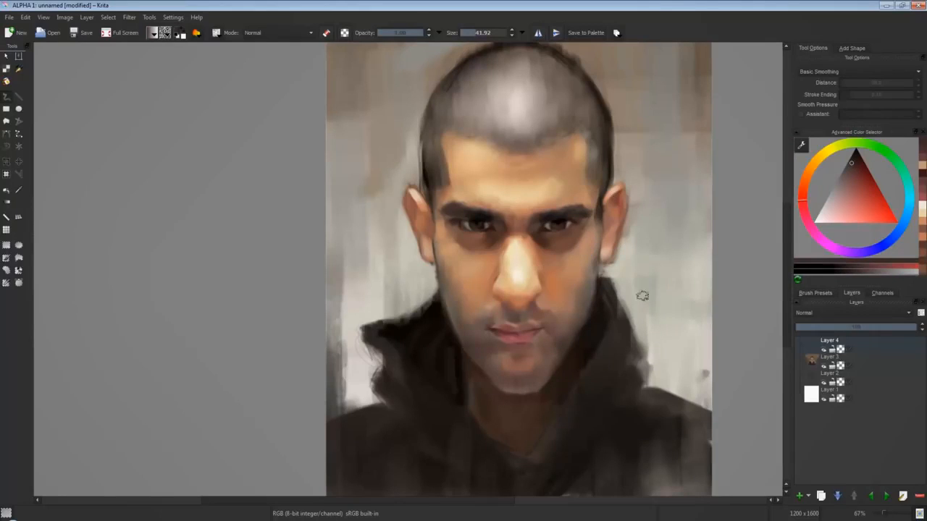
mouse_move(456, 323)
mouse_down()
mouse_move(476, 353)
mouse_move(474, 375)
mouse_up()
ctrl+click(475, 358)
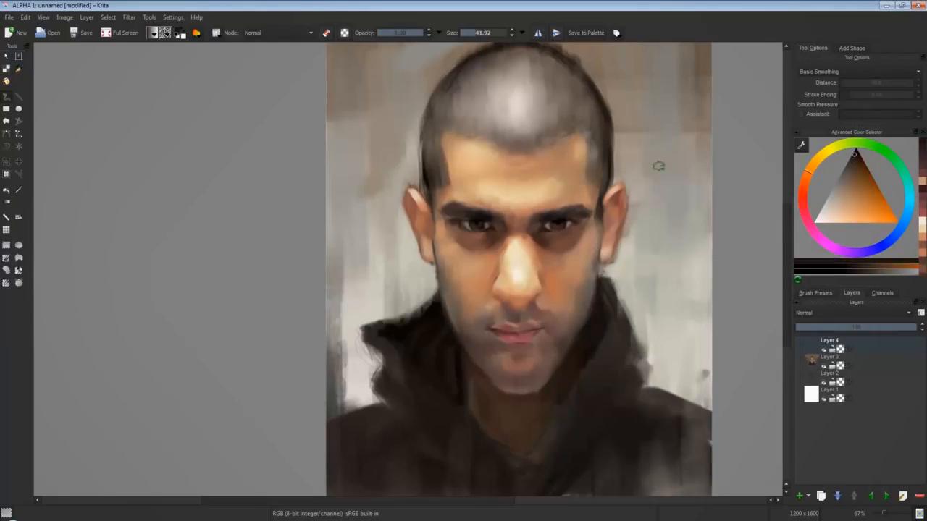
Soften the skin beside the mouth corner and over the chin with sampled red-brown and muted pinkish tones.
ctrl+click(552, 331)
drag(554, 330, 553, 341)
ctrl+click(559, 337)
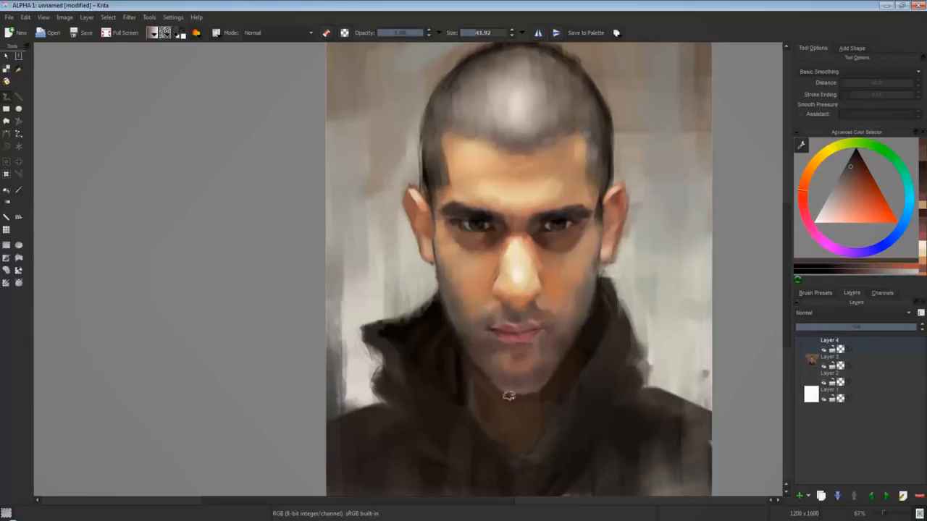
ctrl+click(508, 374)
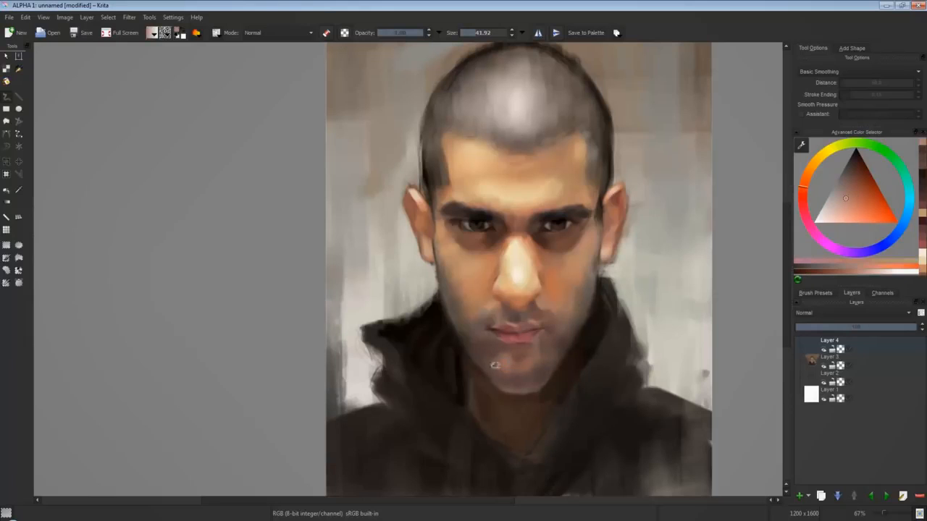
drag(514, 380, 535, 370)
click(839, 202)
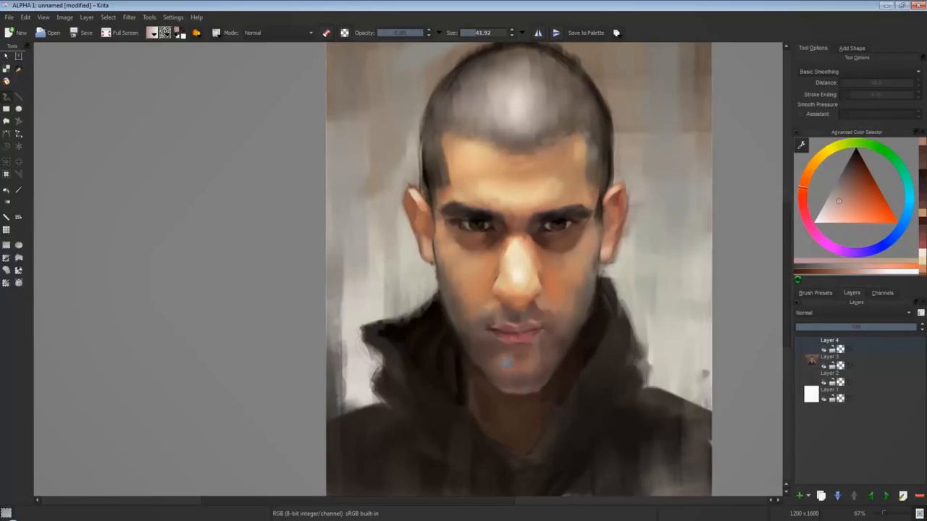
Refine the mouth corners, upper-lip shadow and surrounding stubble with dark red and brown, using a brush of about 11 px.
key(bracketleft)
key(bracketleft)
key(bracketleft)
key(bracketleft)
ctrl+click(542, 329)
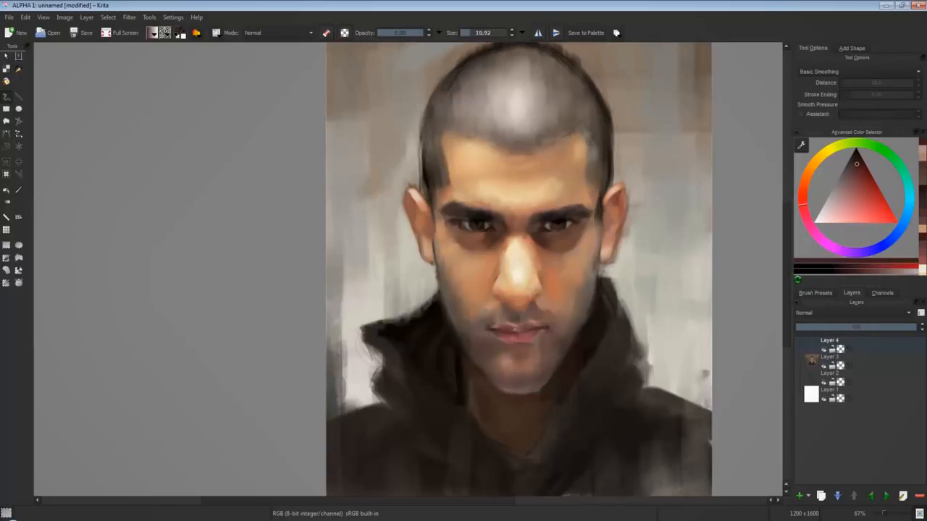
ctrl+click(500, 317)
ctrl+click(506, 308)
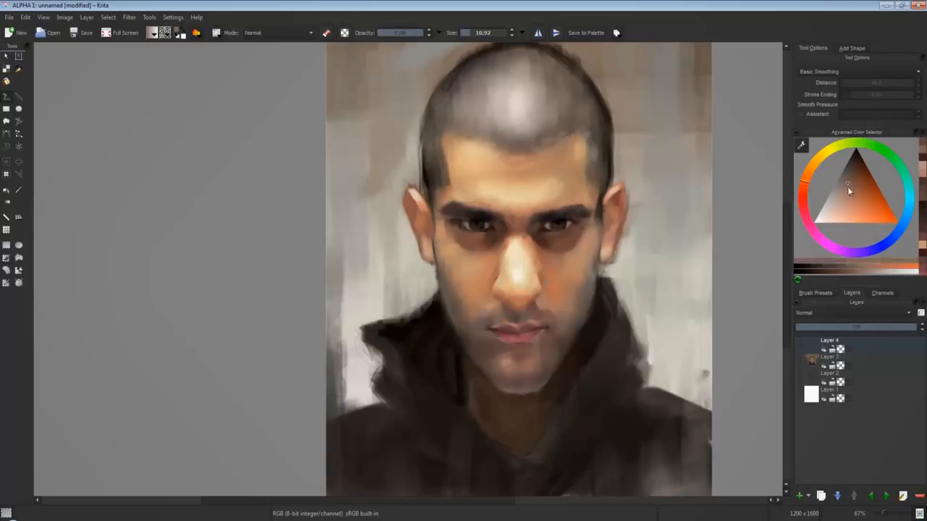
ctrl+click(570, 341)
ctrl+click(487, 317)
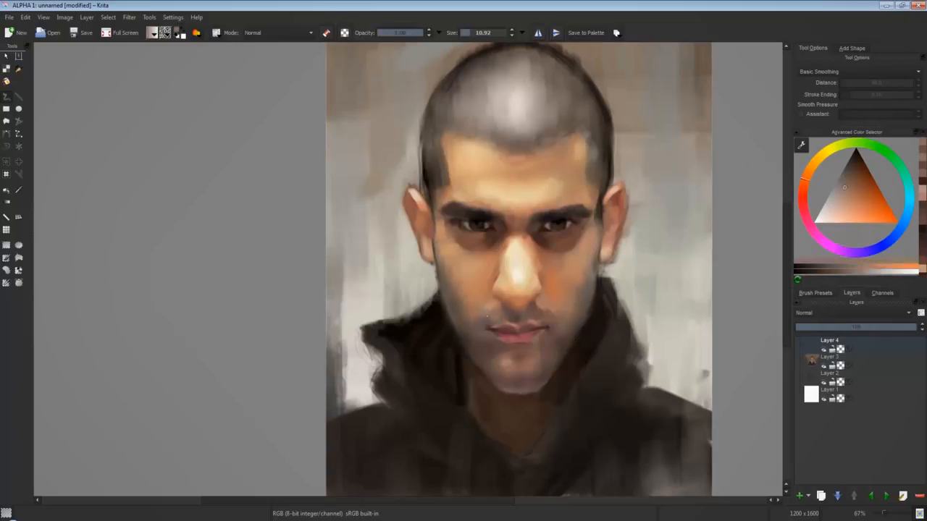
ctrl+click(476, 338)
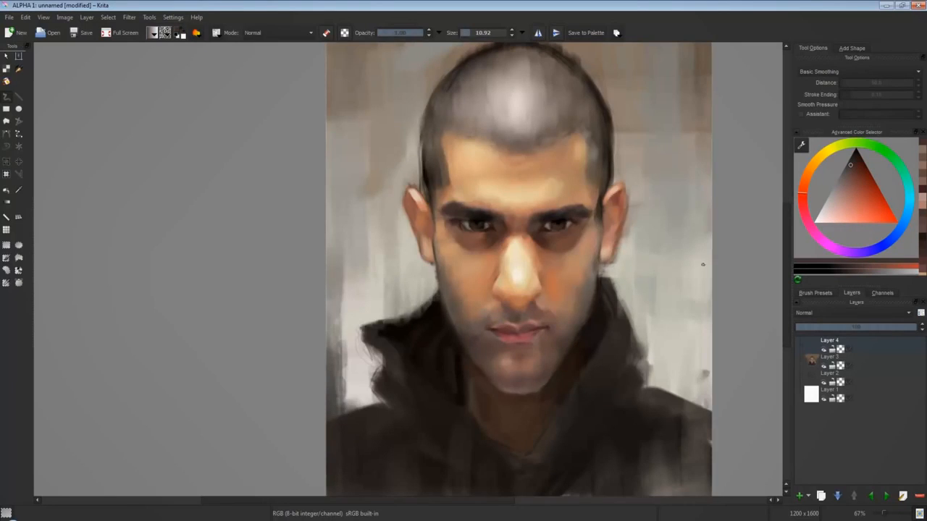
Mirror the canvas view and clean the outline along the top of the head with sampled tones and a larger brush.
key(m)
drag(413, 375, 609, 362)
ctrl+click(428, 311)
drag(657, 78, 684, 125)
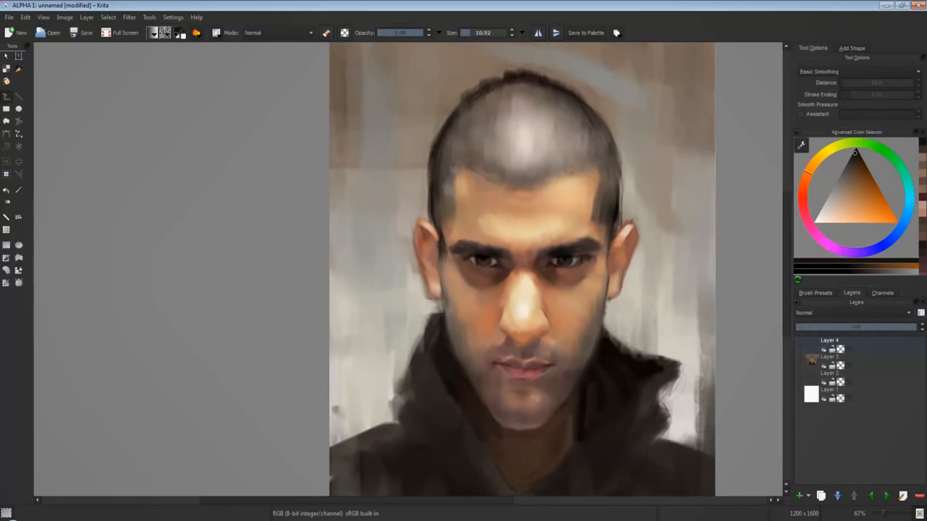
key(bracketright)
key(bracketright)
key(bracketright)
ctrl+click(530, 143)
ctrl+click(447, 148)
ctrl+click(430, 109)
mouse_move(429, 109)
mouse_down()
mouse_move(528, 65)
mouse_move(551, 69)
mouse_move(601, 104)
mouse_up()
Paint broad vertical brown-grey strokes over the background at the side of the head and the upper corner.
drag(339, 139, 344, 319)
ctrl+click(388, 428)
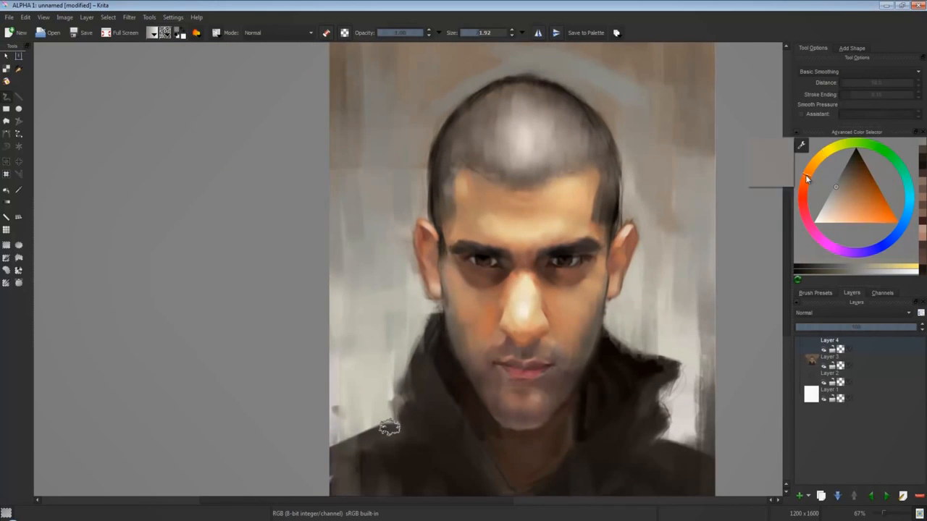
ctrl+click(387, 428)
drag(360, 171, 346, 246)
mouse_move(653, 220)
mouse_down()
mouse_move(599, 240)
mouse_move(599, 276)
mouse_up()
click(820, 155)
click(838, 190)
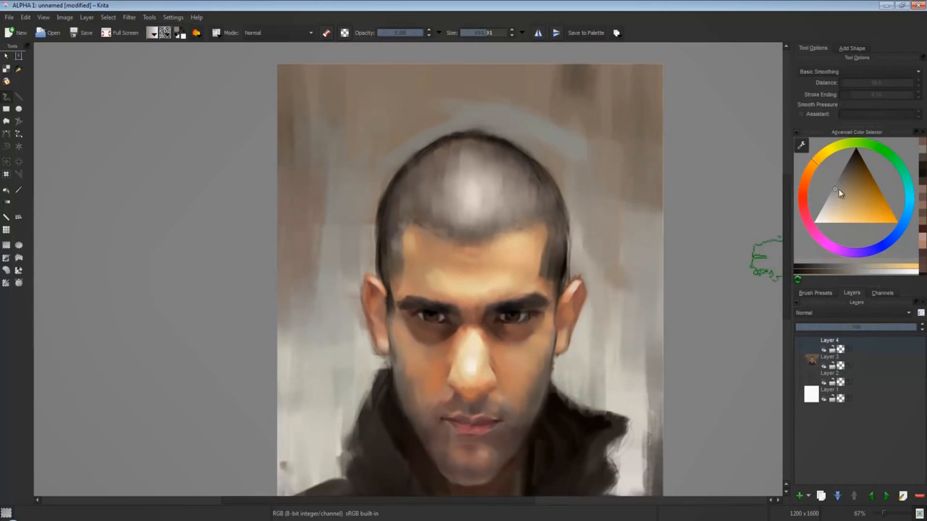
drag(314, 138, 314, 210)
Add a muted yellow-beige patch to the background beside the ear and above the collar.
drag(632, 348, 652, 366)
click(841, 198)
mouse_move(667, 369)
mouse_down()
mouse_move(675, 347)
mouse_move(641, 371)
mouse_up()
drag(599, 330, 594, 416)
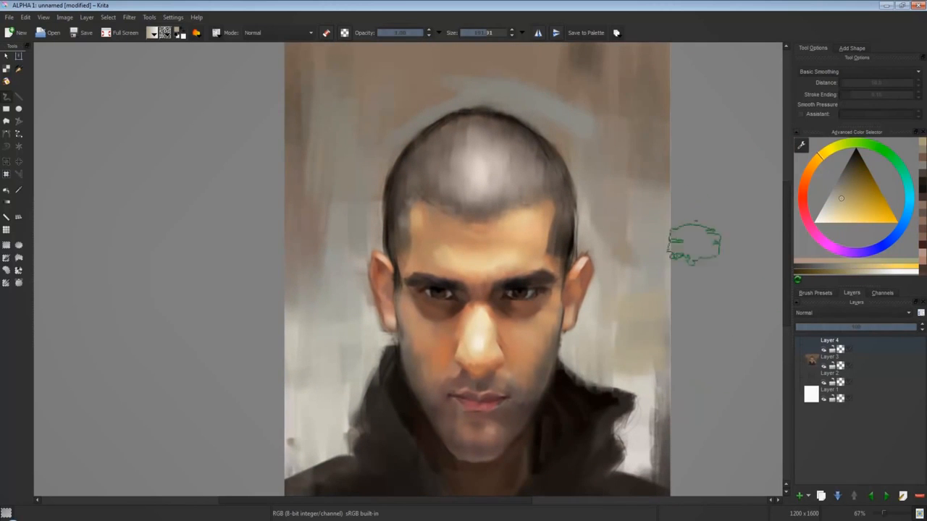
Cover the background on both sides of the head with broad strokes of muted grey-brown and sampled grey.
click(836, 146)
click(840, 183)
drag(586, 65, 616, 207)
drag(559, 78, 631, 258)
mouse_move(619, 339)
mouse_down()
mouse_move(680, 395)
mouse_move(671, 441)
mouse_up()
ctrl+click(328, 393)
mouse_move(321, 250)
mouse_down()
mouse_move(320, 295)
mouse_move(358, 392)
mouse_up()
ctrl+click(379, 170)
mouse_move(392, 174)
mouse_down()
mouse_move(393, 257)
mouse_move(401, 265)
mouse_up()
Blend the grey background around the head and along both canvas edges with large sampled-color strokes.
key(ctrl+minus)
key(ctrl+minus)
key(ctrl+minus)
mouse_move(390, 218)
mouse_down()
mouse_move(390, 262)
mouse_move(486, 231)
mouse_move(490, 268)
mouse_move(479, 253)
mouse_up()
ctrl+click(462, 235)
ctrl+click(511, 368)
ctrl+click(479, 248)
ctrl+click(489, 281)
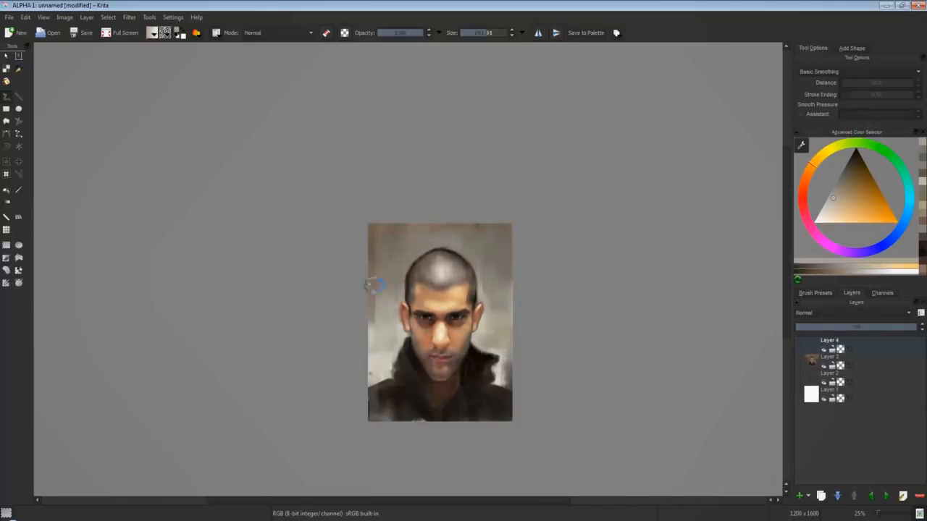
ctrl+click(374, 331)
ctrl+click(378, 369)
mouse_move(374, 331)
mouse_down()
mouse_move(376, 362)
mouse_move(374, 348)
mouse_up()
drag(512, 369, 509, 346)
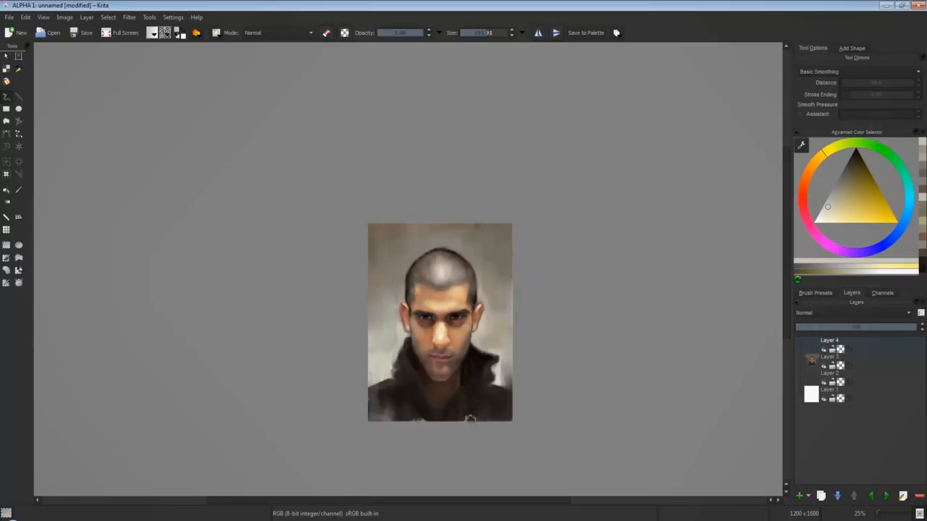
Add muted red accents to the background above the head and near the upper corner.
ctrl+click(572, 246)
click(803, 190)
click(855, 178)
mouse_move(454, 229)
mouse_down()
mouse_move(466, 230)
mouse_move(488, 284)
mouse_move(486, 239)
mouse_move(456, 242)
mouse_up()
ctrl+click(499, 250)
ctrl+click(477, 233)
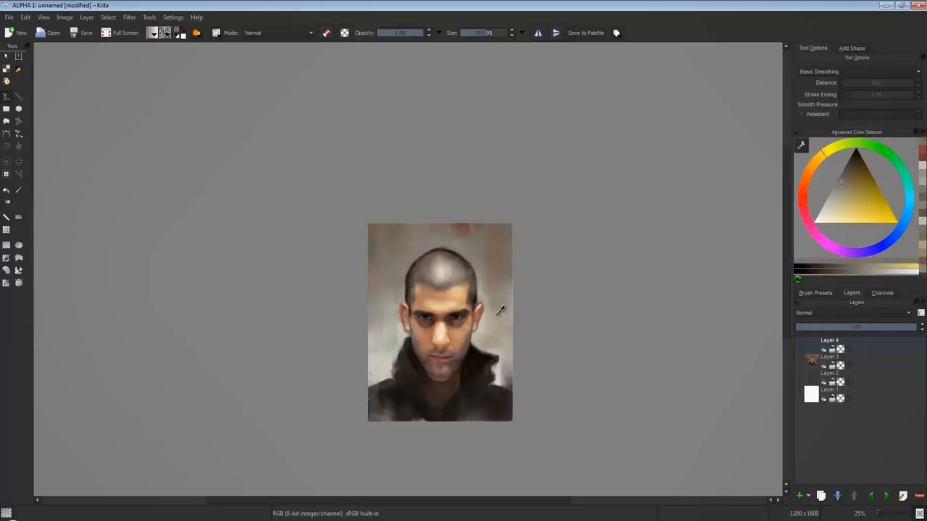
Rework the background beside the head with sampled grey, pale cream and dark olive-brown strokes.
ctrl+click(496, 313)
drag(496, 289, 493, 316)
ctrl+click(490, 276)
drag(491, 272, 507, 289)
click(839, 217)
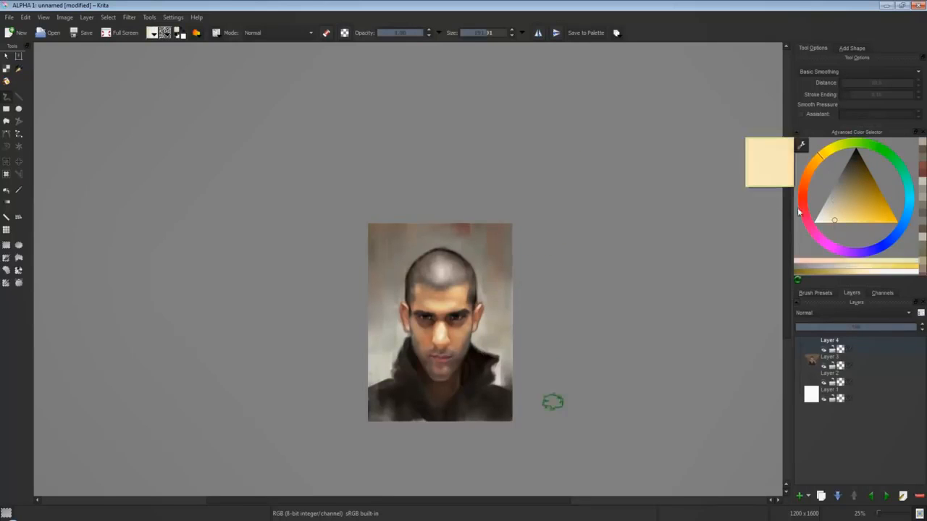
drag(384, 322, 384, 298)
click(850, 168)
drag(506, 291, 505, 269)
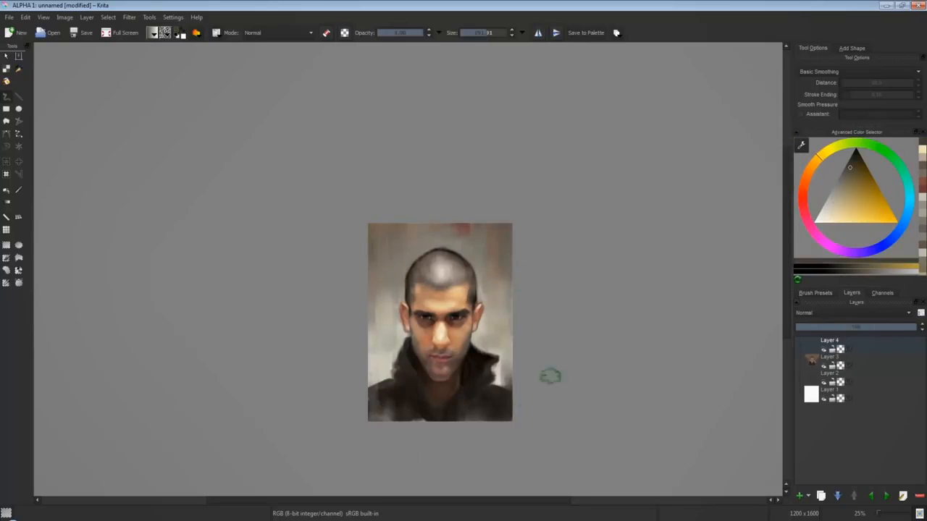
Flip the view back and add dark olive-grey strokes to the background at the top, beside the head and above the collar.
key(ctrl+plus)
drag(596, 376, 594, 264)
click(849, 169)
drag(463, 170, 488, 169)
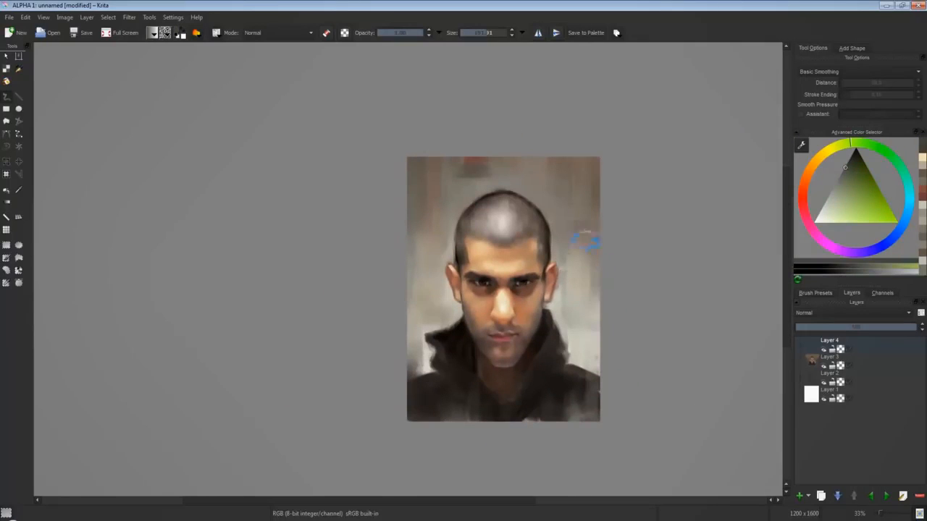
drag(585, 239, 582, 307)
ctrl+click(450, 344)
drag(450, 312, 434, 324)
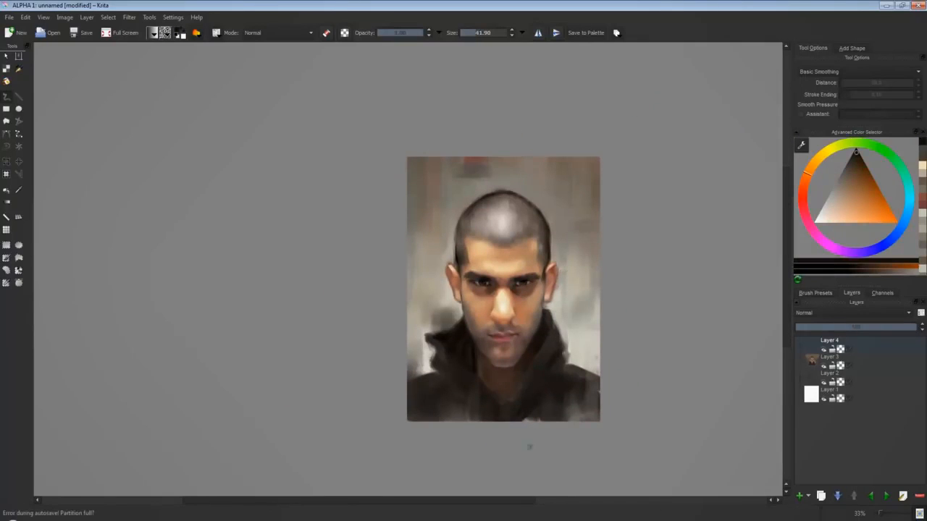
Define the hood folds, jacket front and neck opening with sampled near-black and dark brown, using a brush of about 42 px.
ctrl+click(505, 398)
mouse_move(507, 384)
mouse_down()
mouse_move(504, 394)
mouse_move(481, 382)
mouse_up()
ctrl+click(483, 367)
ctrl+click(463, 335)
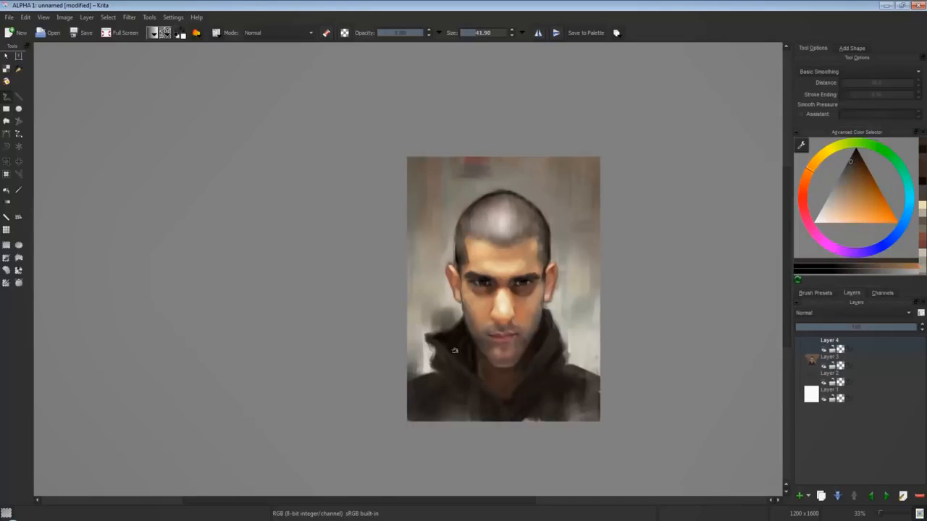
ctrl+click(442, 397)
ctrl+click(463, 388)
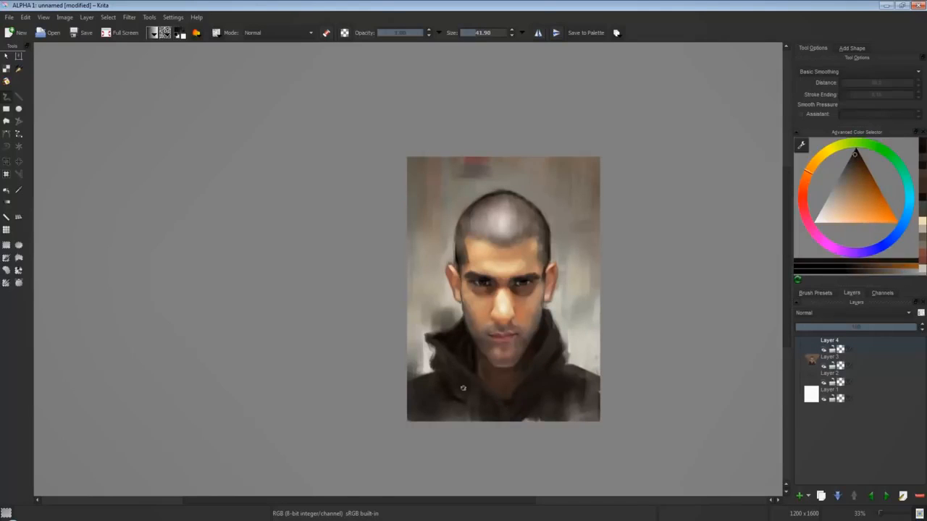
ctrl+click(476, 350)
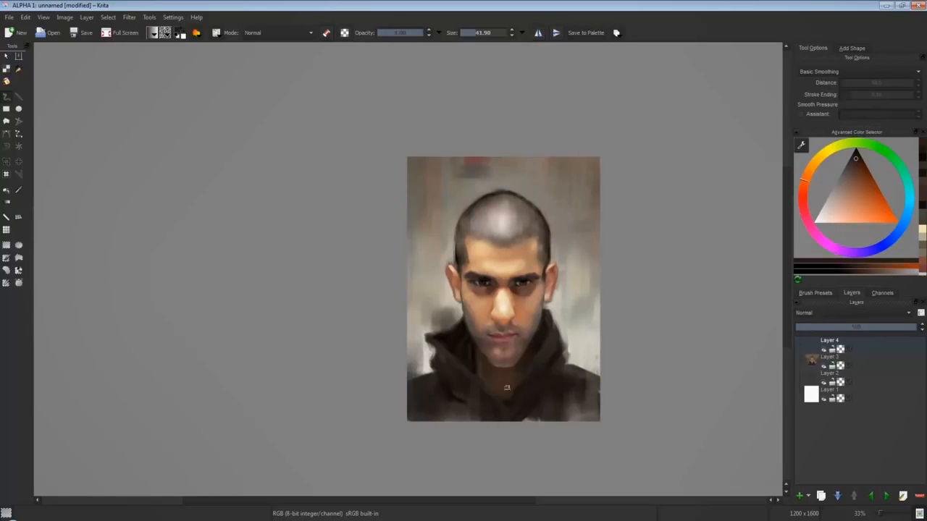
ctrl+click(497, 389)
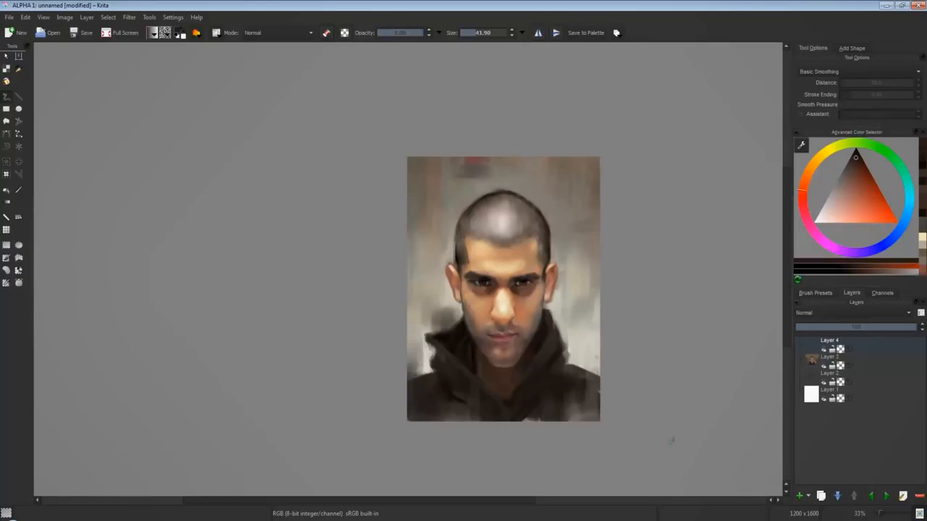
Touch up the upper background with sampled light grey and repaint the jacket's shoulder edge in dark brown.
ctrl+click(470, 175)
ctrl+click(575, 230)
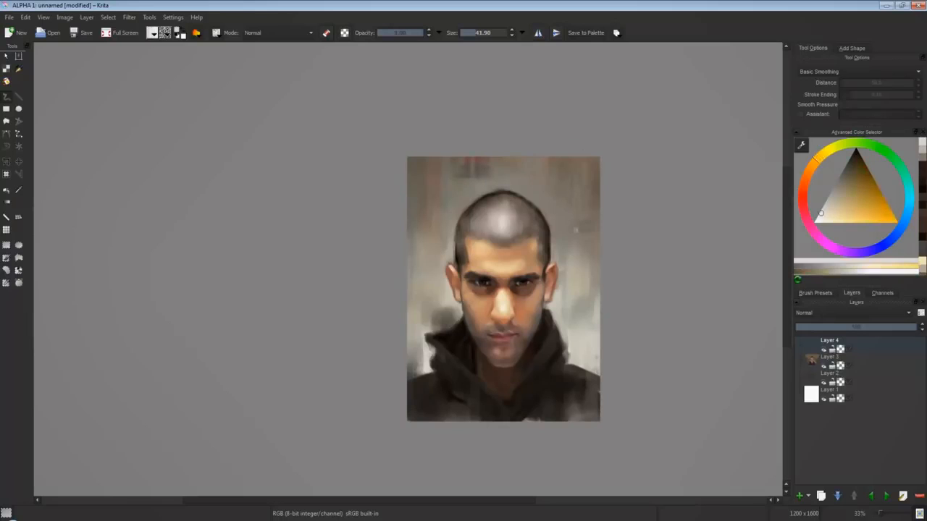
ctrl+click(561, 373)
drag(581, 371, 601, 391)
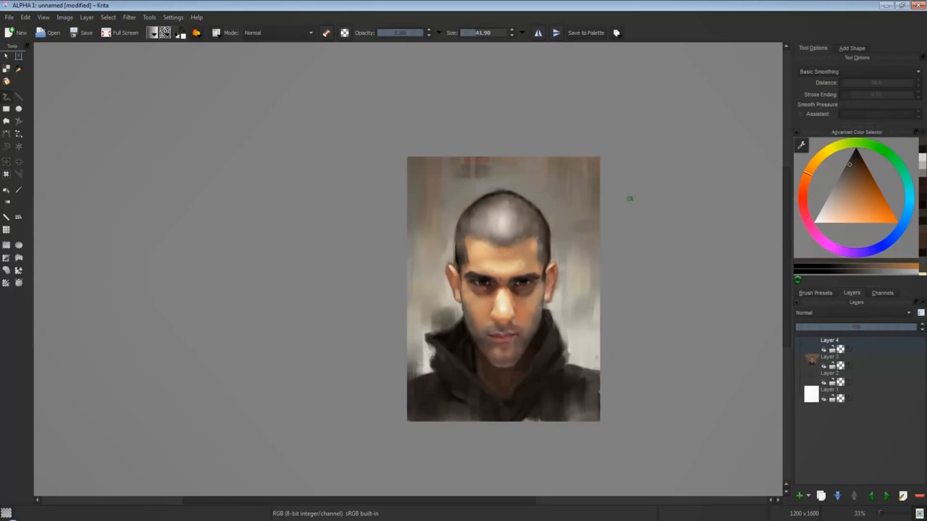
Tint the irises of both eyes with a muted grey-green, using a small brush.
key(1)
drag(685, 314, 507, 306)
ctrl+click(591, 301)
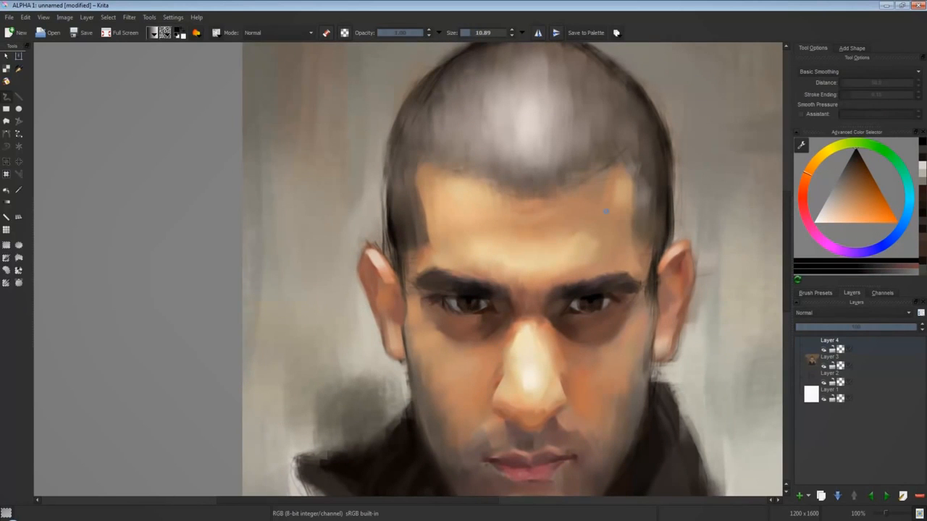
click(905, 174)
click(829, 211)
click(839, 186)
key(bracketleft)
key(bracketleft)
click(592, 303)
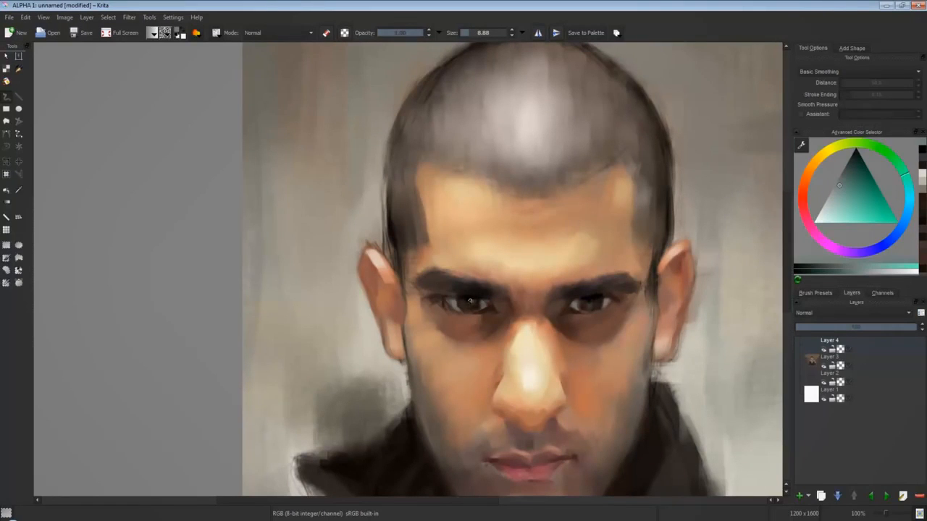
Refine the eyes with dark blue-grey and add pale pinkish-grey to the outer white of one eye.
click(848, 165)
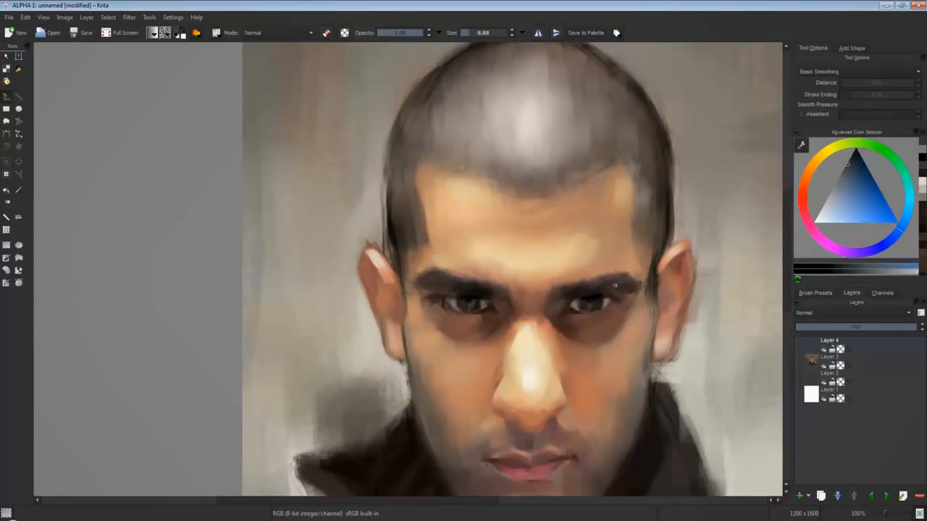
click(804, 184)
click(830, 210)
drag(607, 300, 605, 306)
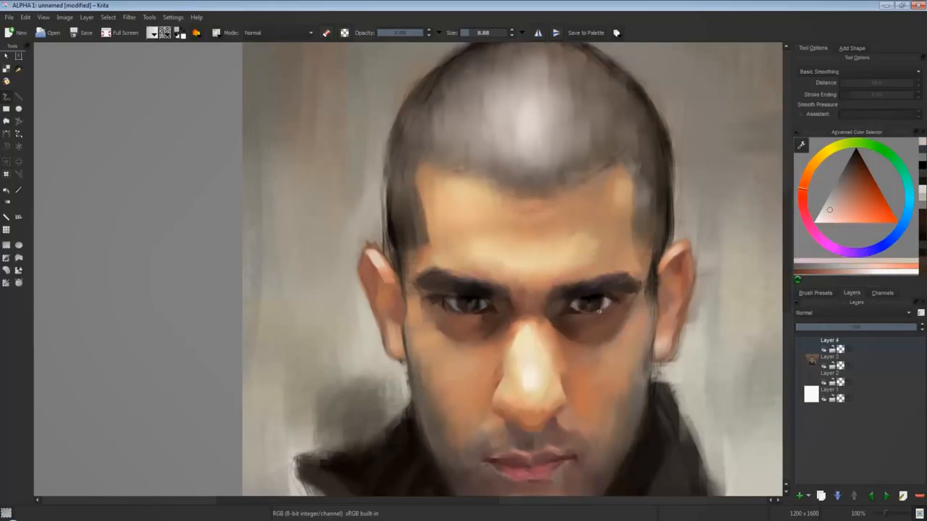
Shade the lower eyelids and eye sockets with reddish brown, enlarging the brush to about 12 px.
ctrl+click(449, 318)
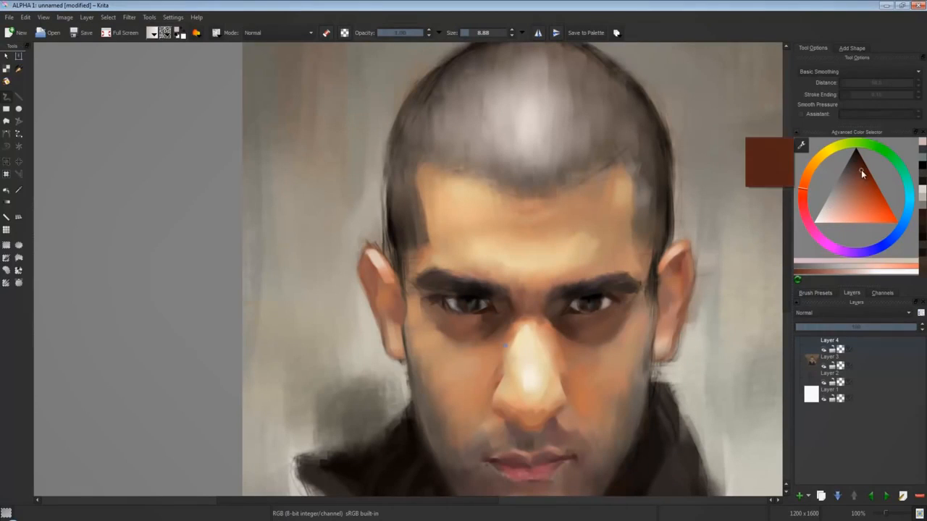
ctrl+click(613, 321)
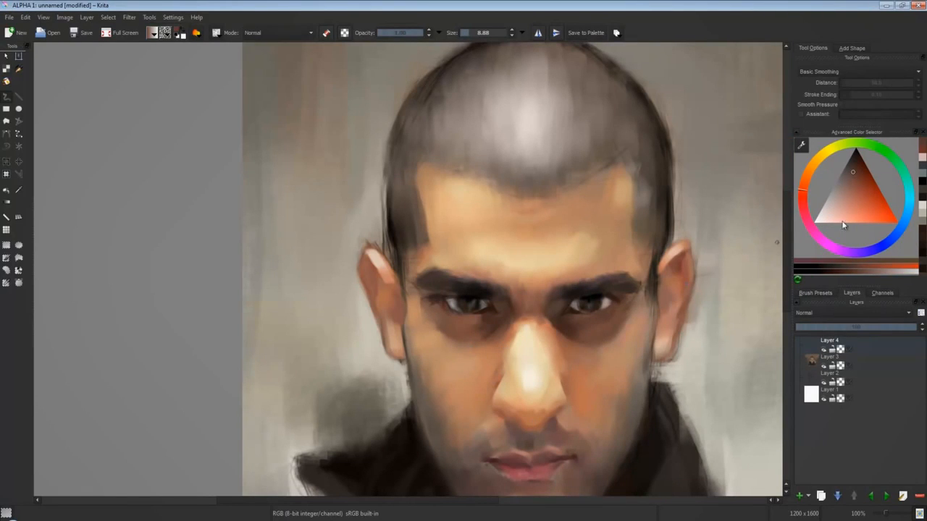
ctrl+click(455, 321)
key(bracketright)
key(bracketright)
key(bracketright)
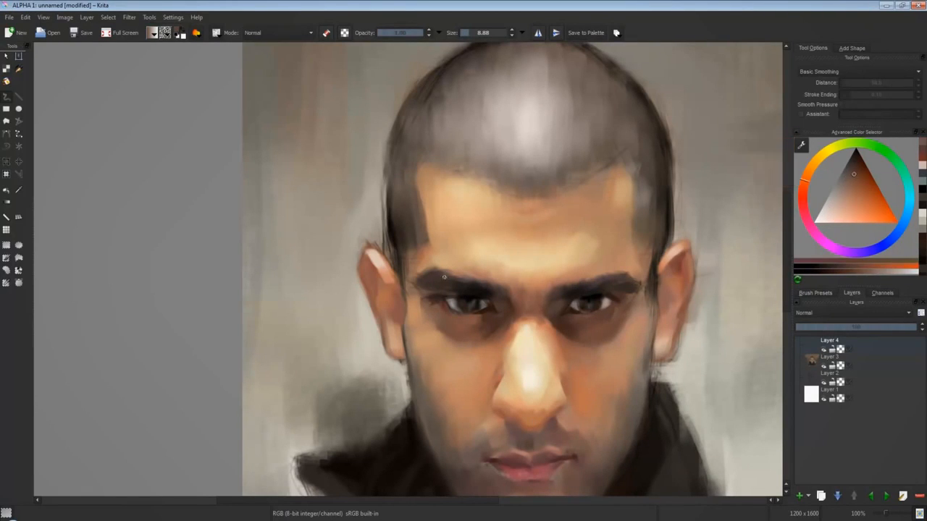
drag(454, 321, 451, 330)
Soften the lower lid edges and the outer brow with sampled browns.
ctrl+click(465, 310)
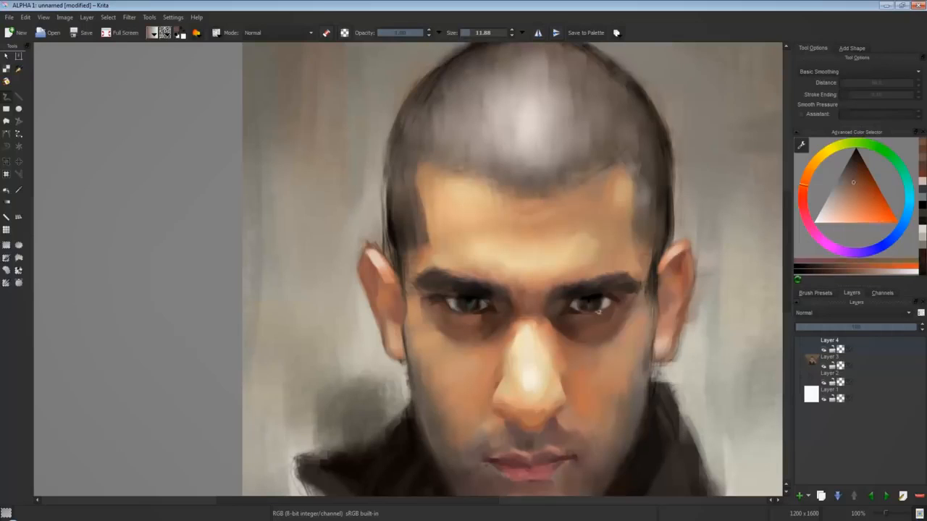
ctrl+click(602, 313)
ctrl+click(476, 312)
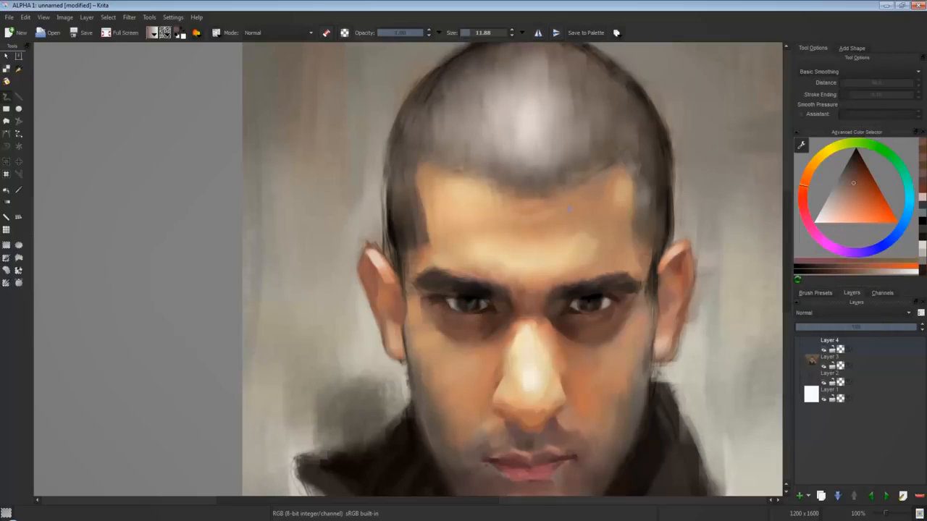
ctrl+click(427, 295)
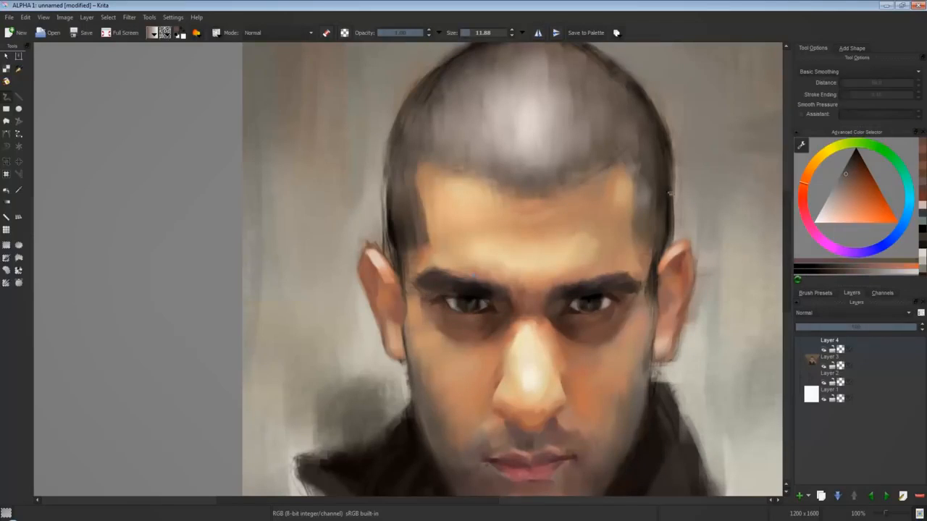
Warm the side of the nose and the nostril edge with reddish-brown tones.
ctrl+click(569, 392)
ctrl+click(563, 381)
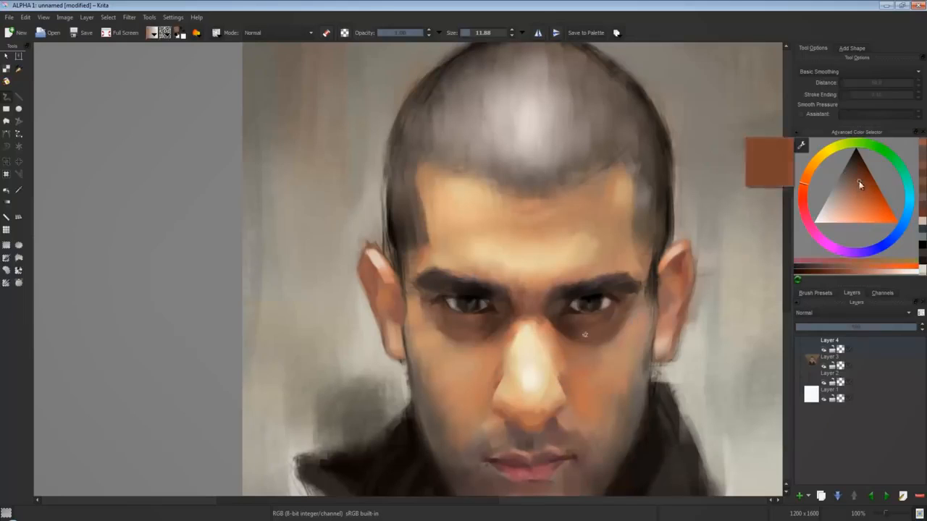
ctrl+click(563, 378)
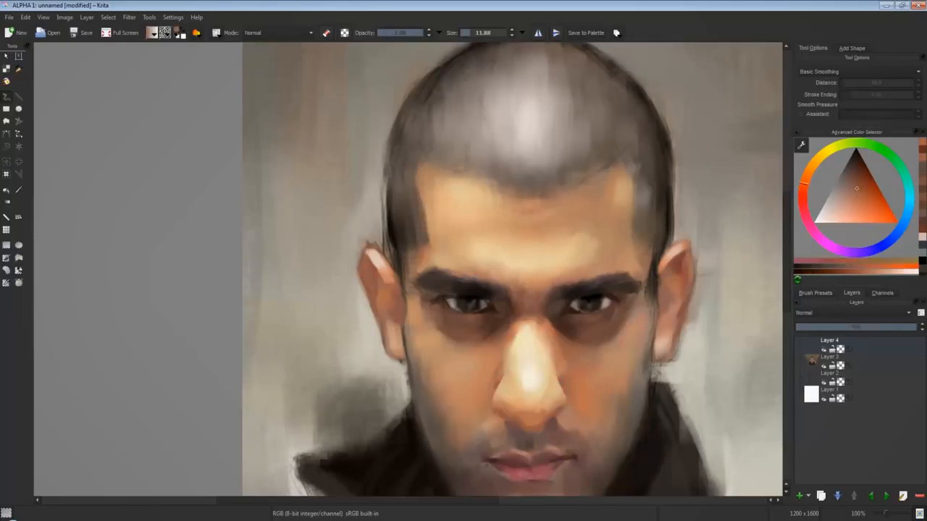
ctrl+click(559, 362)
Clean up the background edge beside the ear with pale yellowish grey, using a brush of about 42 px.
key(bracketright)
key(bracketright)
key(bracketright)
key(minus)
key(minus)
key(minus)
ctrl+click(499, 292)
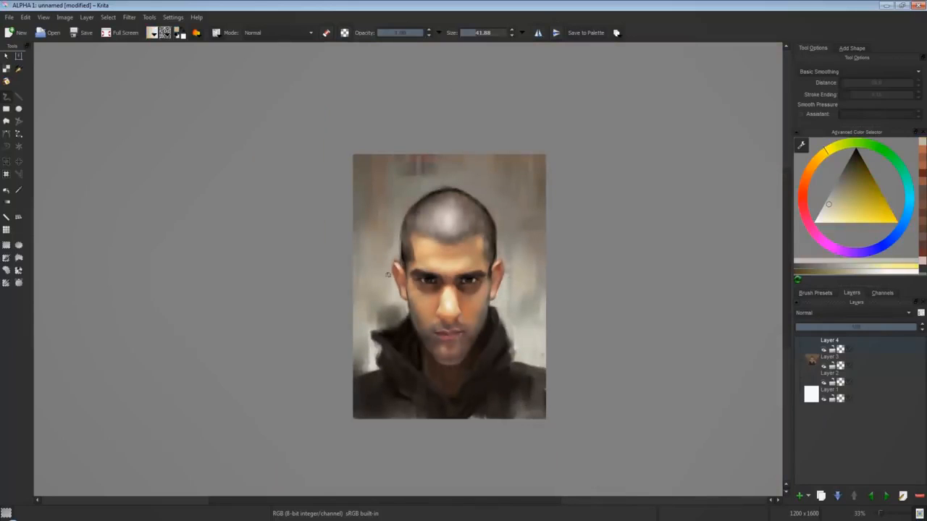
Brighten the highlight on the nose with a near-white cream, using a brush of about 11 px.
ctrl+click(449, 308)
key(bracketleft)
key(bracketleft)
click(449, 309)
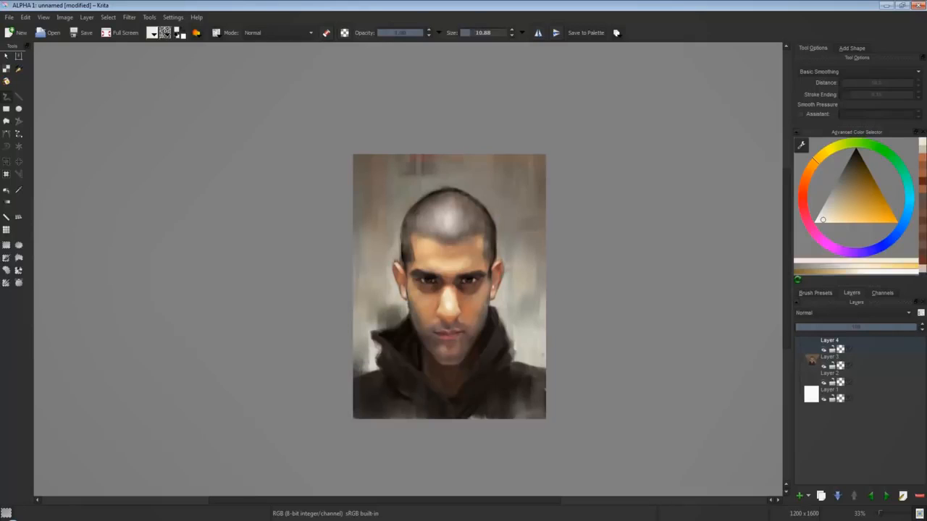
Retouch the ear beside the temple with orange-red, muted reddish brown and sampled light skin tones.
click(806, 181)
click(857, 206)
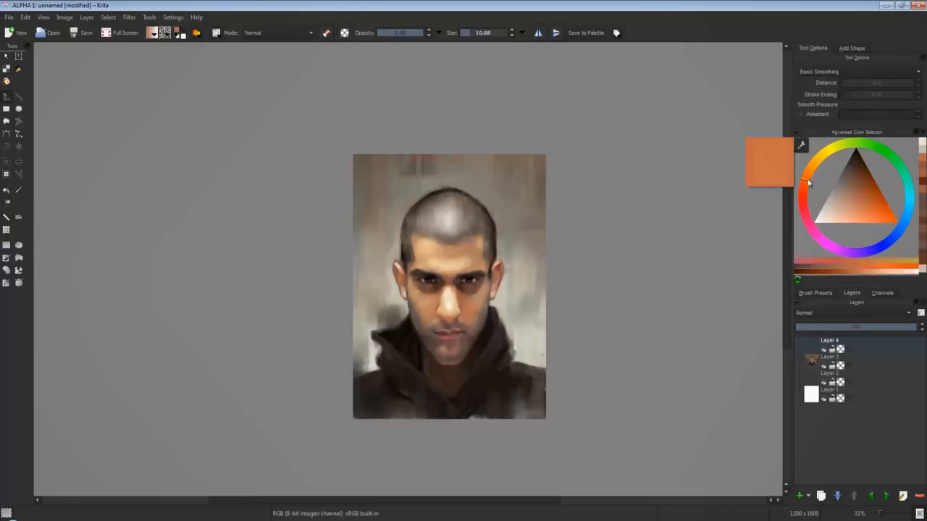
click(802, 192)
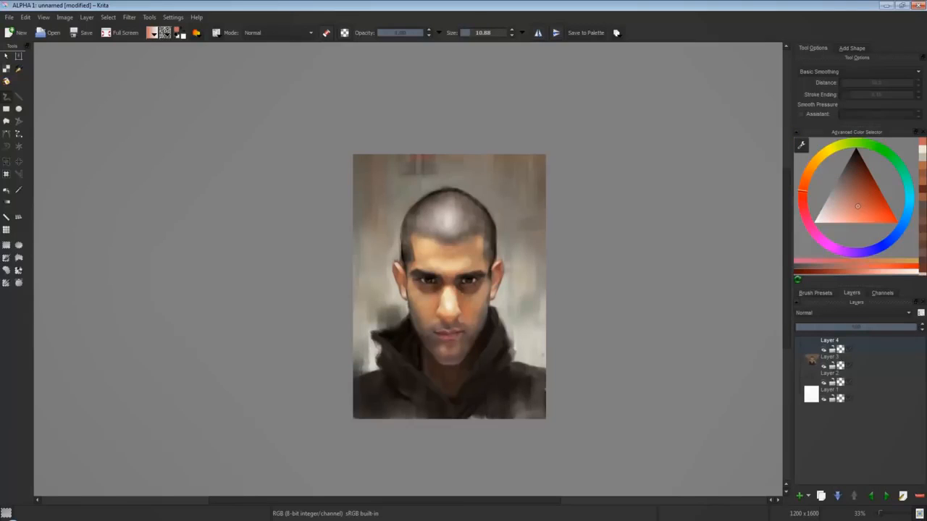
click(858, 202)
click(855, 183)
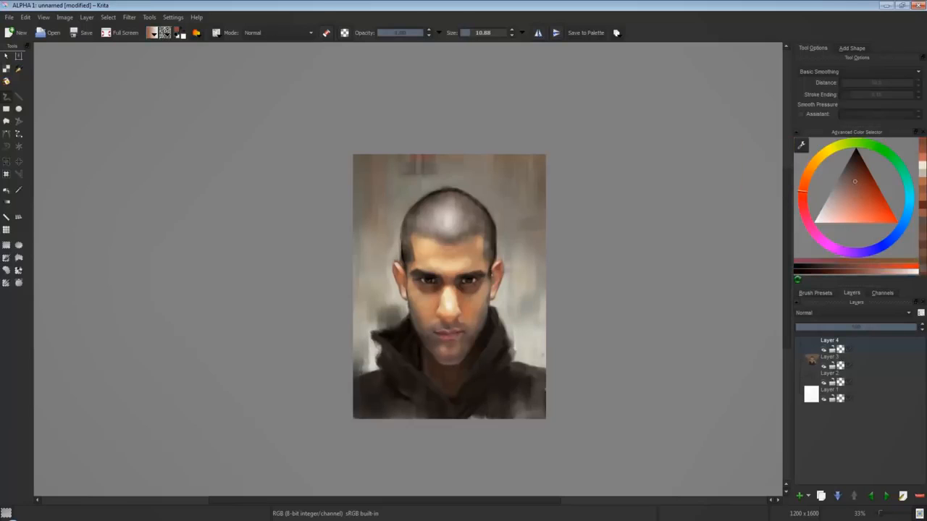
ctrl+click(404, 280)
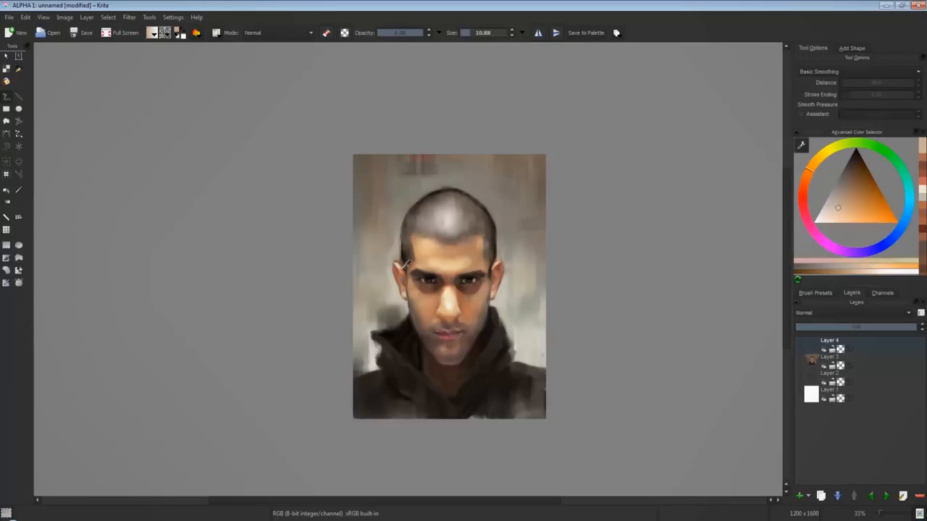
ctrl+click(404, 269)
click(859, 184)
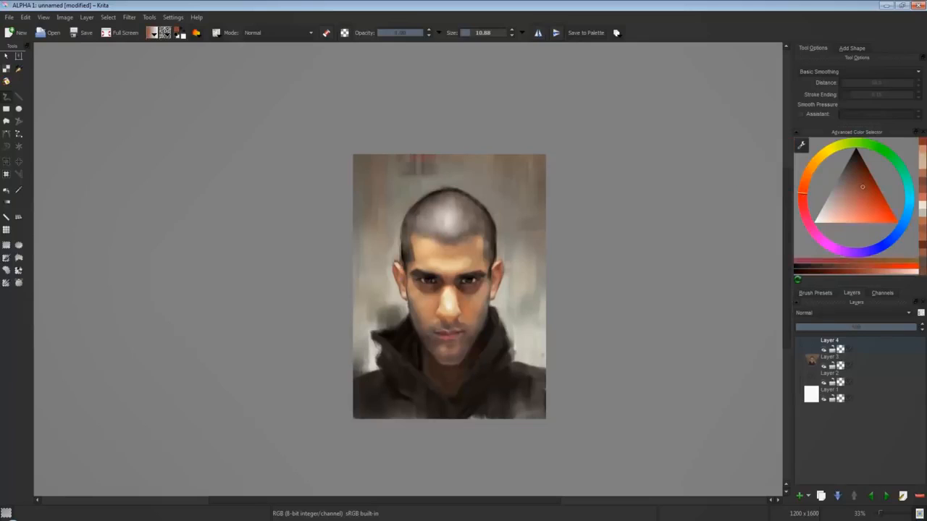
Lighten the background on both sides of the head with sampled beige, pale grey and cool blue-grey strokes.
ctrl+click(531, 221)
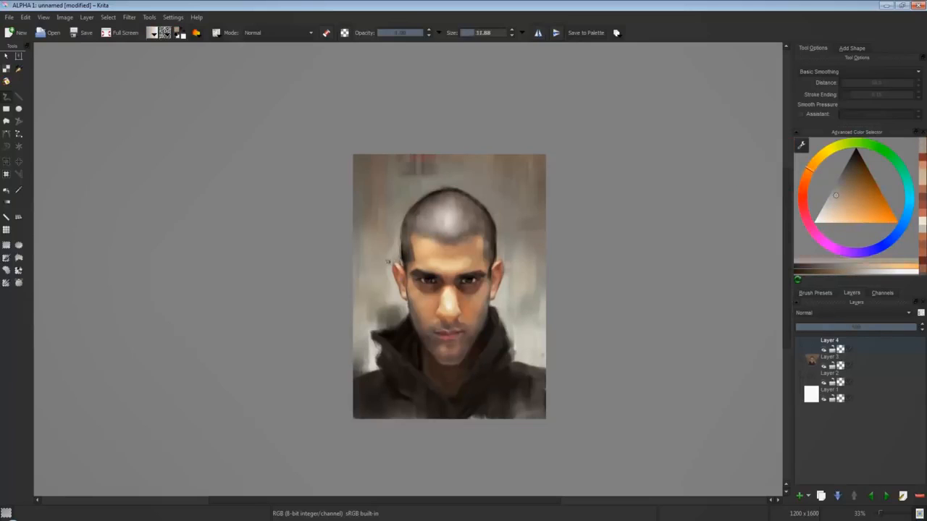
ctrl+click(383, 260)
ctrl+click(386, 250)
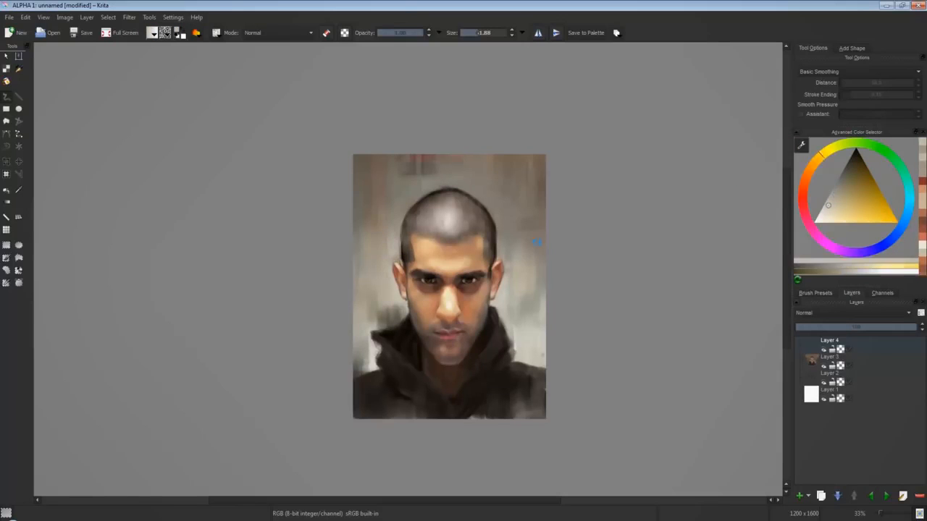
ctrl+click(512, 234)
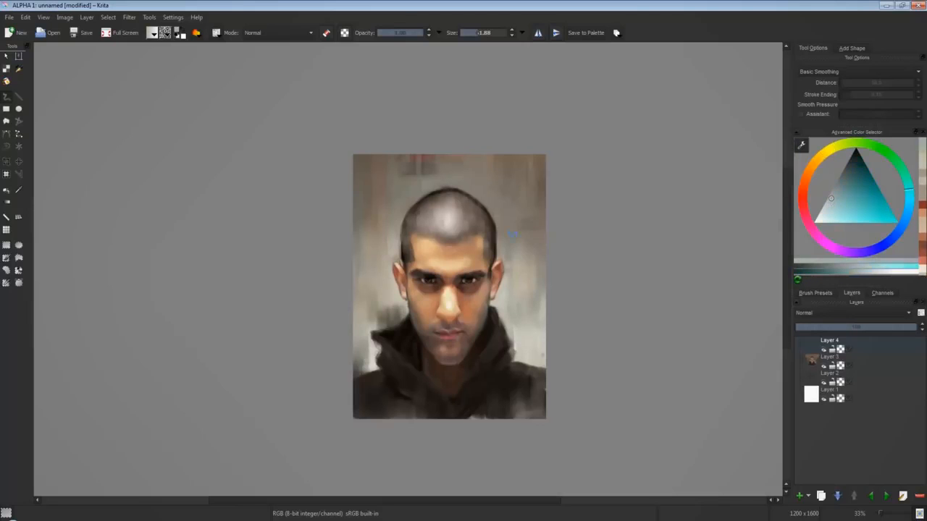
drag(529, 222, 529, 250)
Soften the dark patch in the upper background and add sampled brownish-grey strokes along the background's side.
ctrl+click(434, 171)
drag(427, 162, 427, 176)
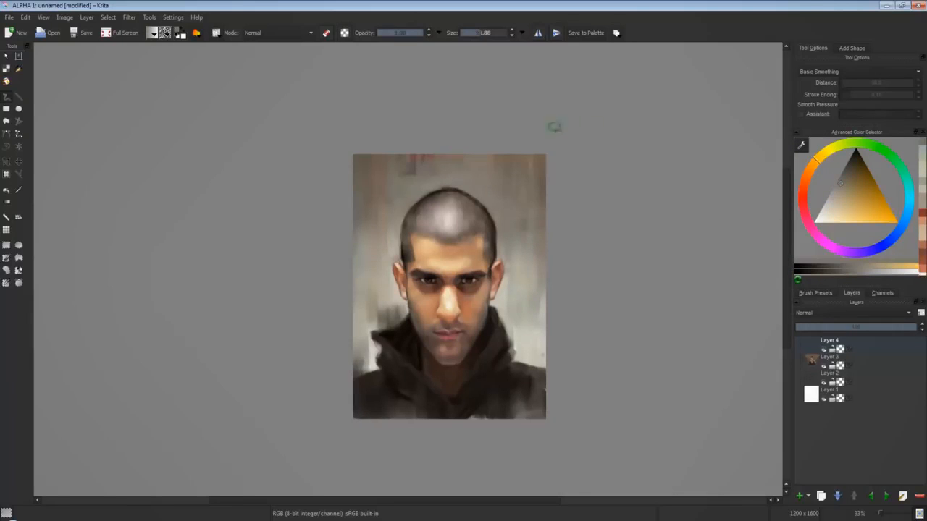
ctrl+click(373, 239)
ctrl+click(367, 191)
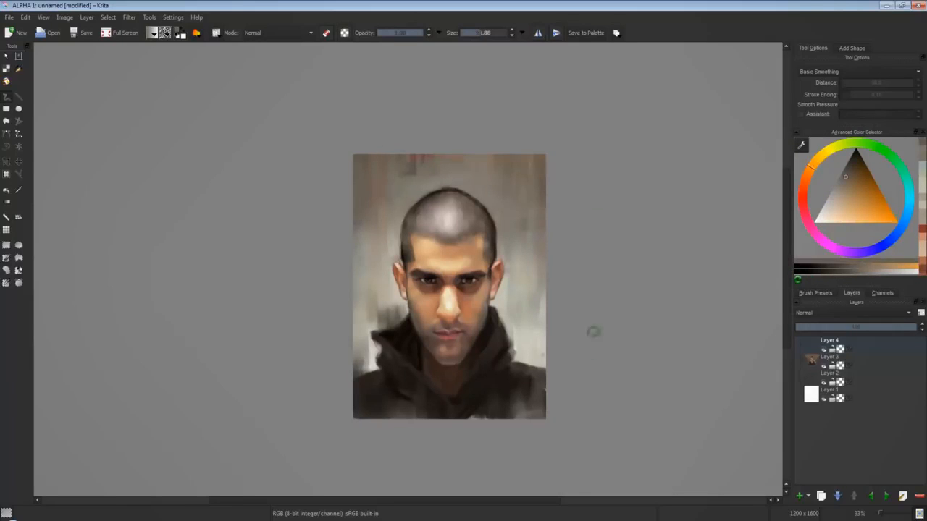
Rework the jacket's shoulder edge and the hood fold beside the neck with sampled dark and near-black strokes.
ctrl+click(388, 353)
ctrl+click(384, 355)
ctrl+click(377, 353)
ctrl+click(389, 356)
drag(380, 344, 381, 368)
ctrl+click(407, 352)
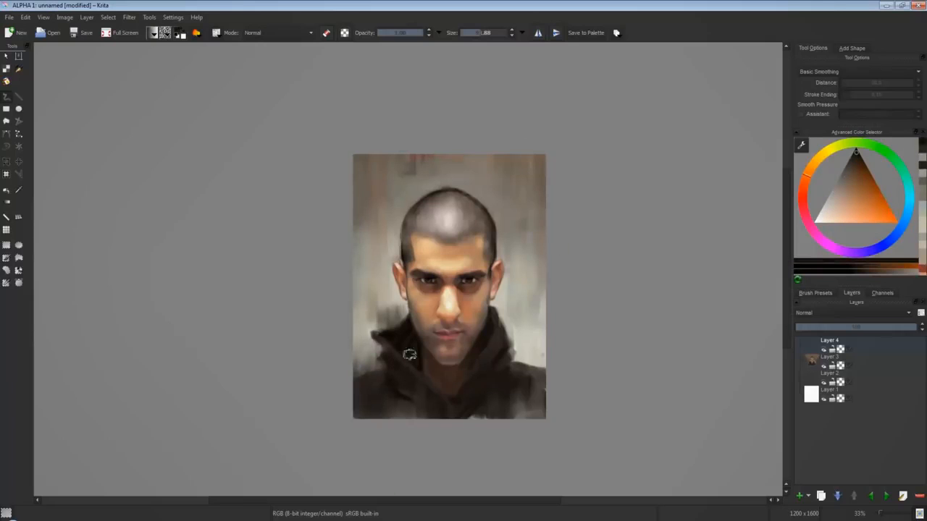
ctrl+click(403, 331)
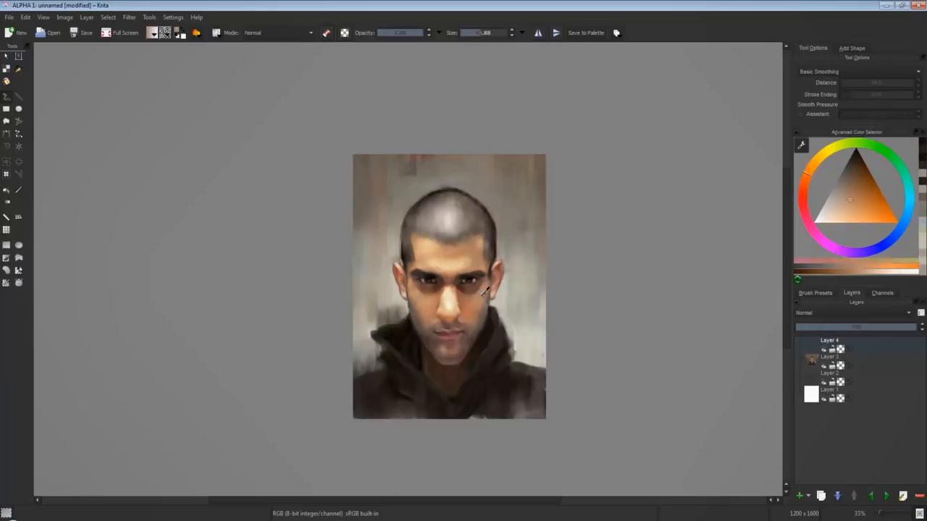
Touch up the skin between the eye and the ear with sampled warm light skin tones.
ctrl+click(502, 268)
drag(490, 275, 490, 268)
ctrl+click(488, 282)
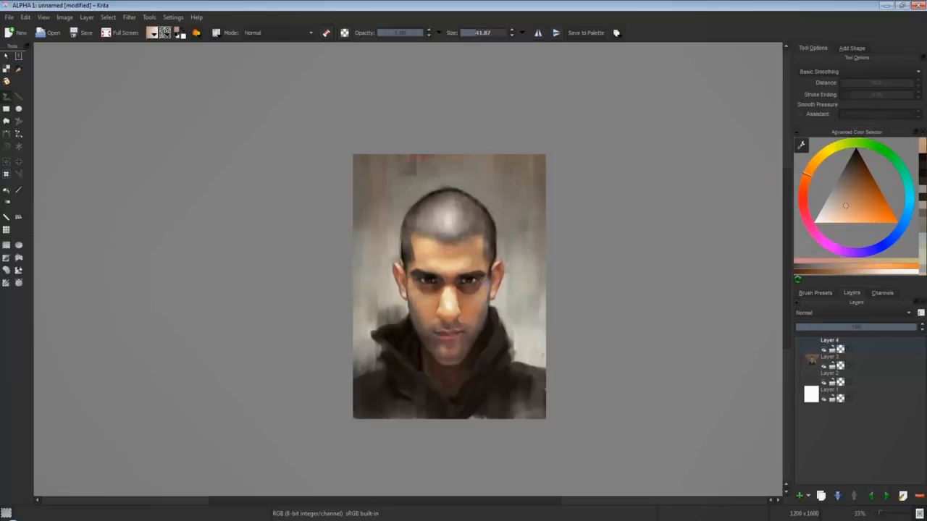
Blend the jaw, cheek and mouth-corner shading with sampled dark brown, tan and grey-brown.
ctrl+click(436, 339)
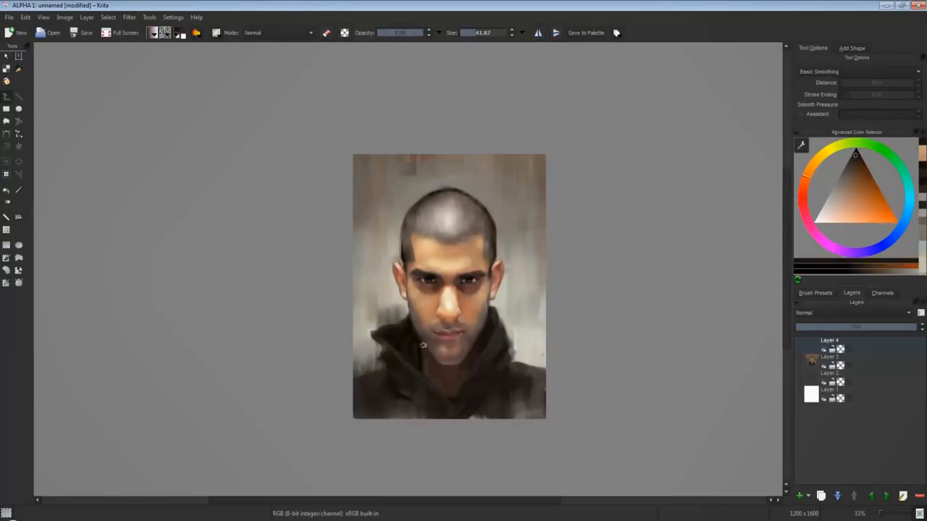
ctrl+click(437, 342)
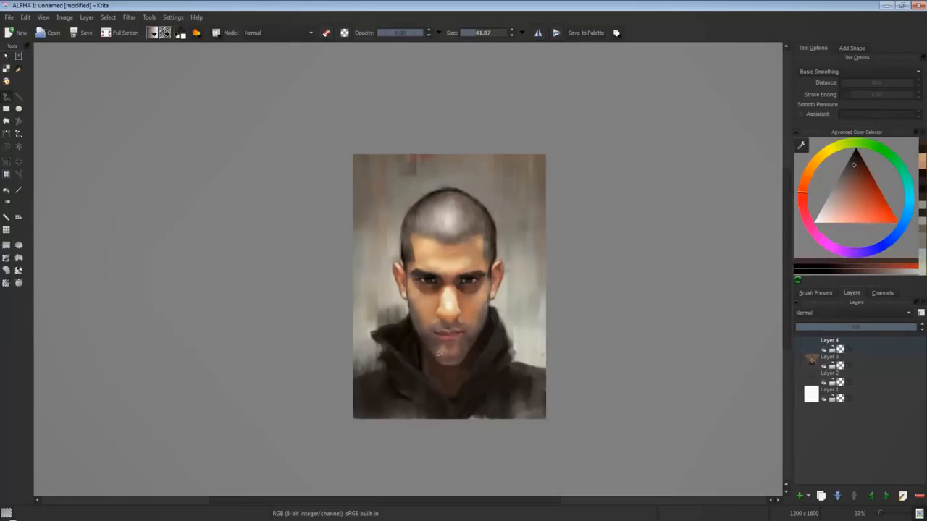
ctrl+click(453, 302)
ctrl+click(433, 310)
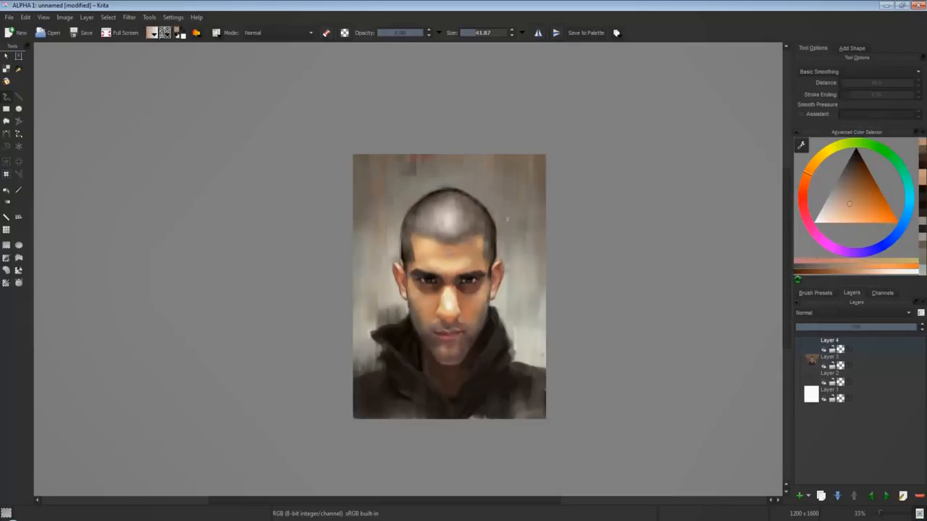
ctrl+click(433, 329)
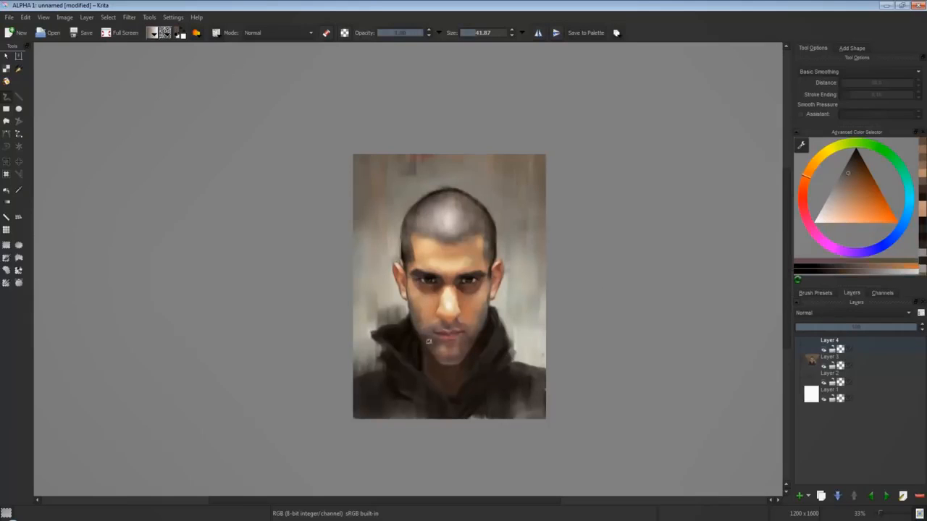
ctrl+click(433, 337)
Reshape the hairline at the temple with a recently used skin tone and sampled hair color.
click(922, 216)
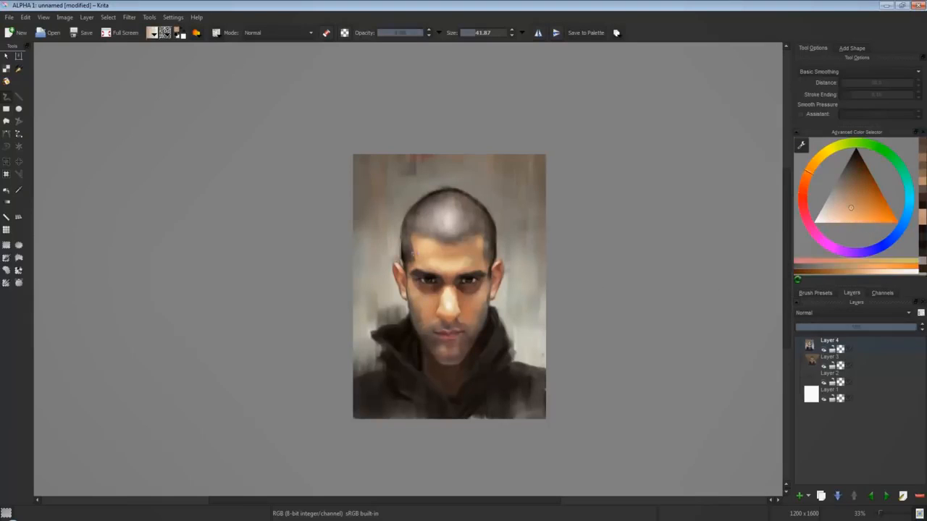
ctrl+click(425, 252)
drag(427, 242, 403, 219)
ctrl+click(407, 246)
ctrl+click(534, 249)
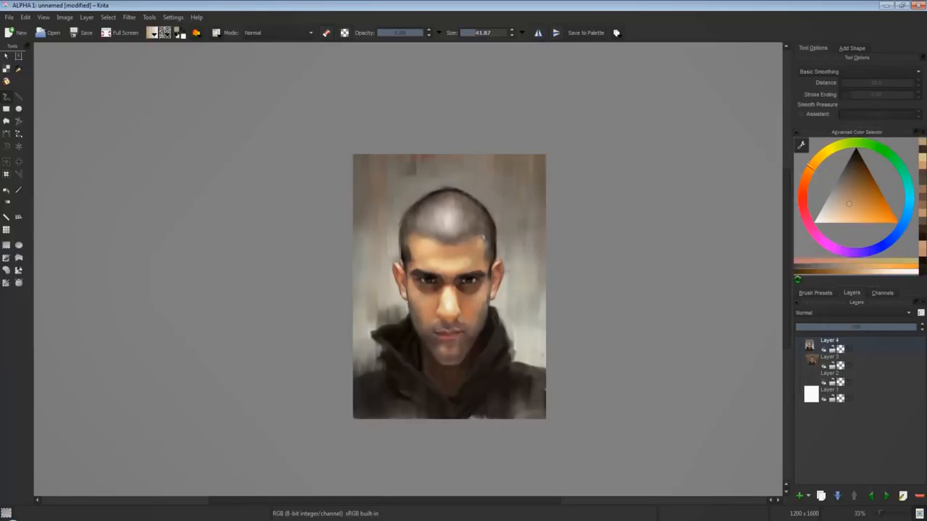
Smooth the upper forehead along the hairline from temple to temple with tan and light golden skin tones.
ctrl+click(476, 359)
ctrl+click(476, 242)
ctrl+click(479, 240)
mouse_move(480, 247)
mouse_down()
mouse_move(486, 239)
mouse_move(417, 250)
mouse_up()
click(842, 202)
ctrl+click(439, 251)
ctrl+click(416, 250)
ctrl+click(425, 249)
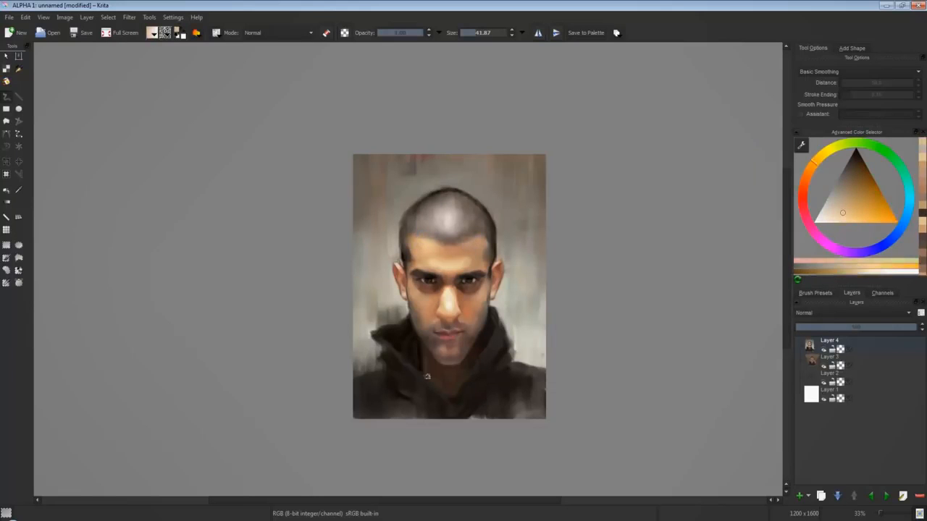
Touch up the scalp highlight and forehead with sampled pale grey and orange-brown tones.
ctrl+click(427, 377)
ctrl+click(459, 215)
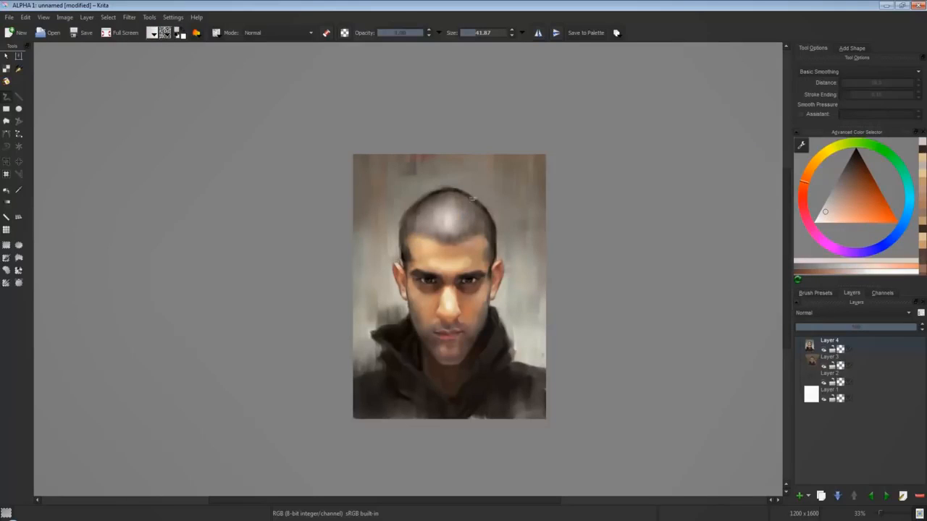
ctrl+click(449, 216)
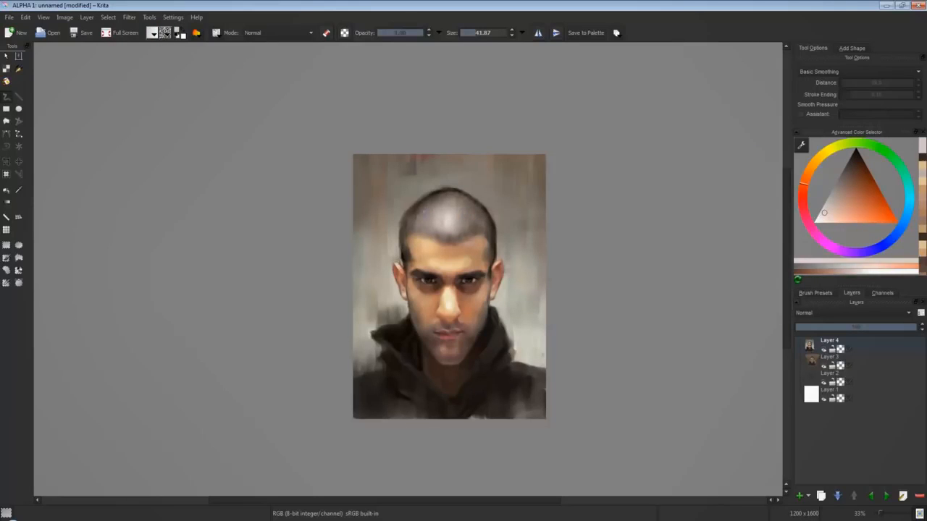
ctrl+click(449, 258)
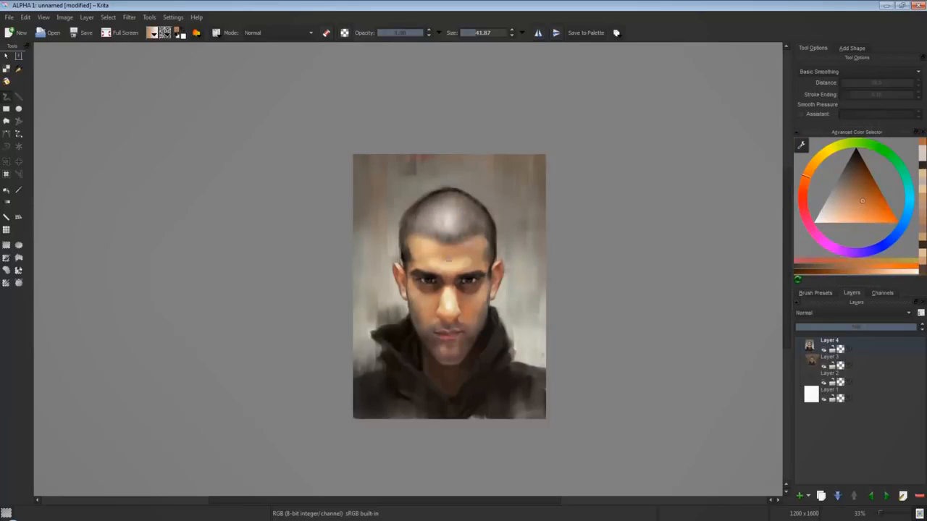
ctrl+click(449, 219)
Blend the nose, cheek and neck shading with sampled warm skin tones.
ctrl+click(450, 304)
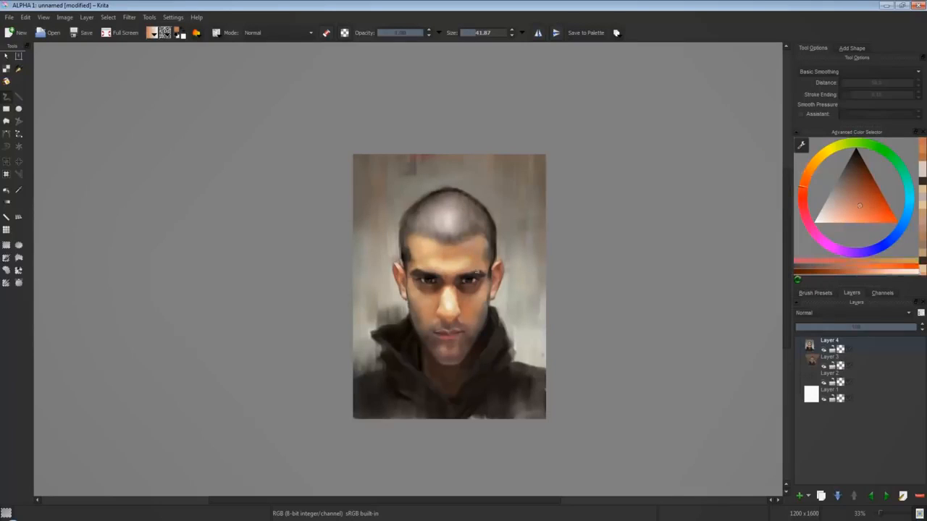
ctrl+click(464, 311)
ctrl+click(448, 402)
Reduce the brush size to 21.87 and refine the lip line and mouth corner with sampled dark reddish brown.
key(bracketleft)
key(bracketleft)
key(plus)
key(plus)
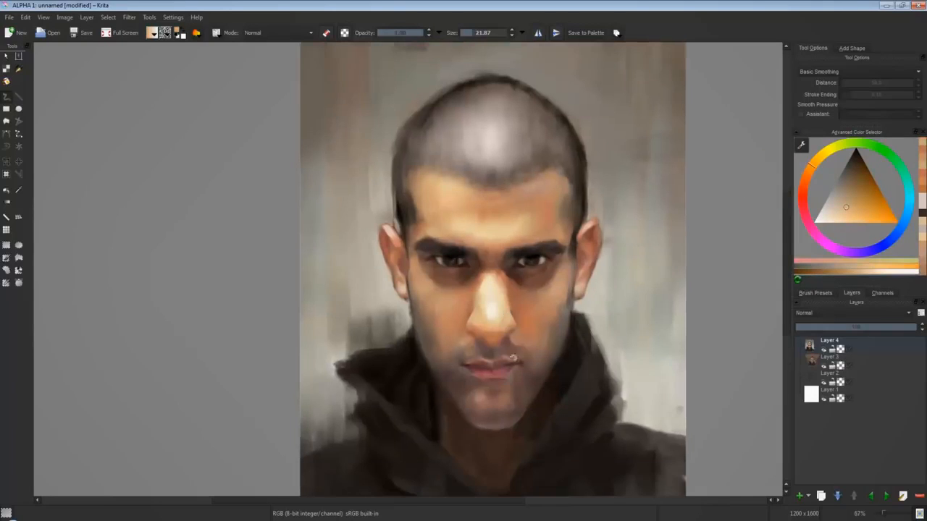
ctrl+click(496, 370)
drag(489, 365, 461, 375)
ctrl+click(472, 367)
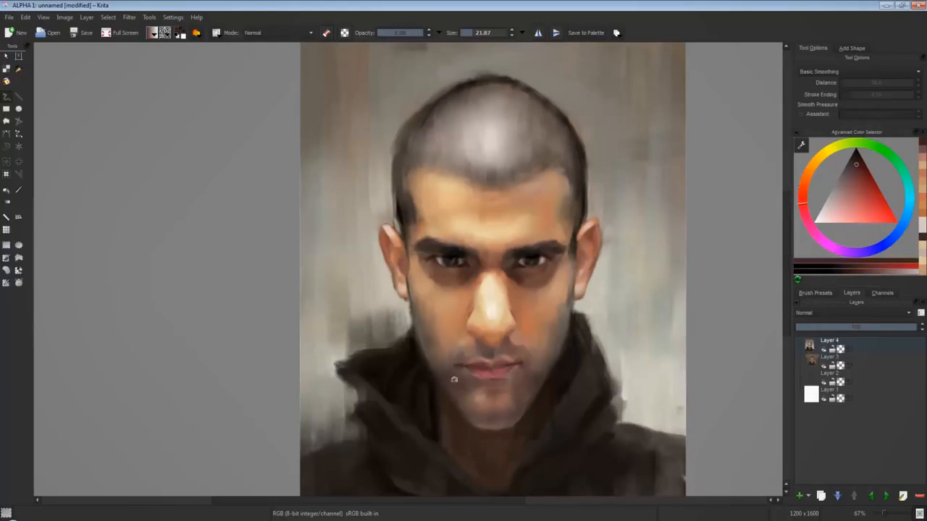
Darken the shadow along the jaw, under the chin and on the neck with sampled dark browns.
key(minus)
key(minus)
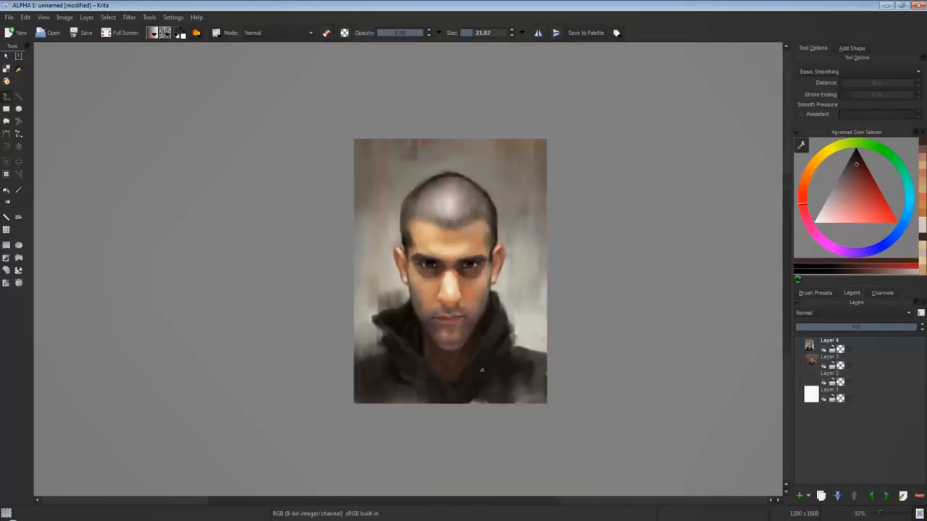
ctrl+click(472, 340)
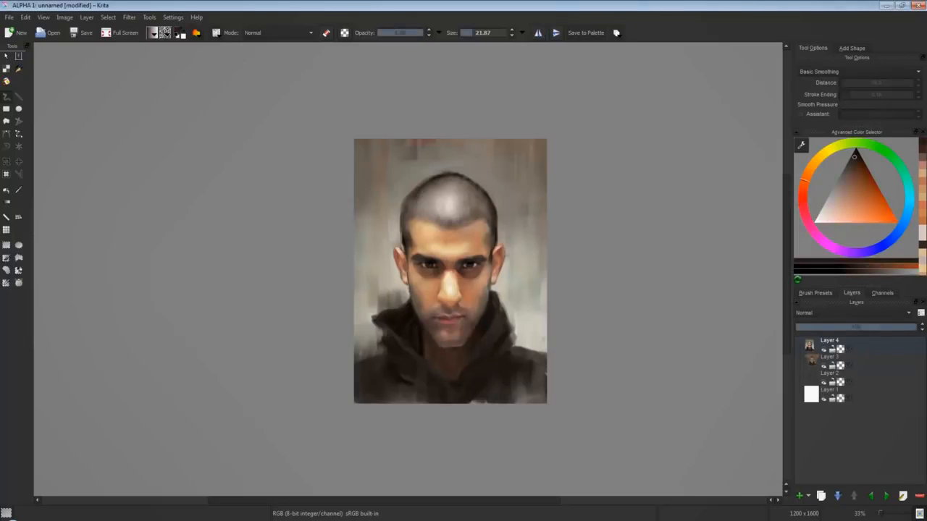
ctrl+click(433, 338)
ctrl+click(460, 351)
drag(459, 354, 451, 364)
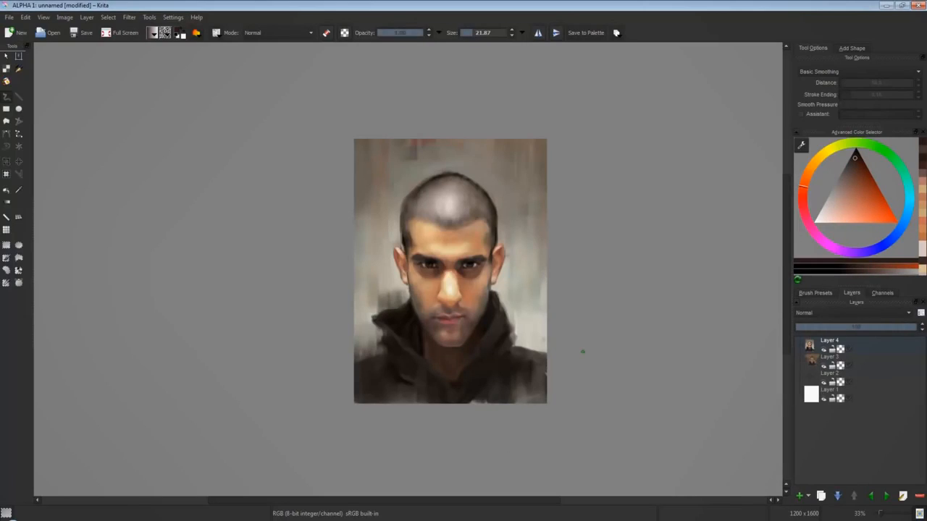
ctrl+click(485, 258)
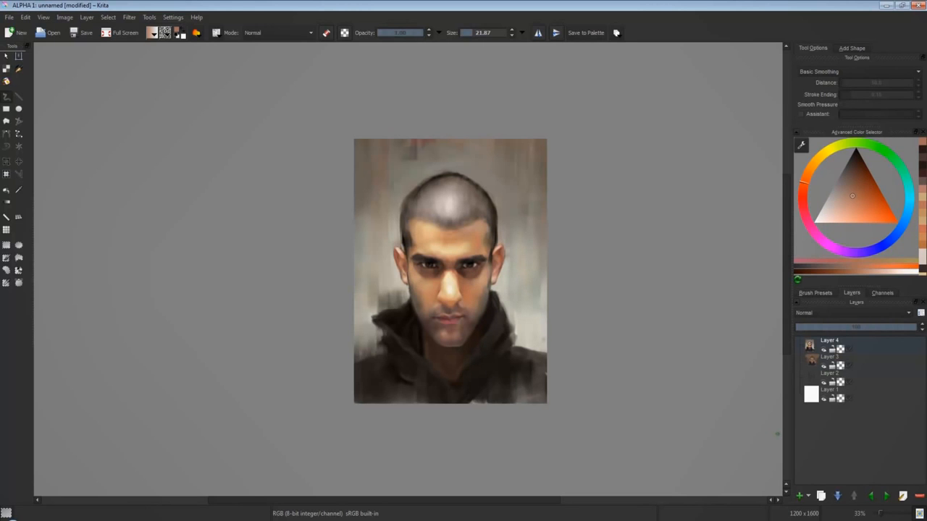